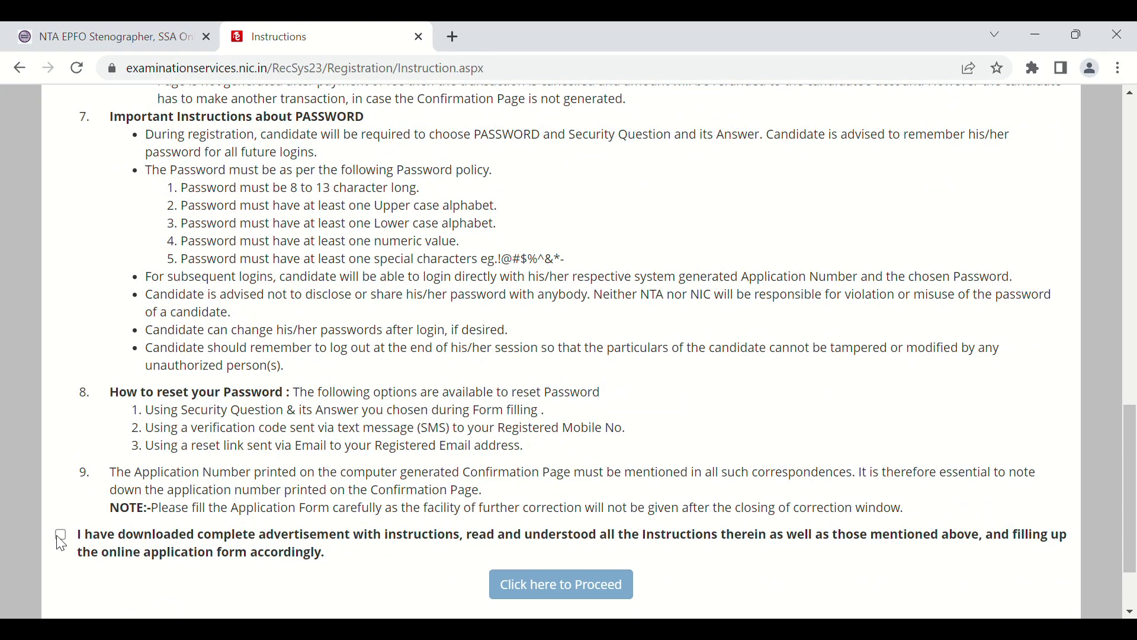
Accept the advertisement declaration and proceed to the blank registration form.
click(532, 583)
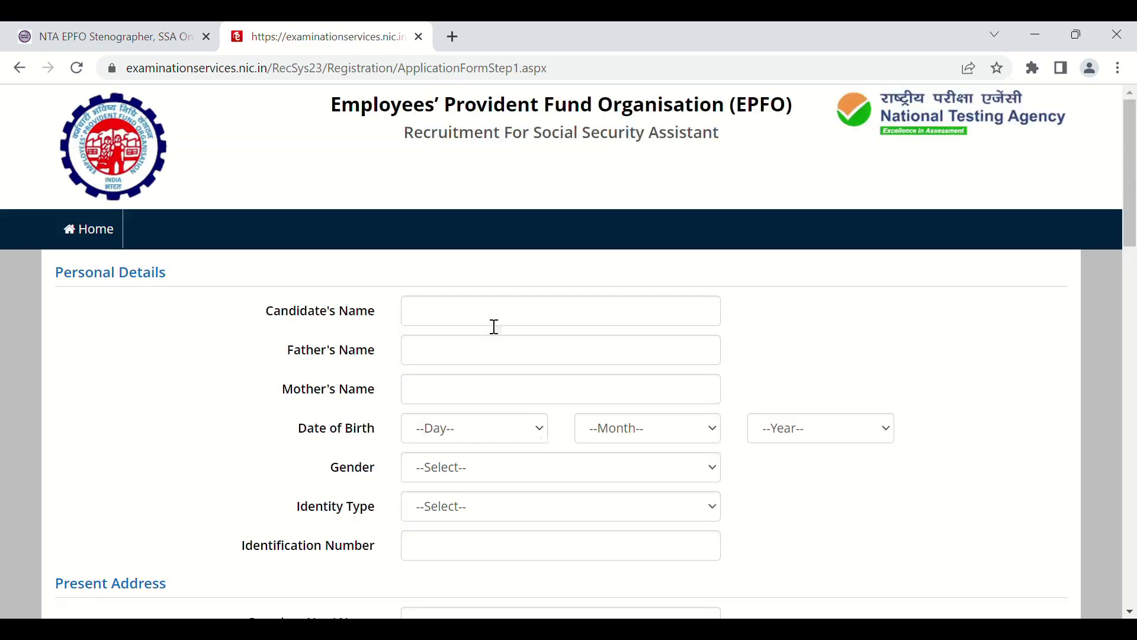
Enter the candidate's name, the father's name and the mother's name.
click(493, 324)
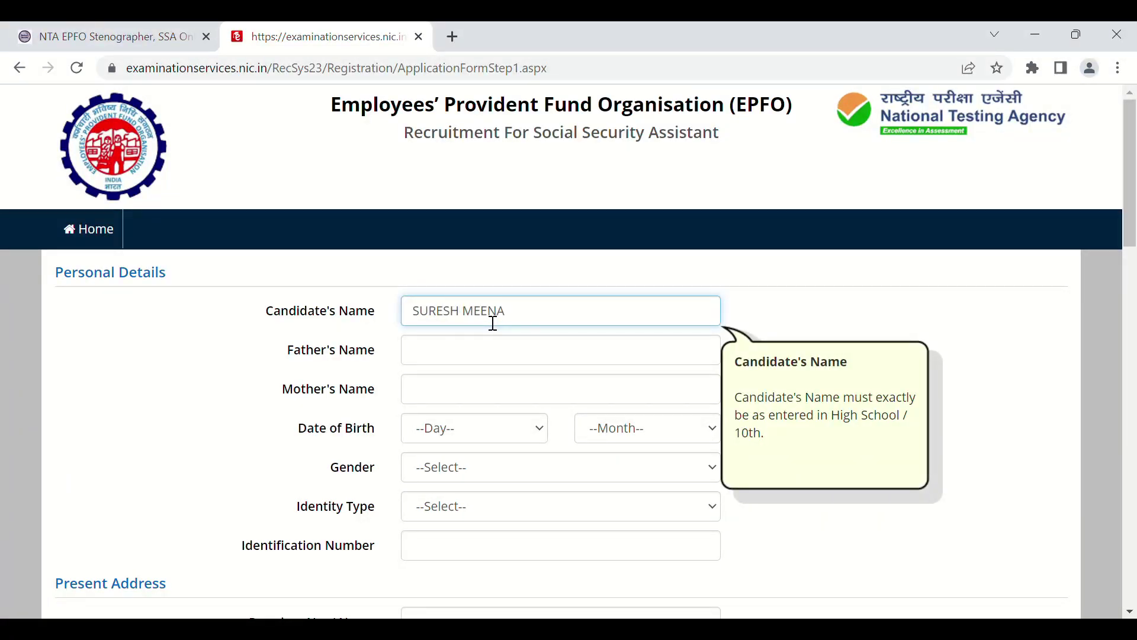
key(Tab)
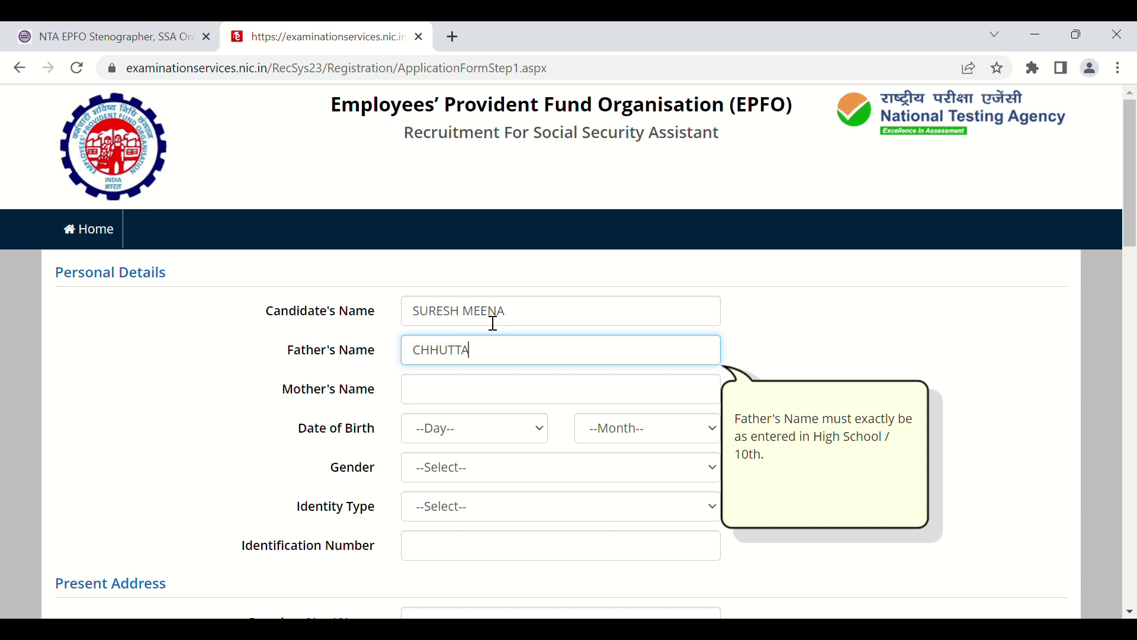
key(Tab)
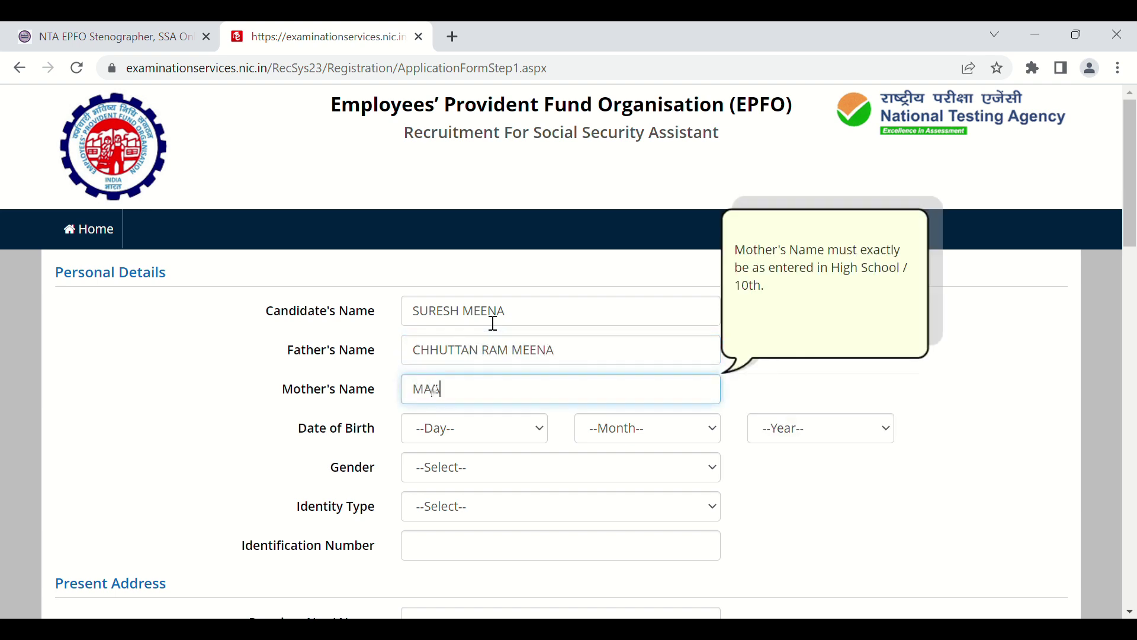
Fill in the date of birth, set gender to Male and identity type to Voter ID.
key(Tab)
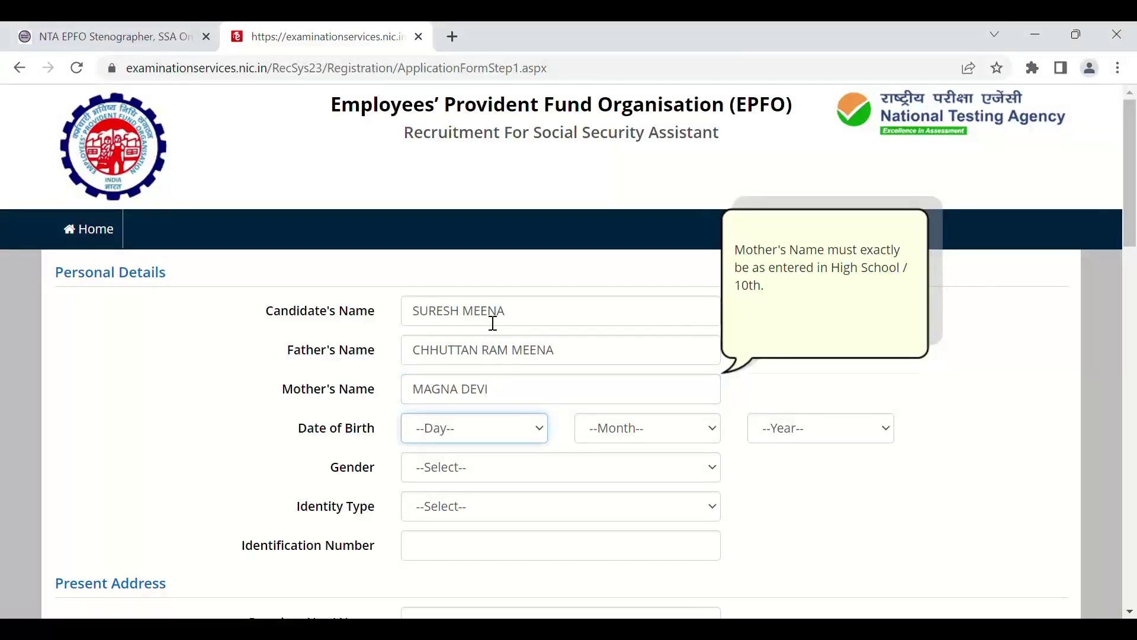
text(29)
key(Tab)
text(june)
key(Tab)
text(1999)
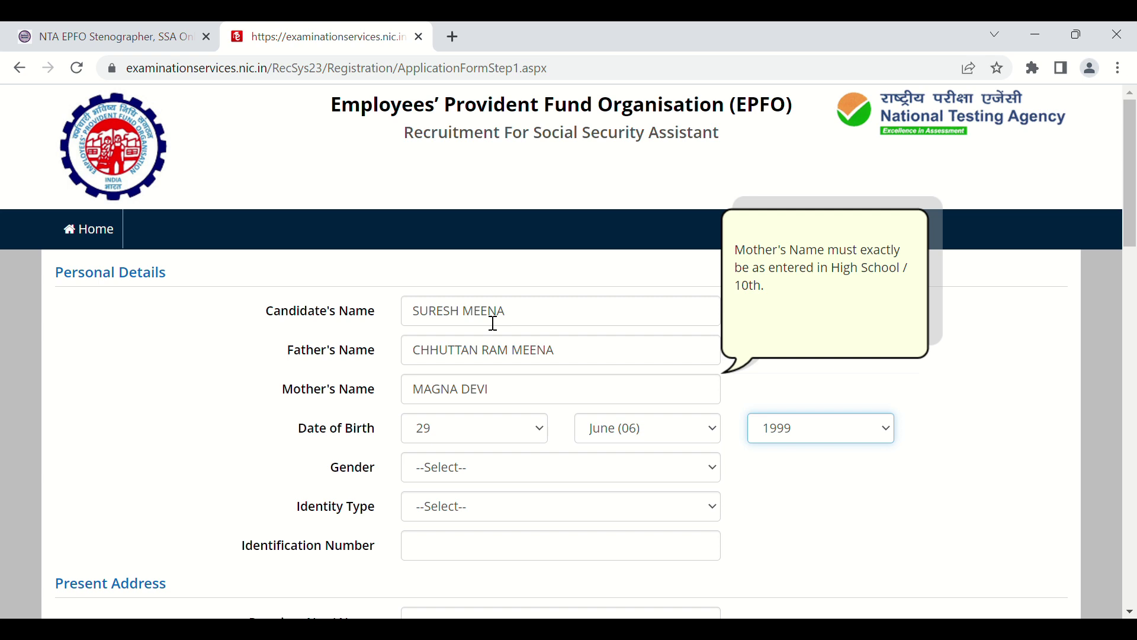
key(Tab)
text(m)
key(Tab)
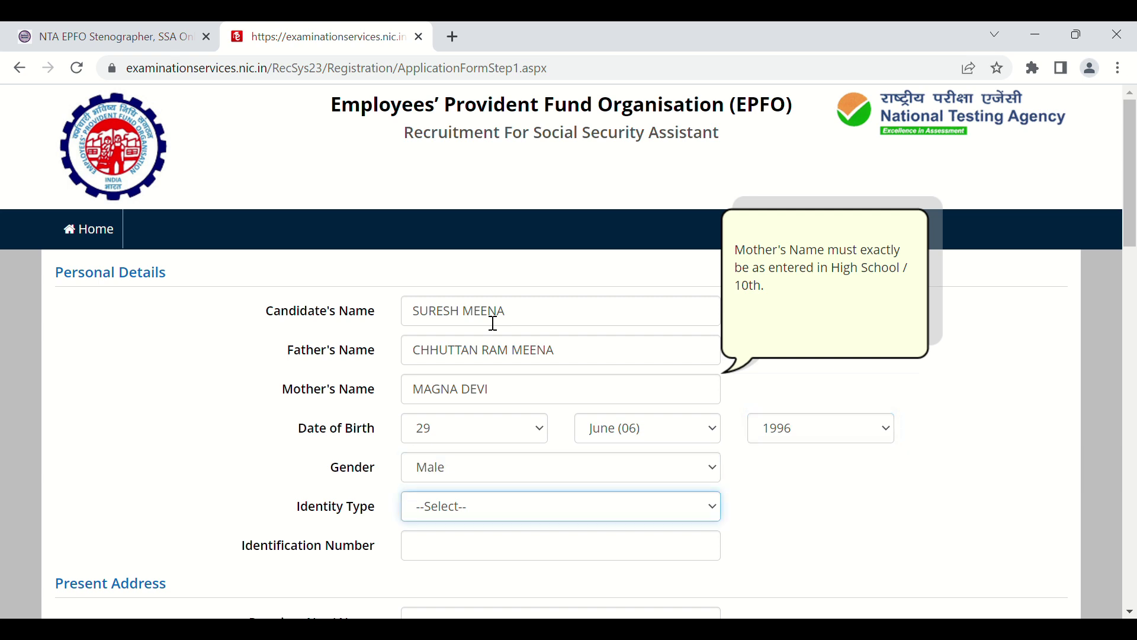
key(a)
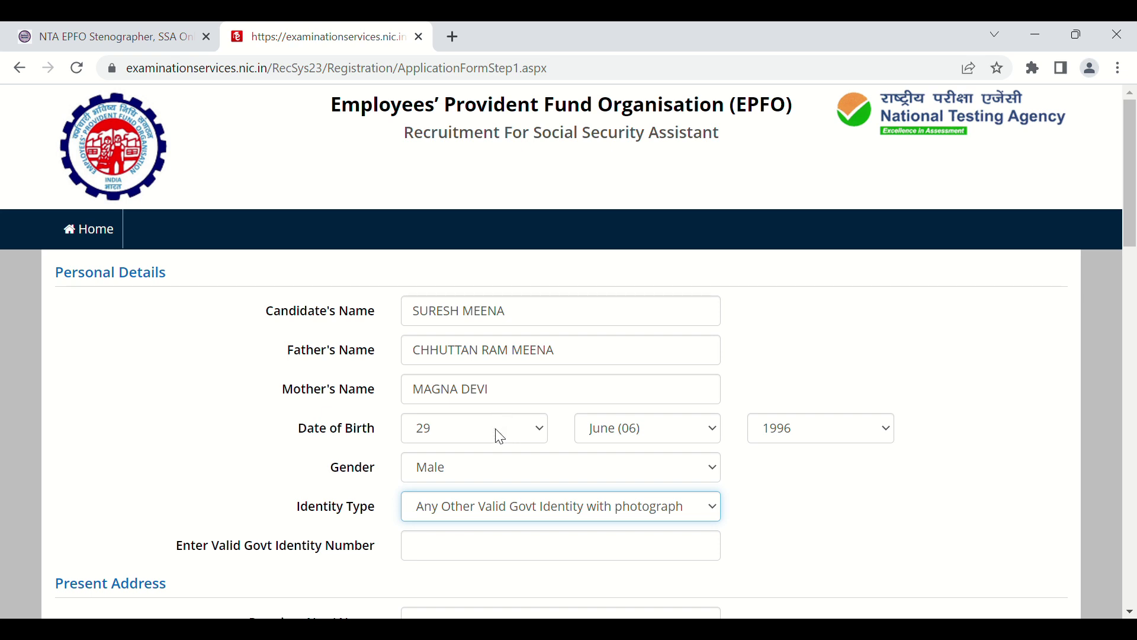
key(Up)
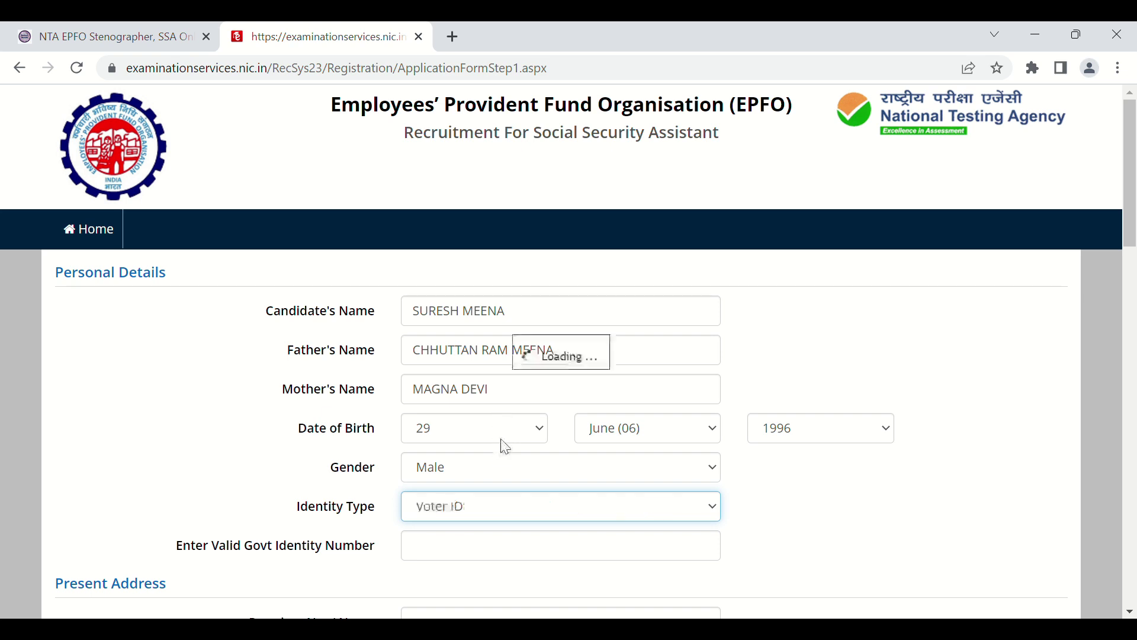
Enter the premises, sub-locality and locality lines of the present address.
drag(1135, 231, 1129, 323)
click(519, 307)
key(Tab)
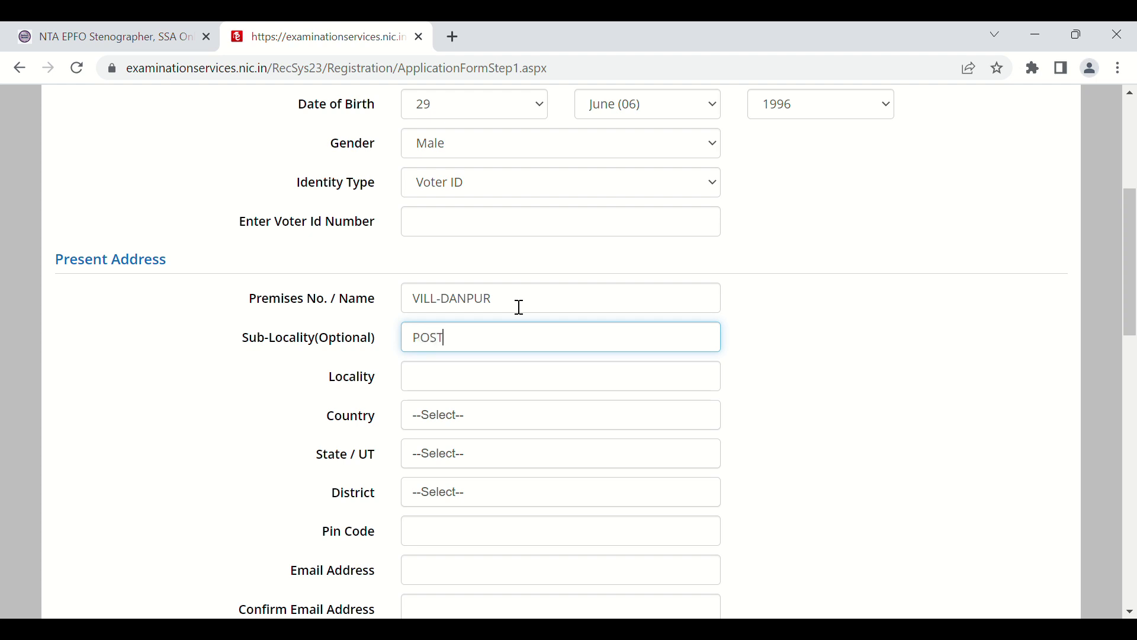
key(Tab)
Set the country to India and pick the state and district from the dropdowns.
key(Tab)
text(I)
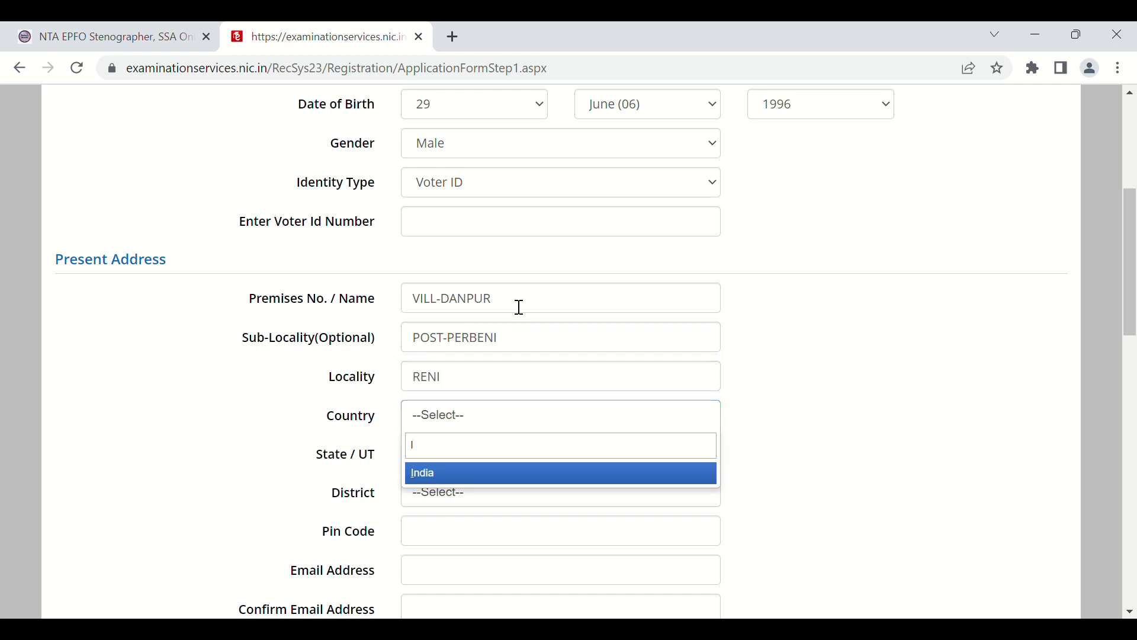
key(Return)
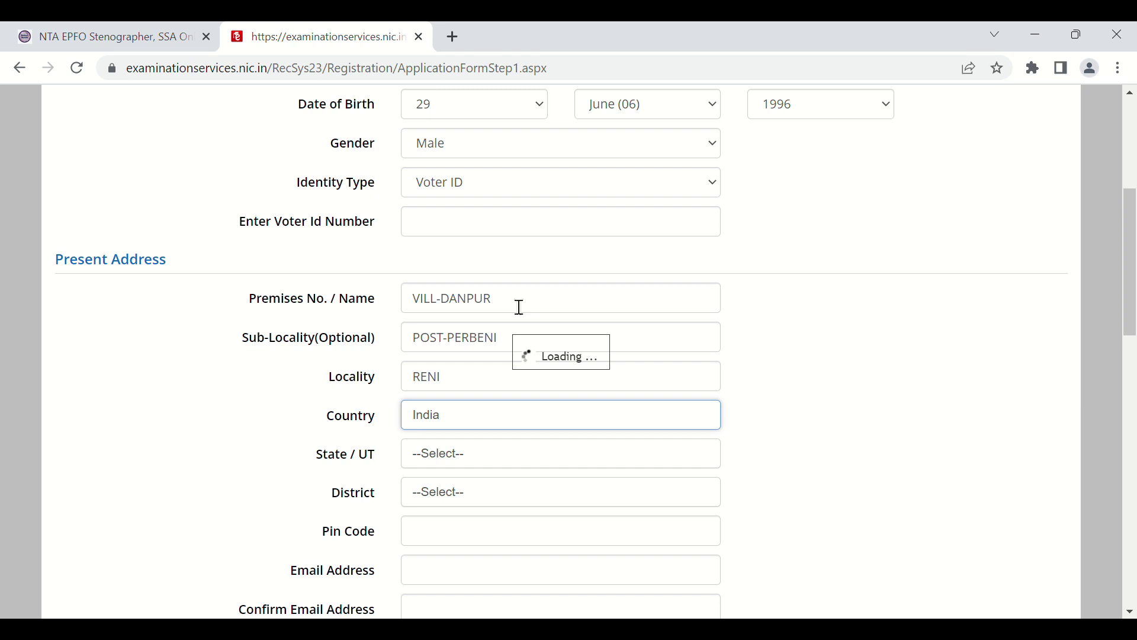
click(443, 459)
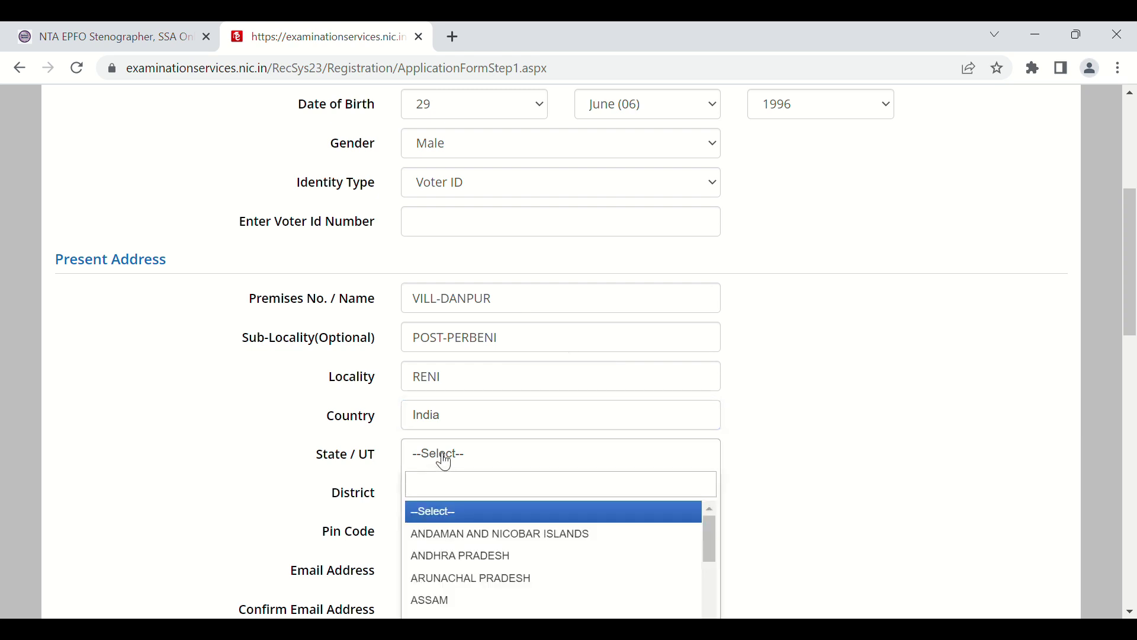
text(RAJA)
key(Return)
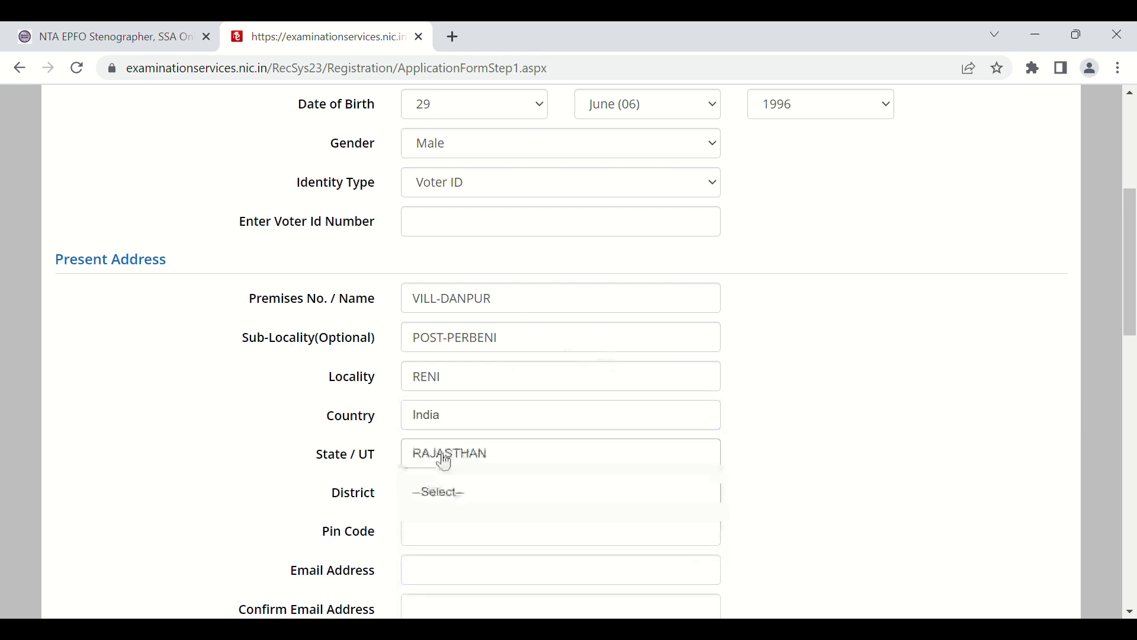
click(457, 498)
text(AL)
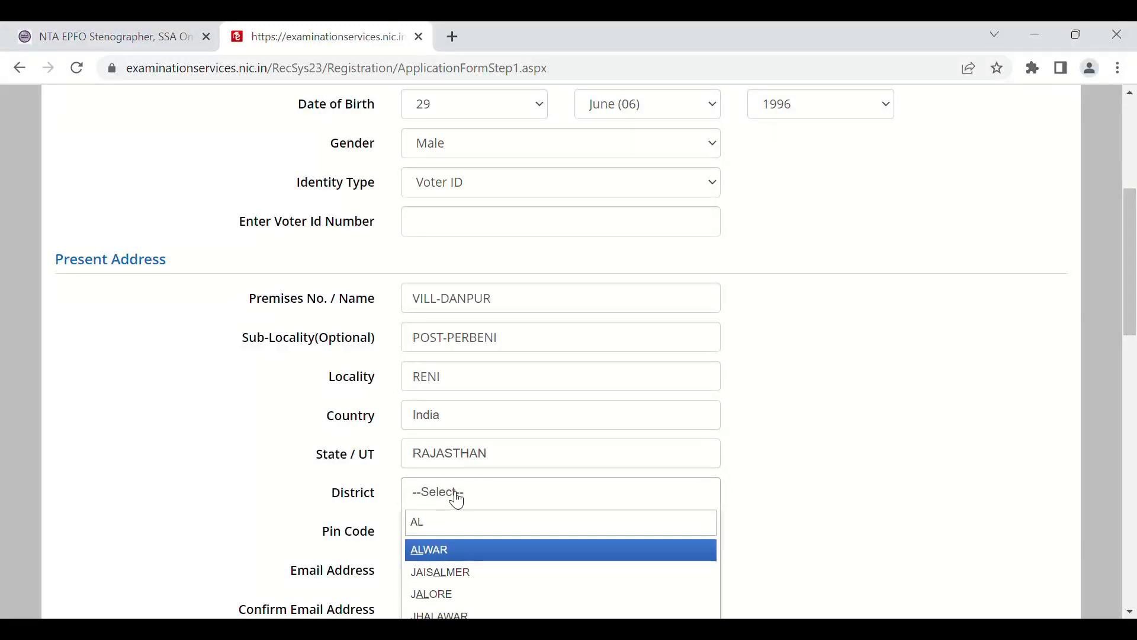
click(450, 560)
Enter the address pin code and the candidate's email address.
click(450, 543)
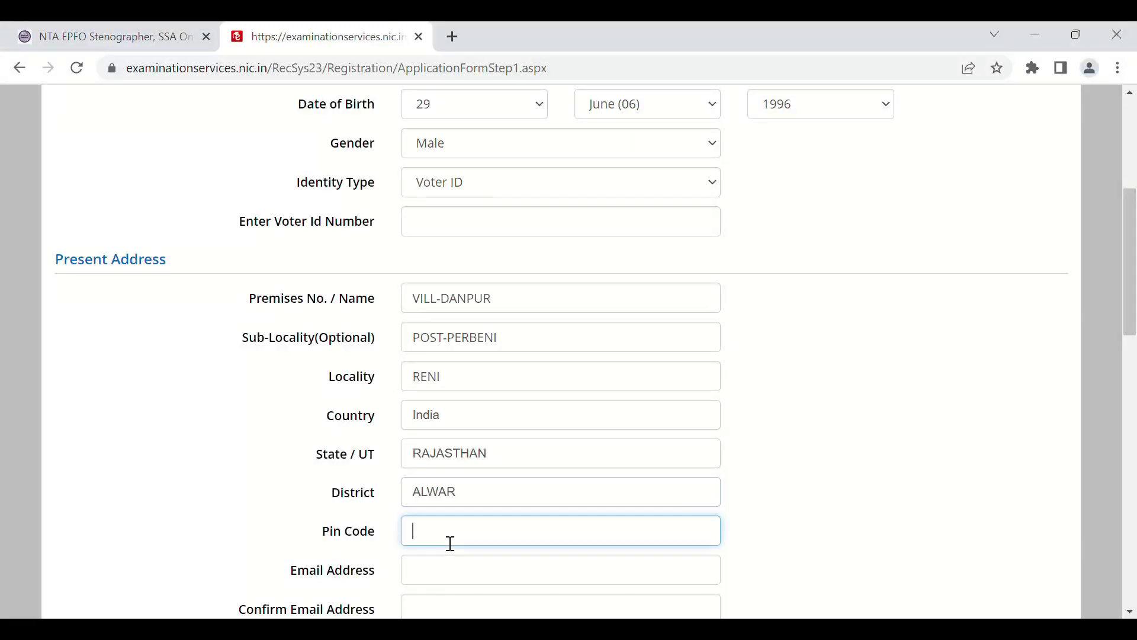
text(301409)
key(Tab)
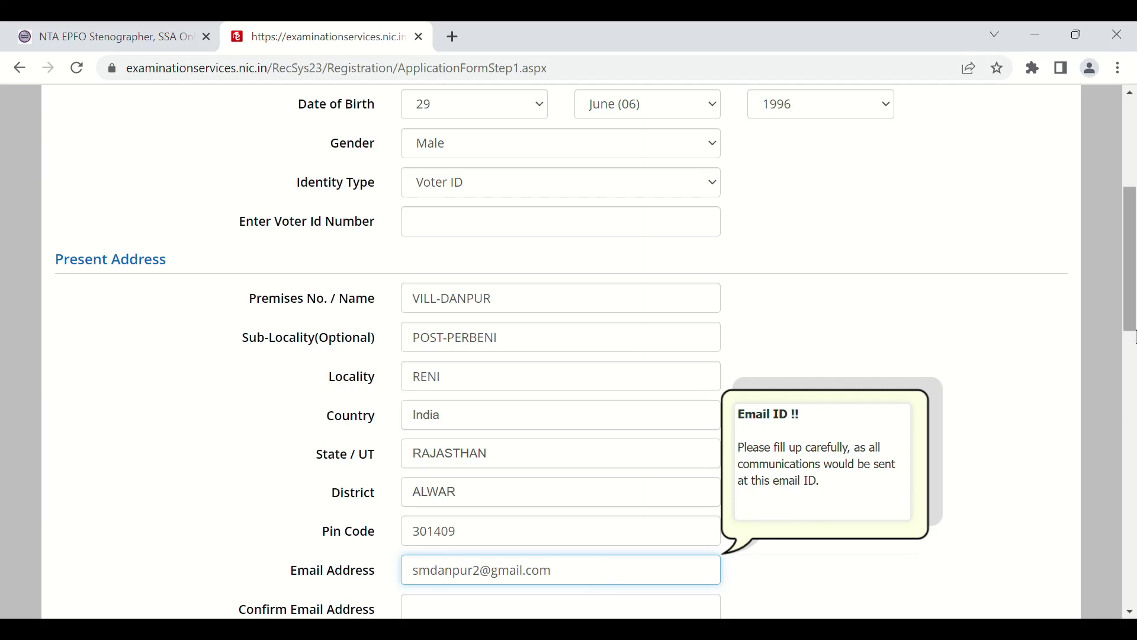
Retype the candidate's email address in the Confirm Email field.
scroll(1134, 396, down, 3)
scroll(1133, 396, down, 1)
click(649, 344)
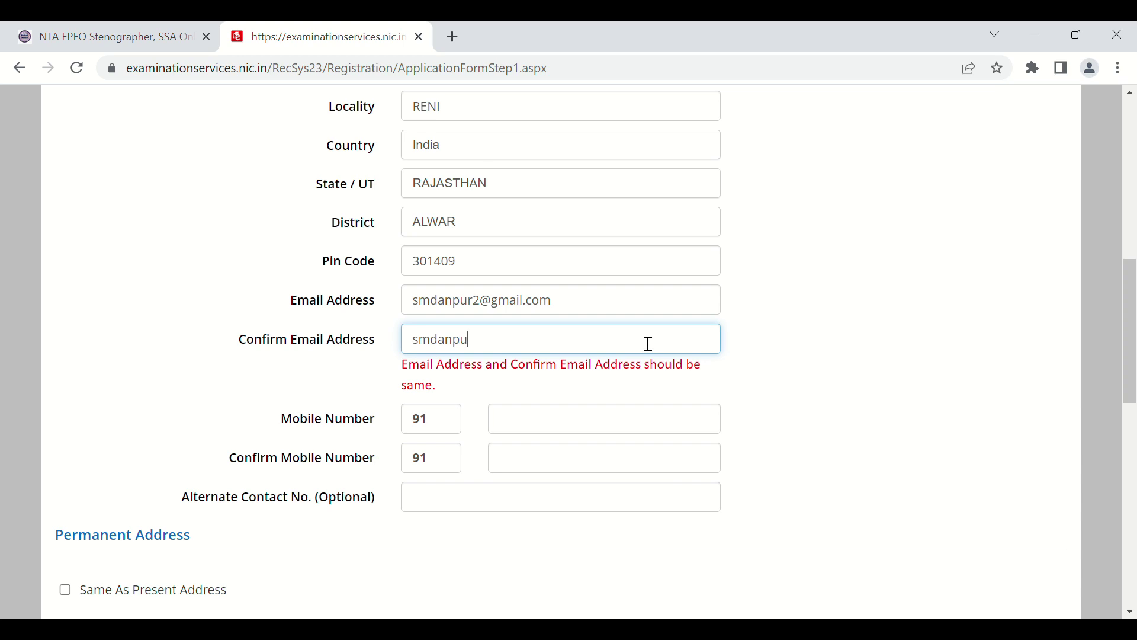
Enter and confirm the mobile number, then mark Permanent Address as same as present.
click(608, 417)
text(941)
key(BackSpace)
key(BackSpace)
key(BackSpace)
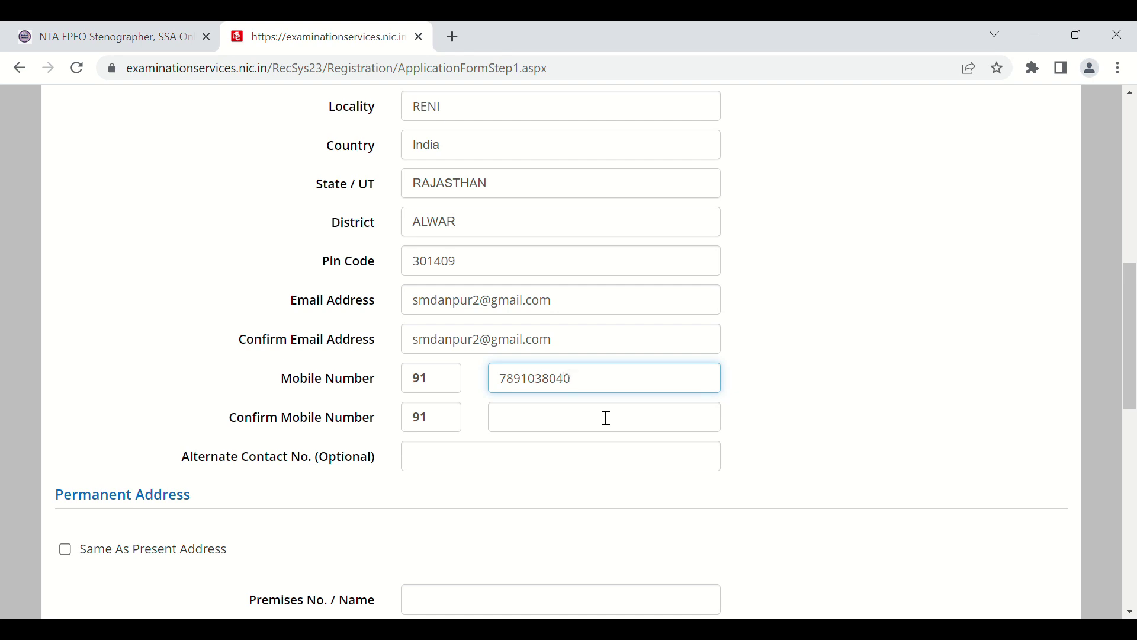
click(607, 417)
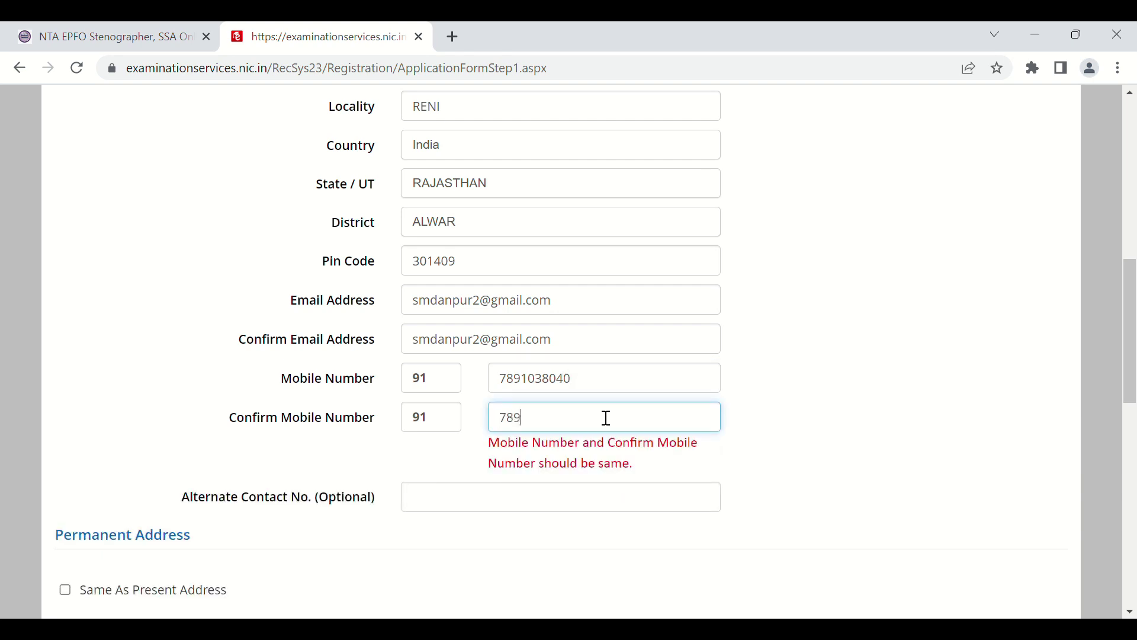
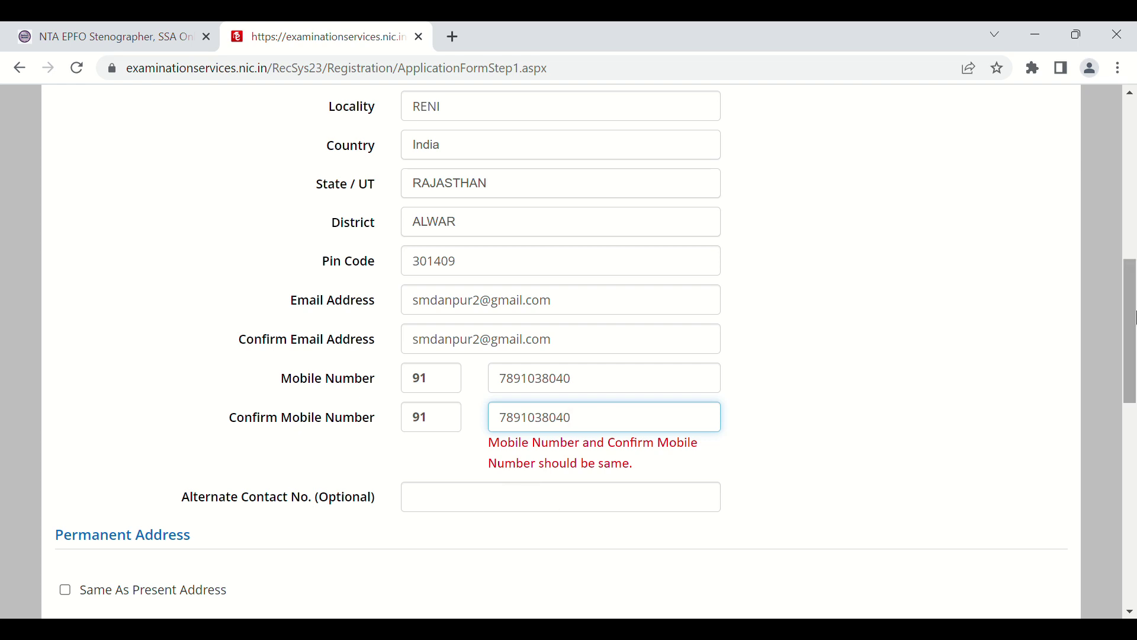
drag(1136, 337, 1134, 394)
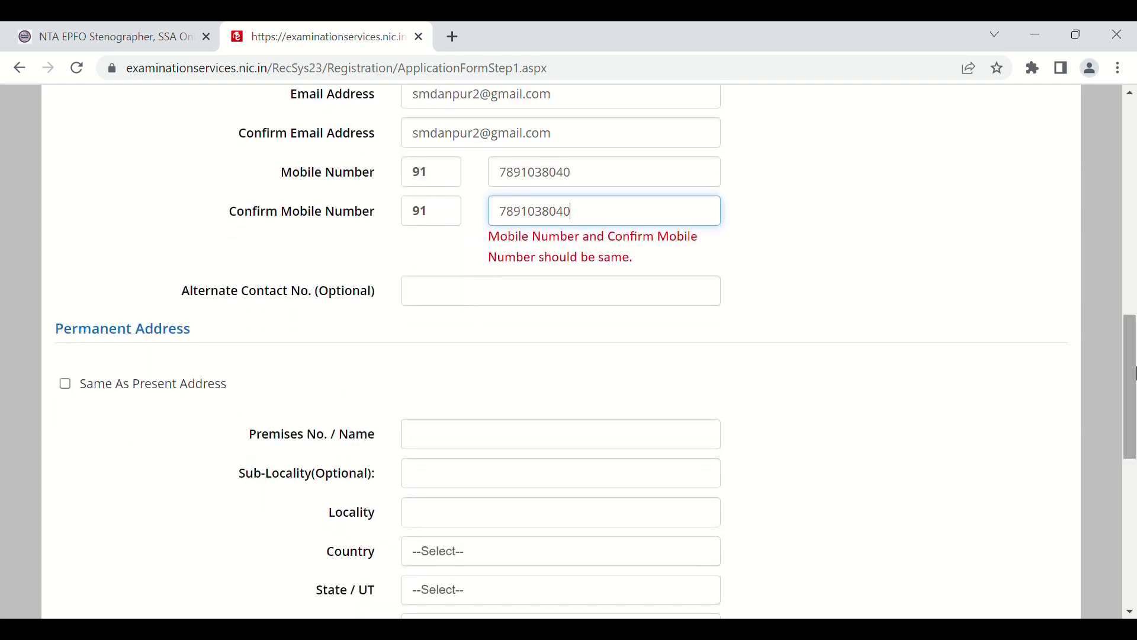
click(75, 396)
click(64, 345)
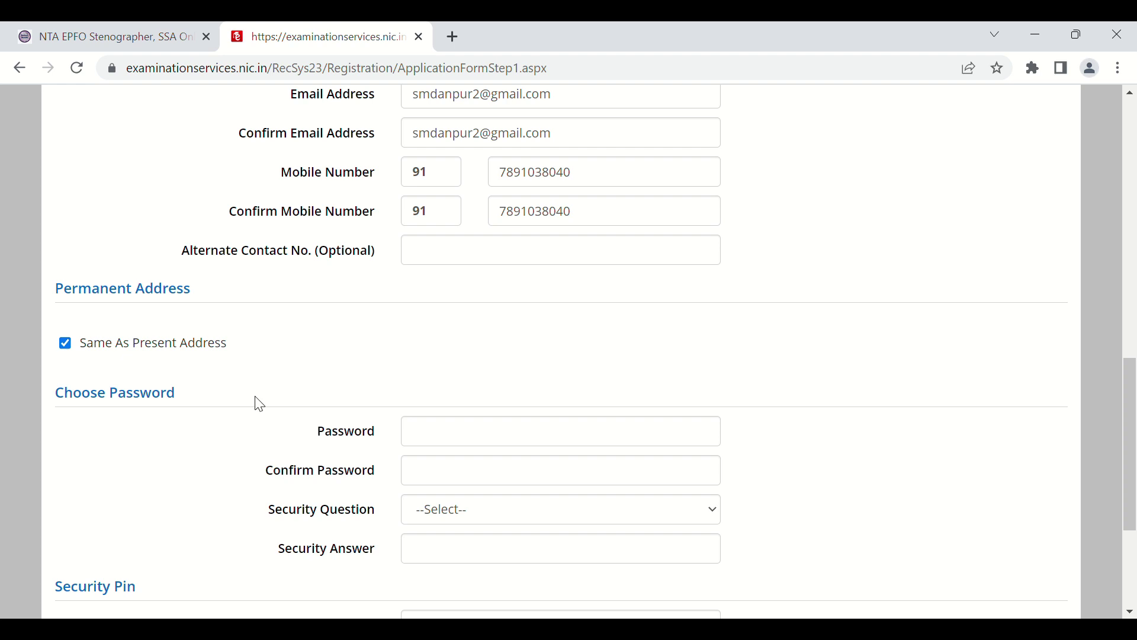
drag(1131, 372, 1080, 169)
Enter the Voter ID card number in the identity number field.
click(535, 364)
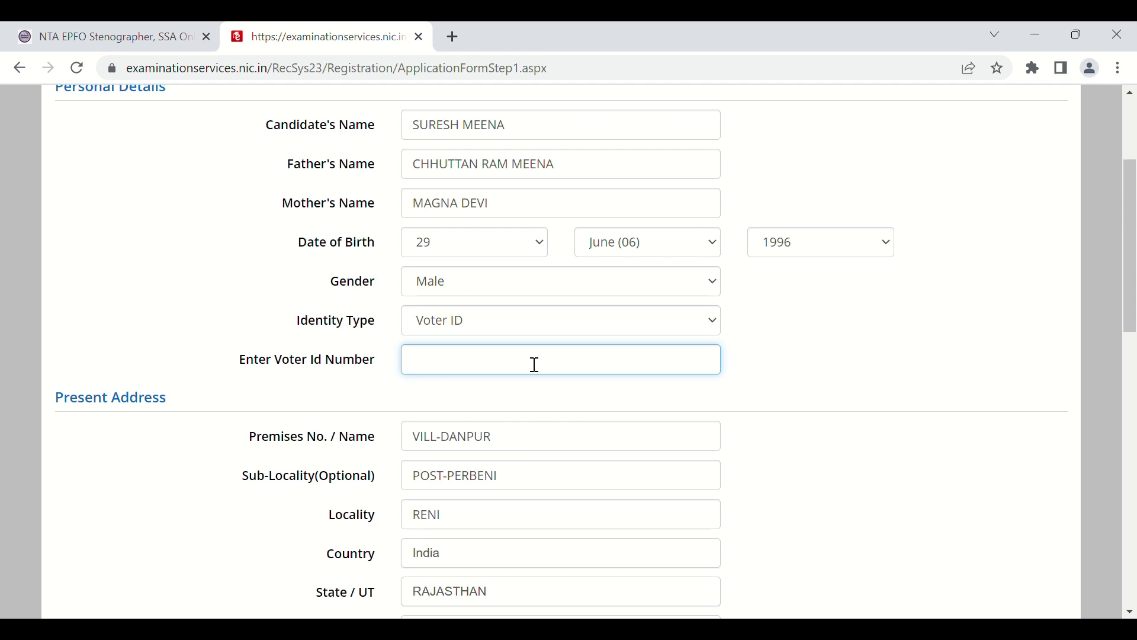
drag(1129, 276, 1134, 565)
click(1135, 330)
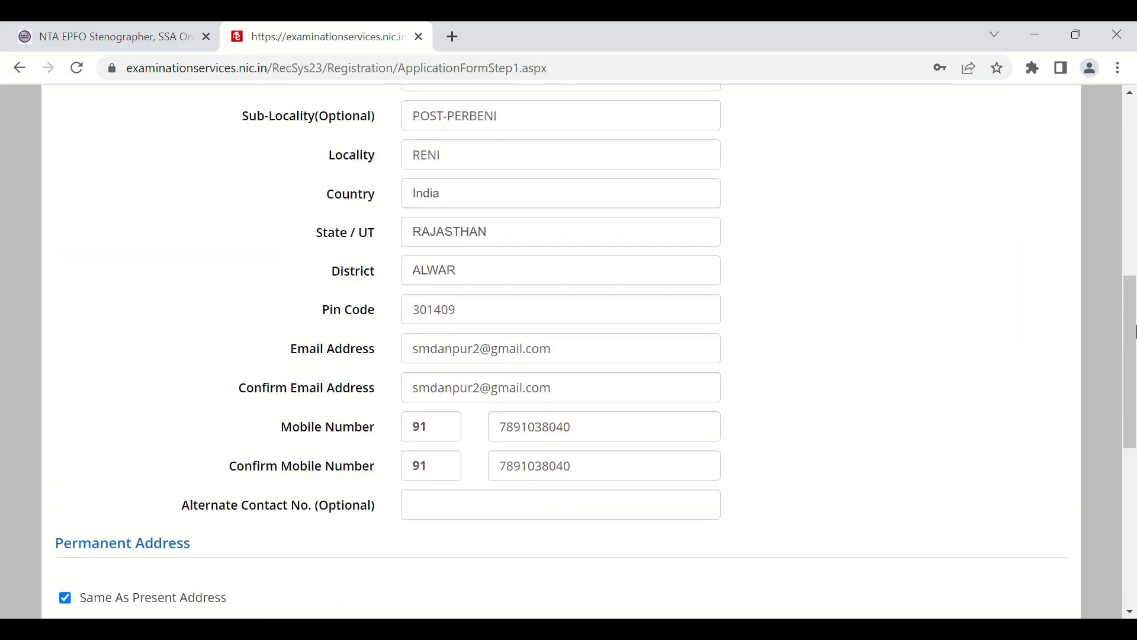
drag(1129, 362, 1135, 524)
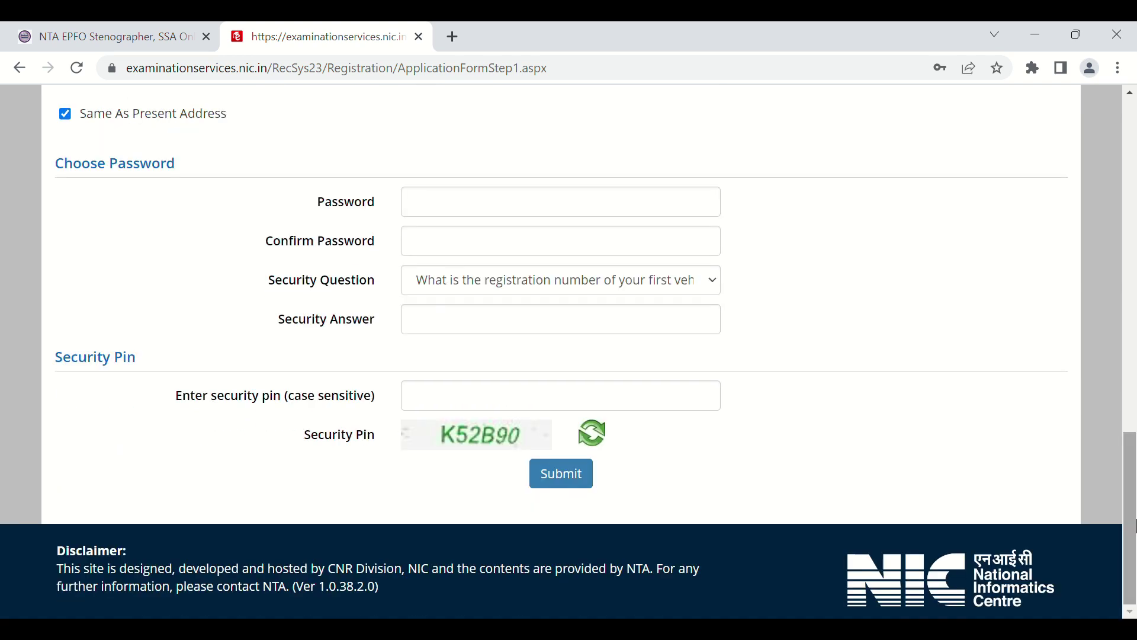
Set and confirm the account password, enter the security pin, and submit for review.
click(453, 217)
text(a)
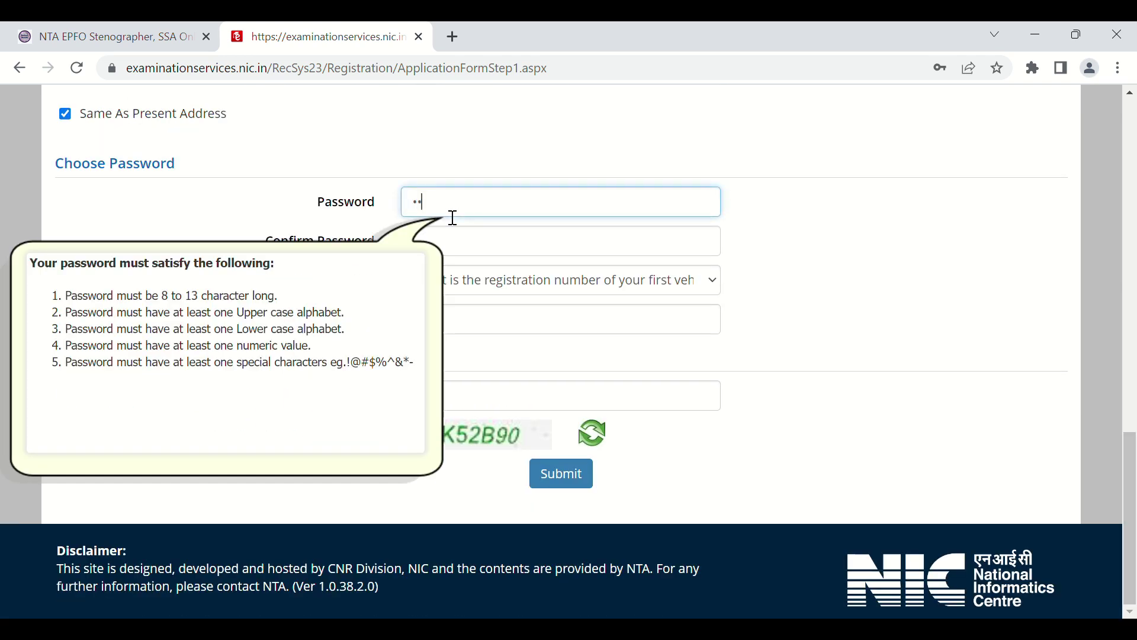
text(aaaa)
key(Tab)
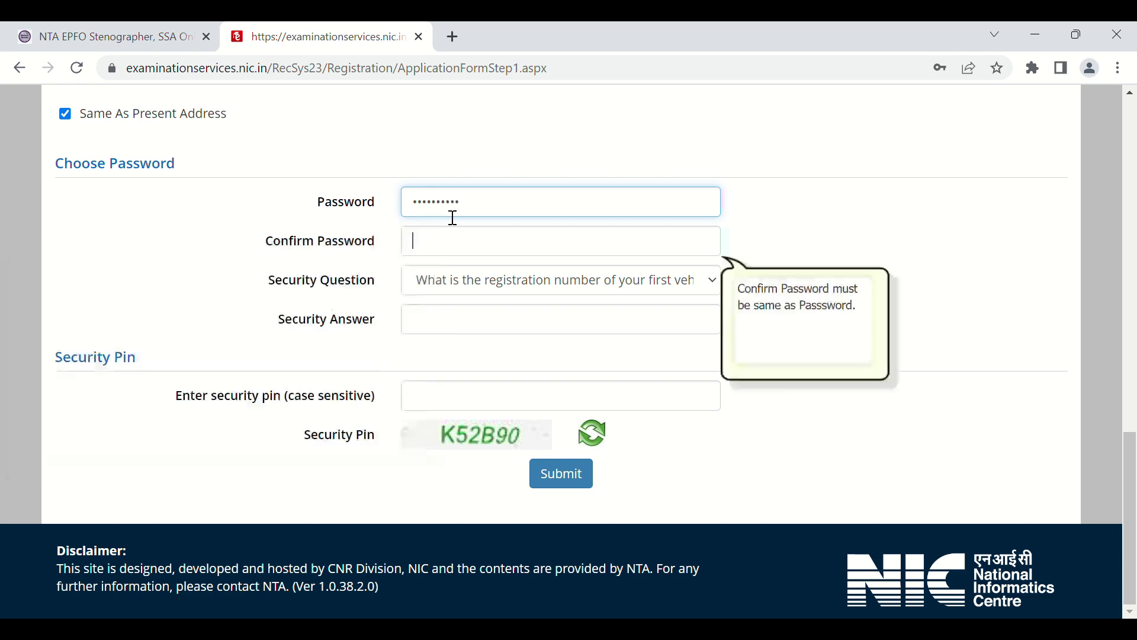
text(aaaa)
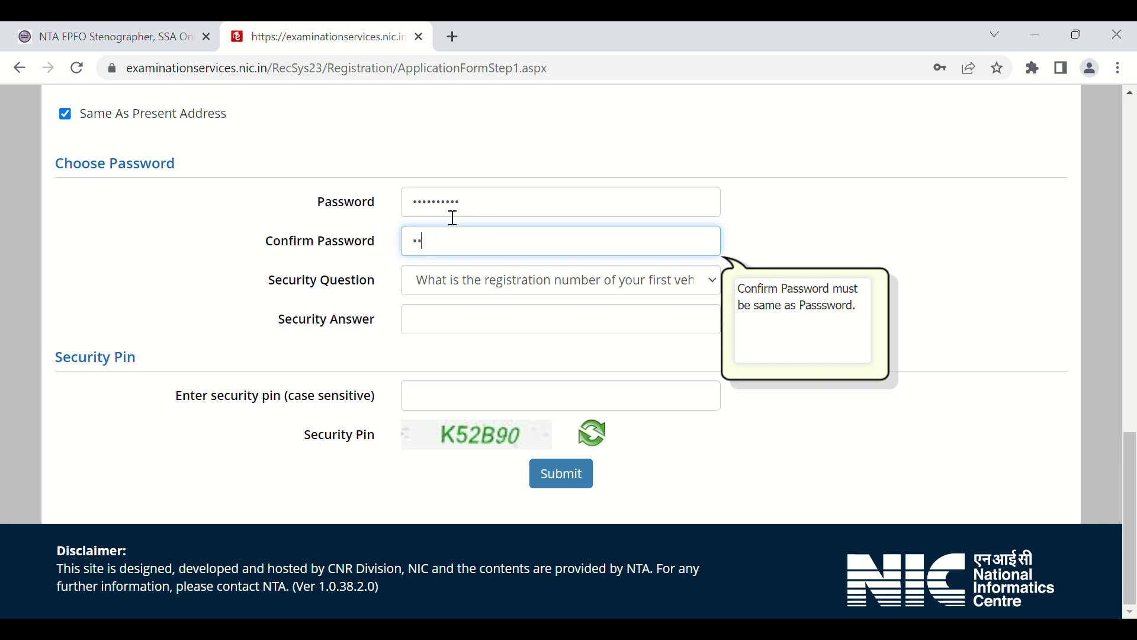
text(aaaaaa)
key(Tab)
key(Tab)
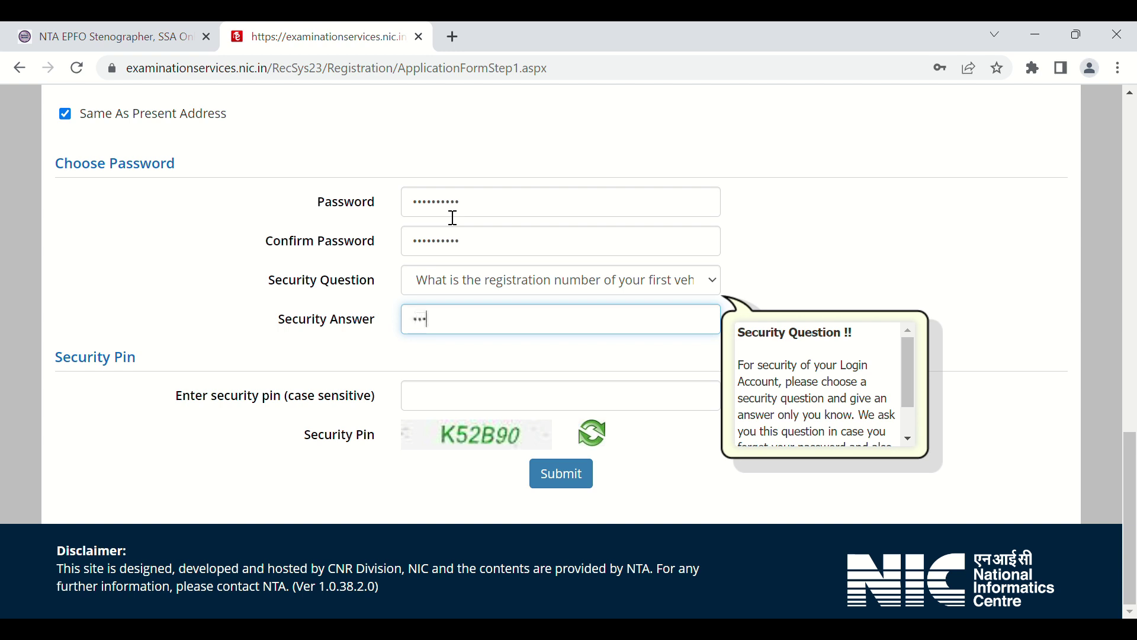
key(Tab)
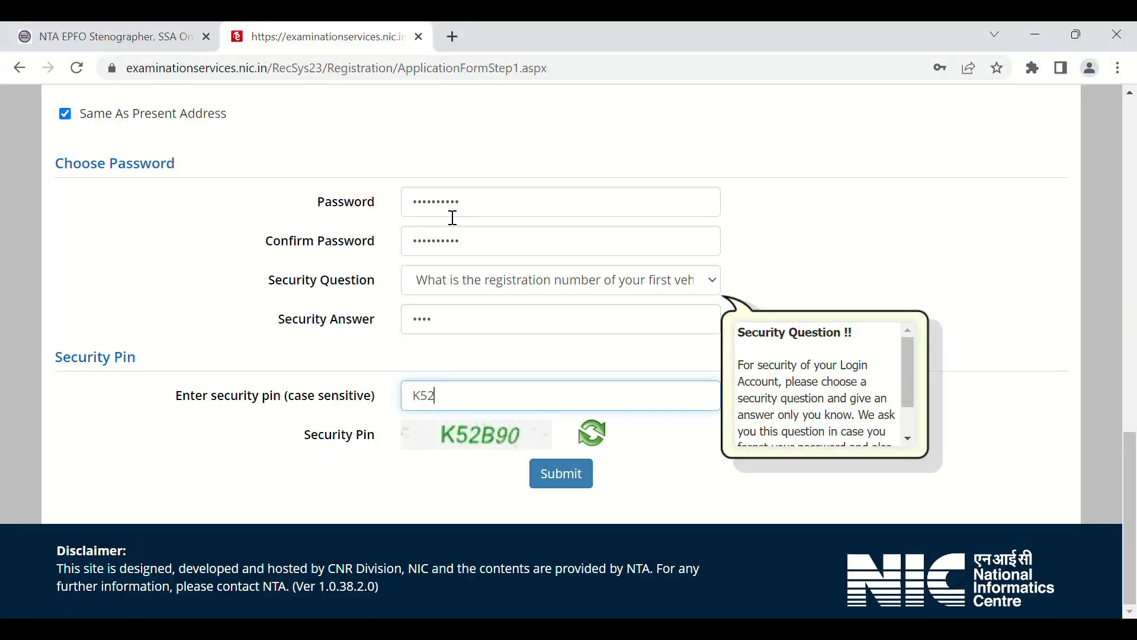
text(K52B90)
drag(1128, 444, 1134, 521)
click(547, 483)
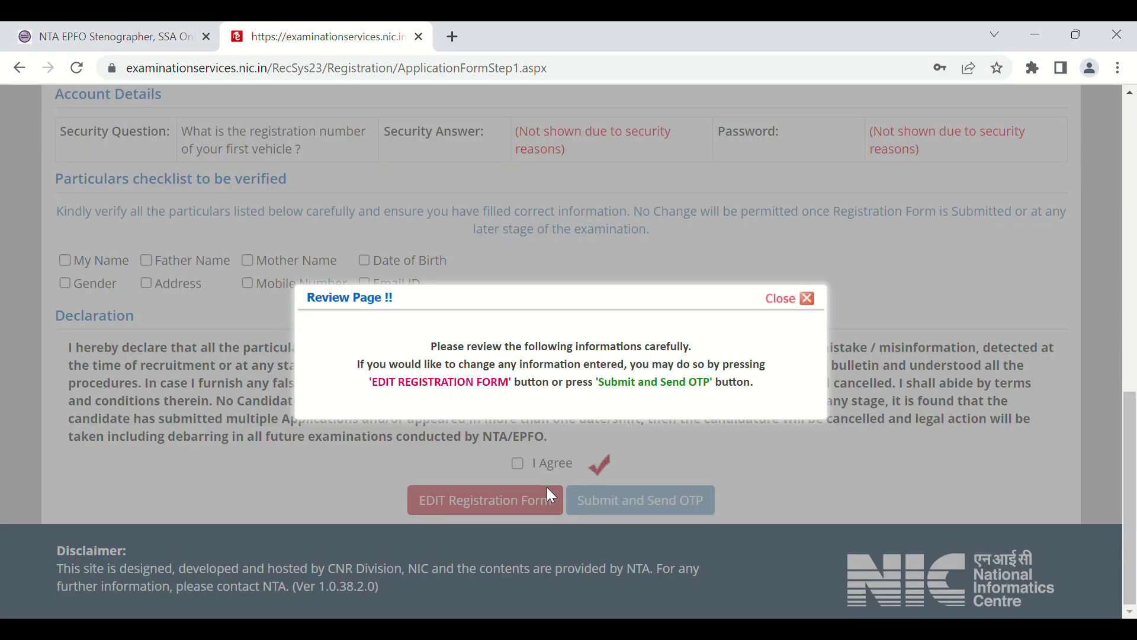
Tick all eight checklist particulars: names, date of birth, gender, address, mobile and email.
click(811, 303)
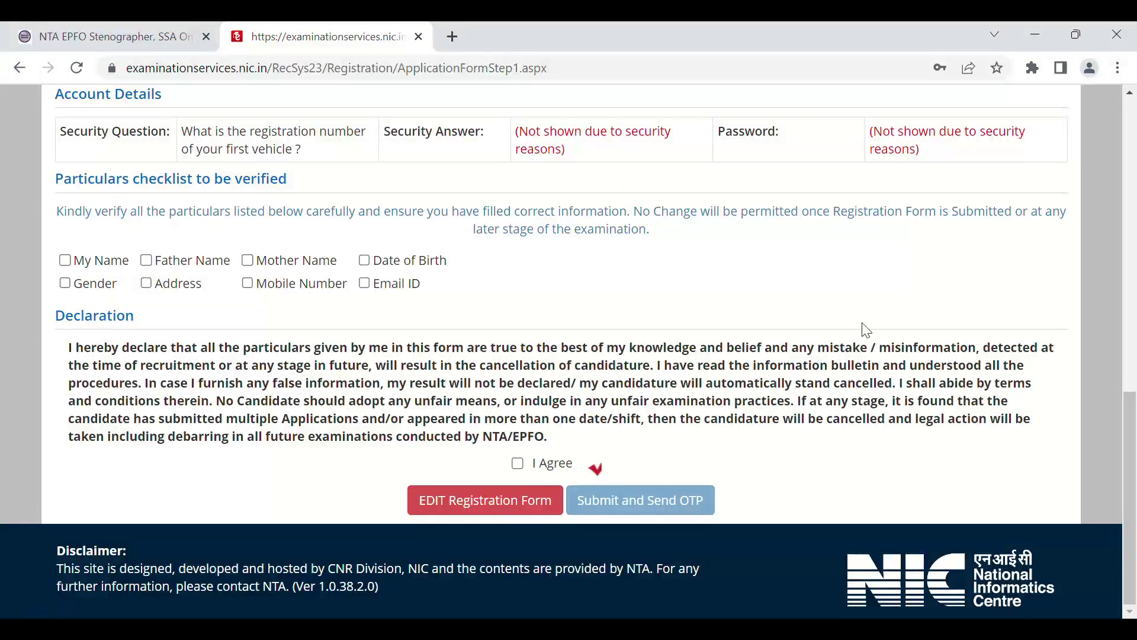
drag(1132, 407, 1132, 364)
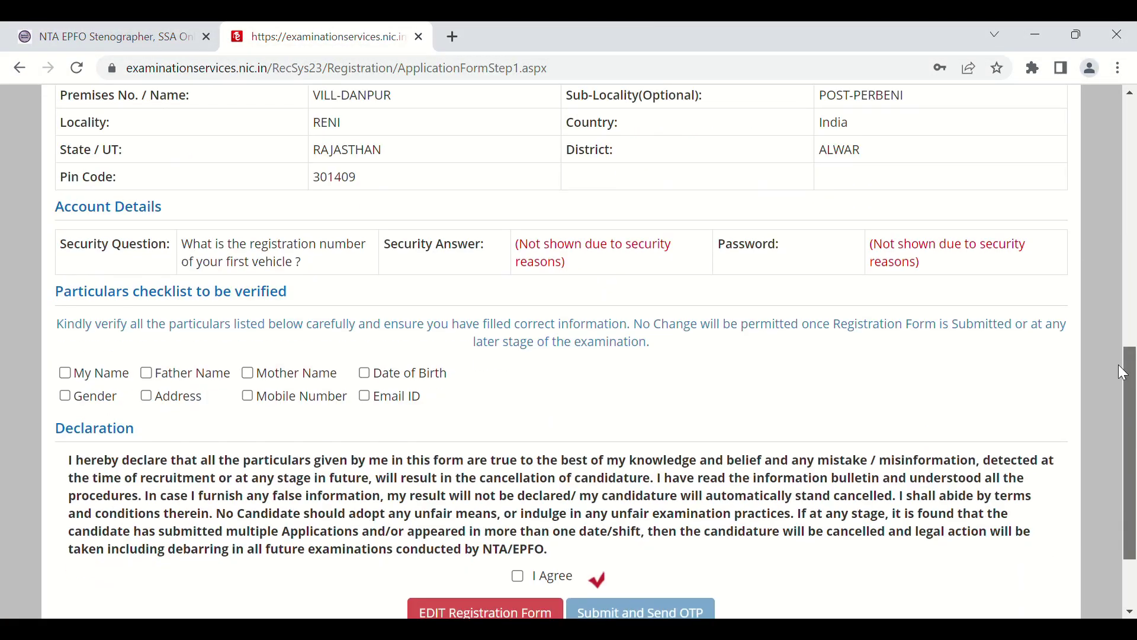
click(67, 372)
click(147, 372)
click(247, 372)
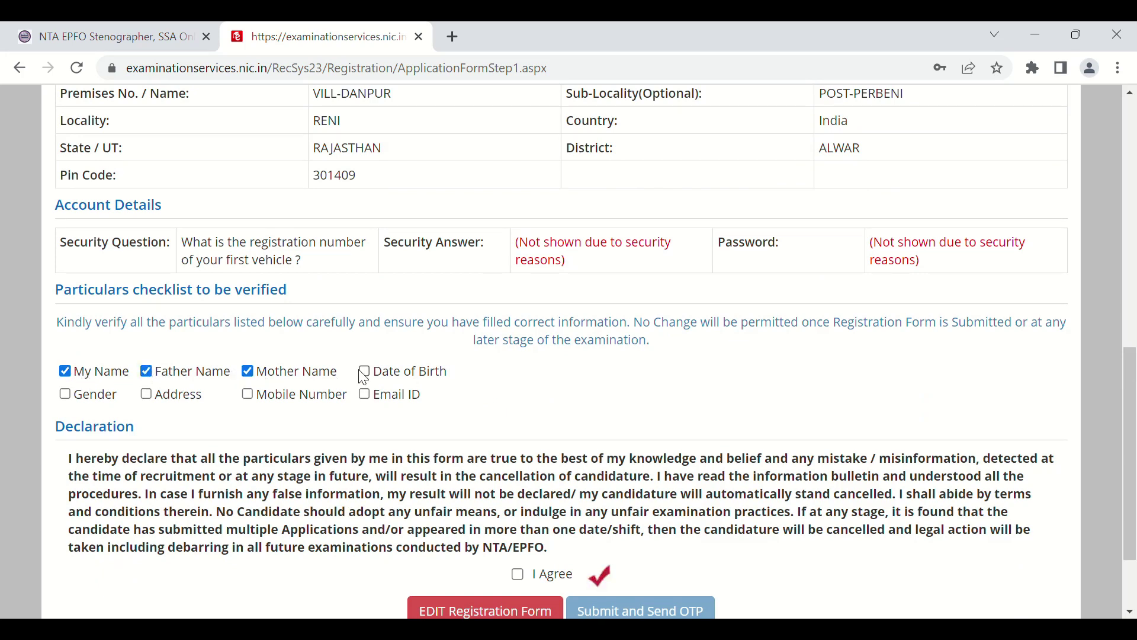
click(364, 371)
click(65, 394)
click(147, 394)
click(248, 394)
click(364, 395)
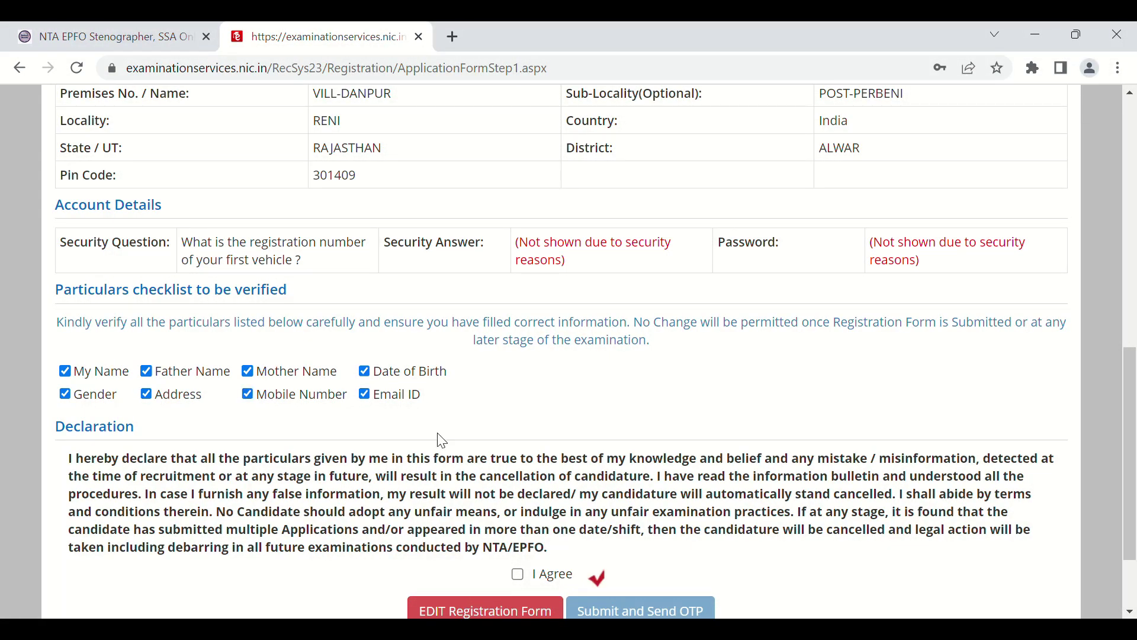
Accept the declaration and submit the form to request the OTP.
click(519, 576)
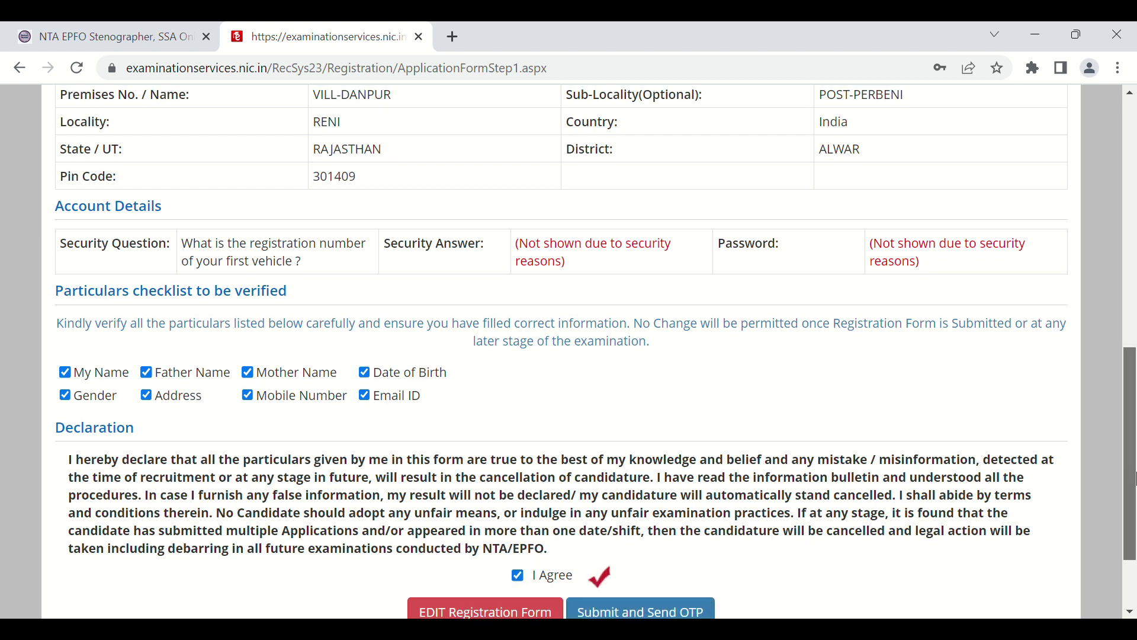
scroll(799, 521, down, 3)
click(673, 513)
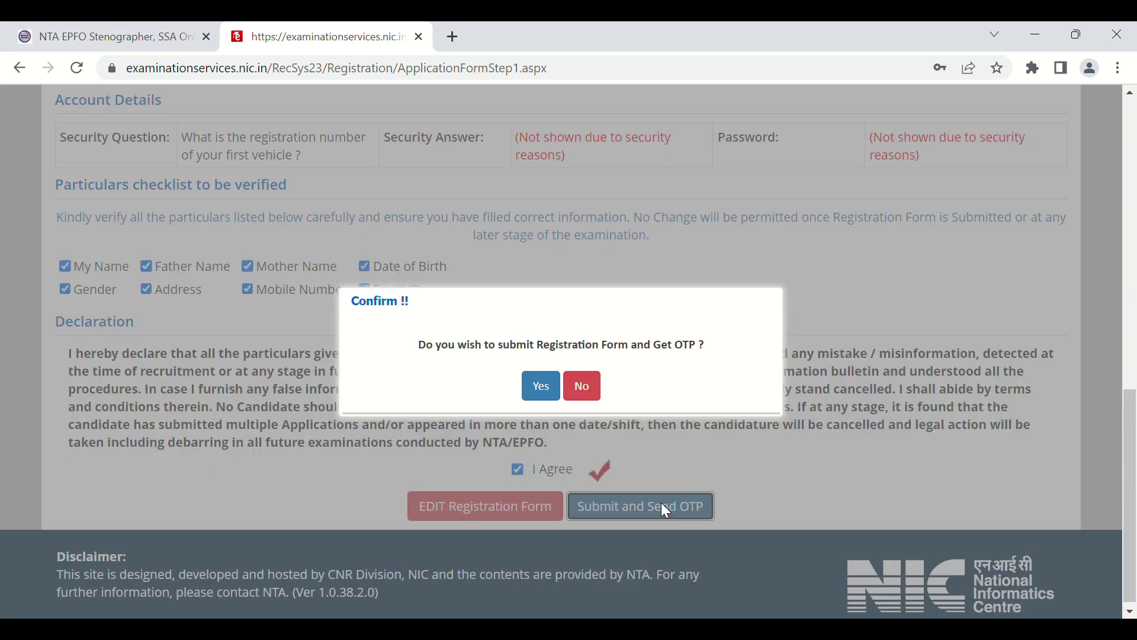
Confirm the submission, enter the received mobile OTP and submit the registration form.
click(541, 386)
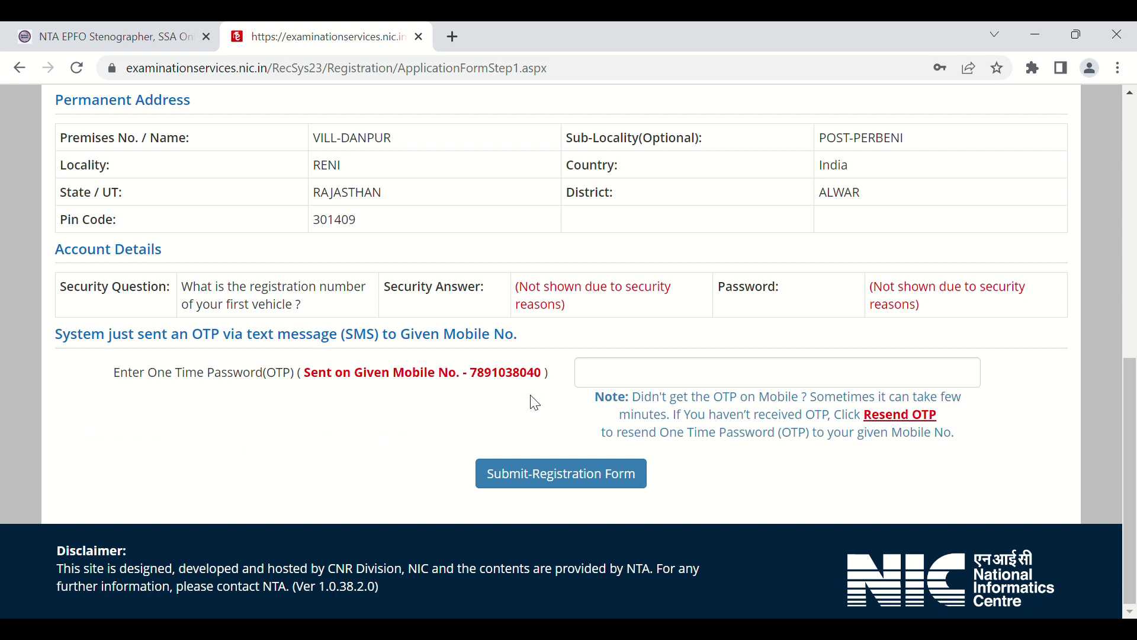
click(615, 379)
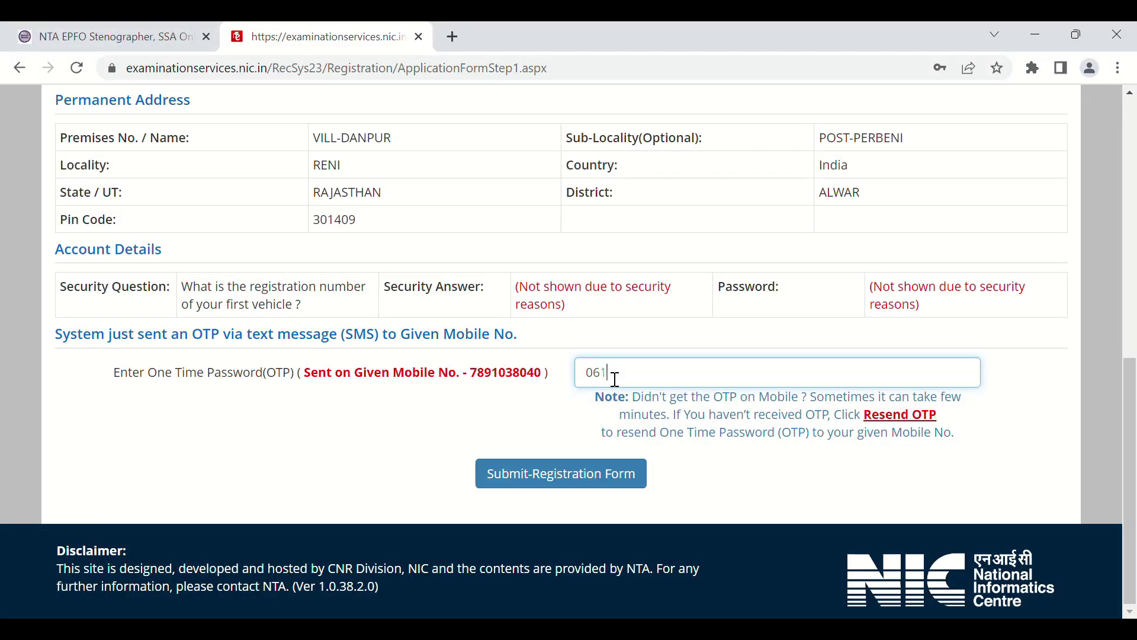
click(586, 480)
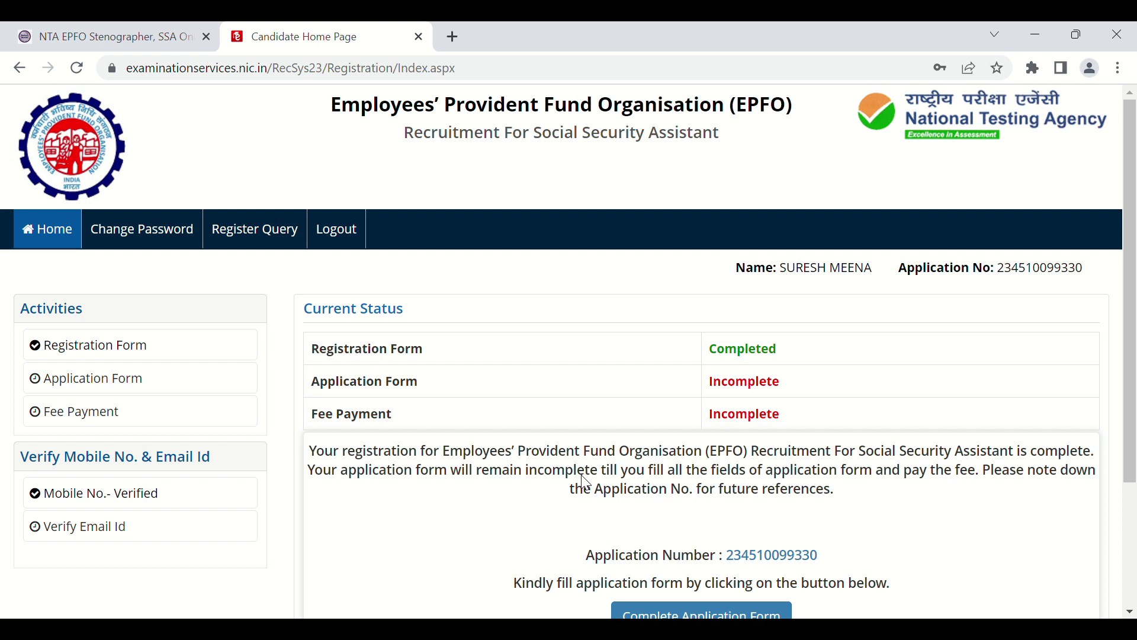
Begin the Complete Application Form and open its Personal Details step.
drag(1136, 343, 1136, 422)
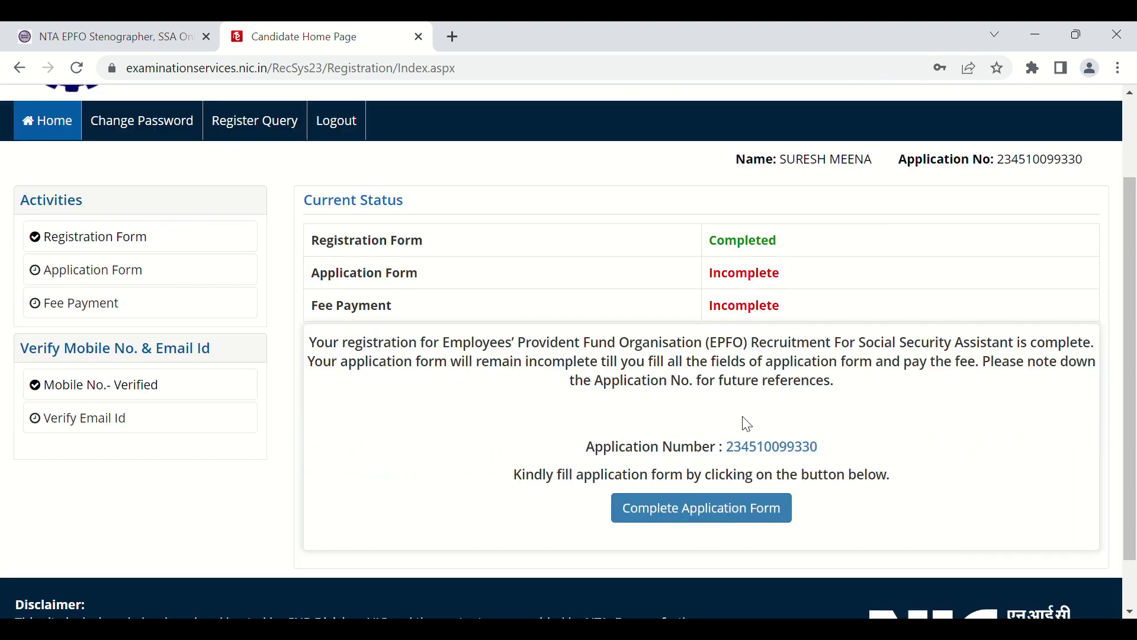
click(693, 510)
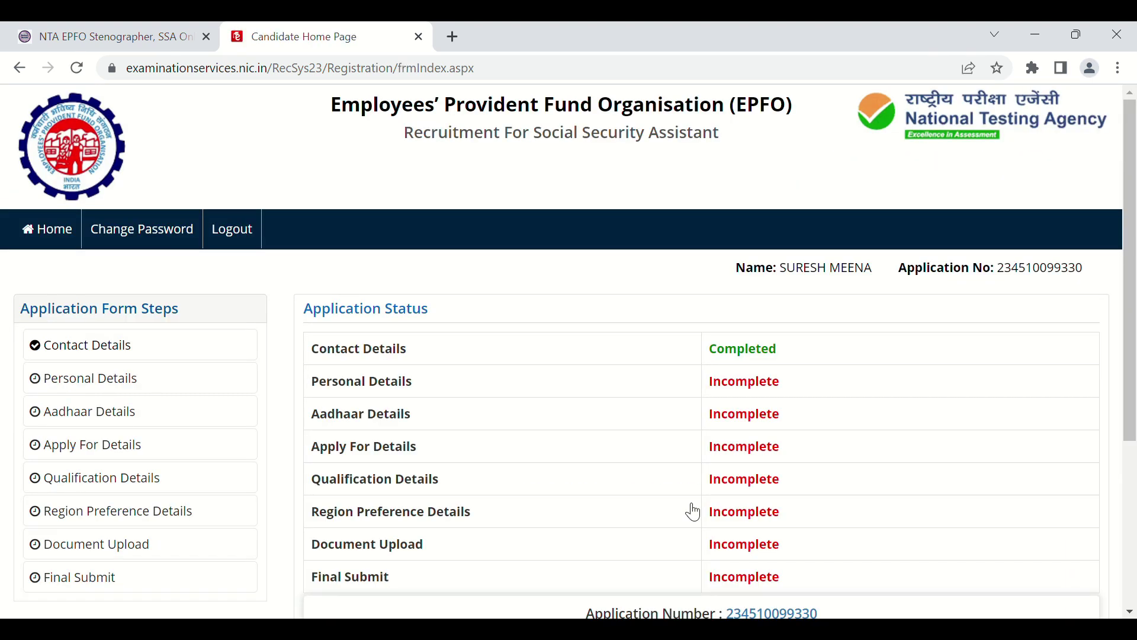
drag(1136, 332, 1136, 441)
click(680, 536)
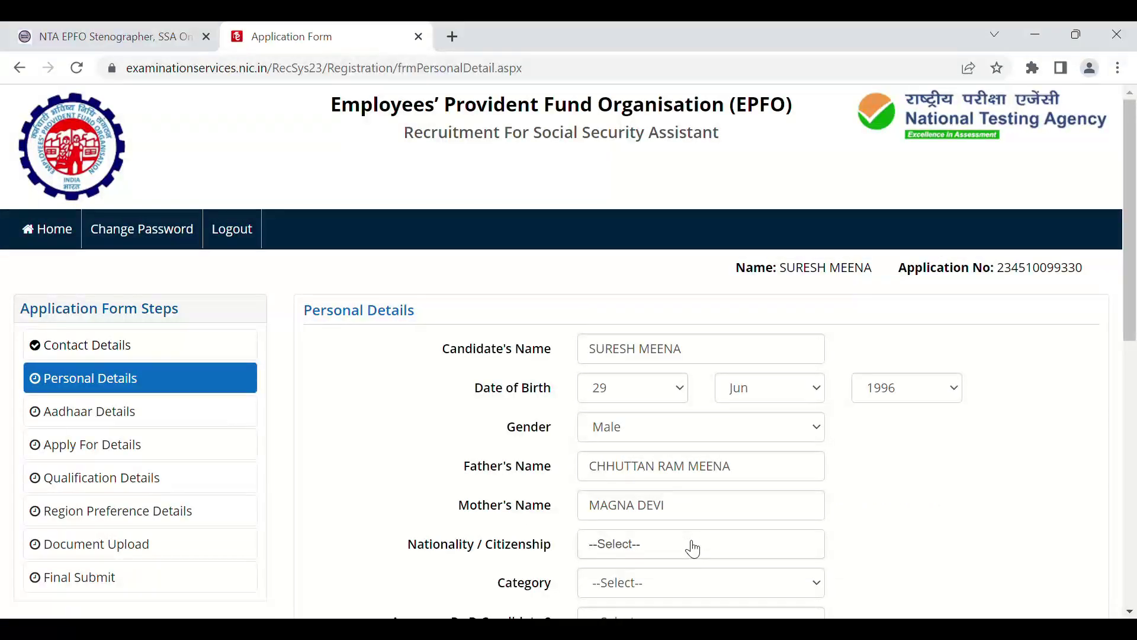
Set nationality to Indian, category ST and answer No to the PwD question.
click(1135, 368)
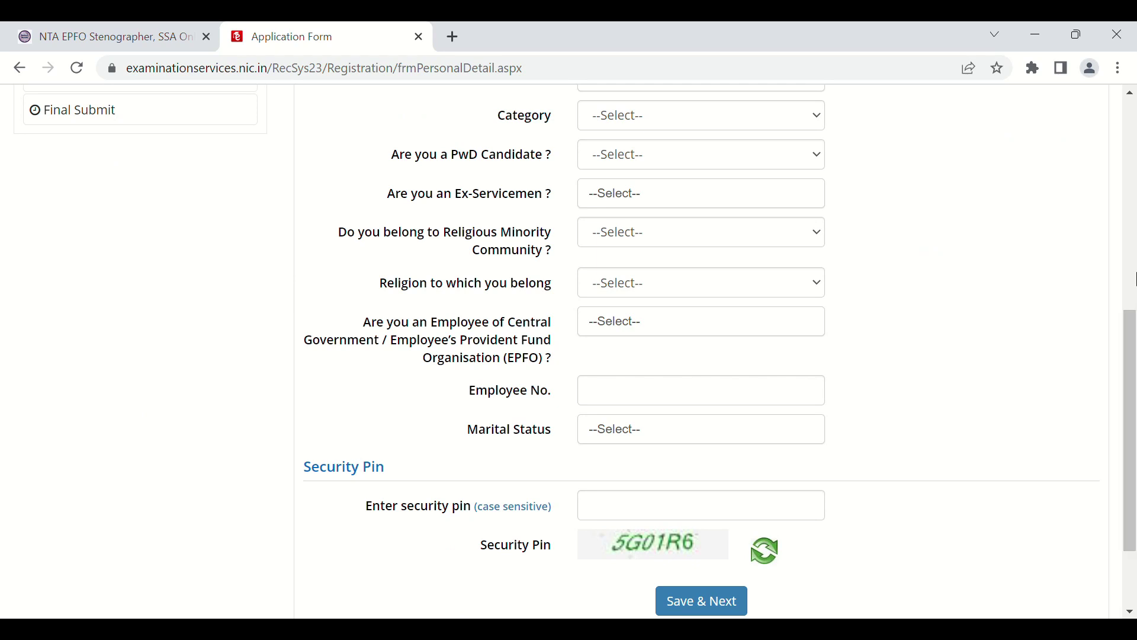
drag(1134, 367, 1134, 156)
scroll(717, 351, down, 4)
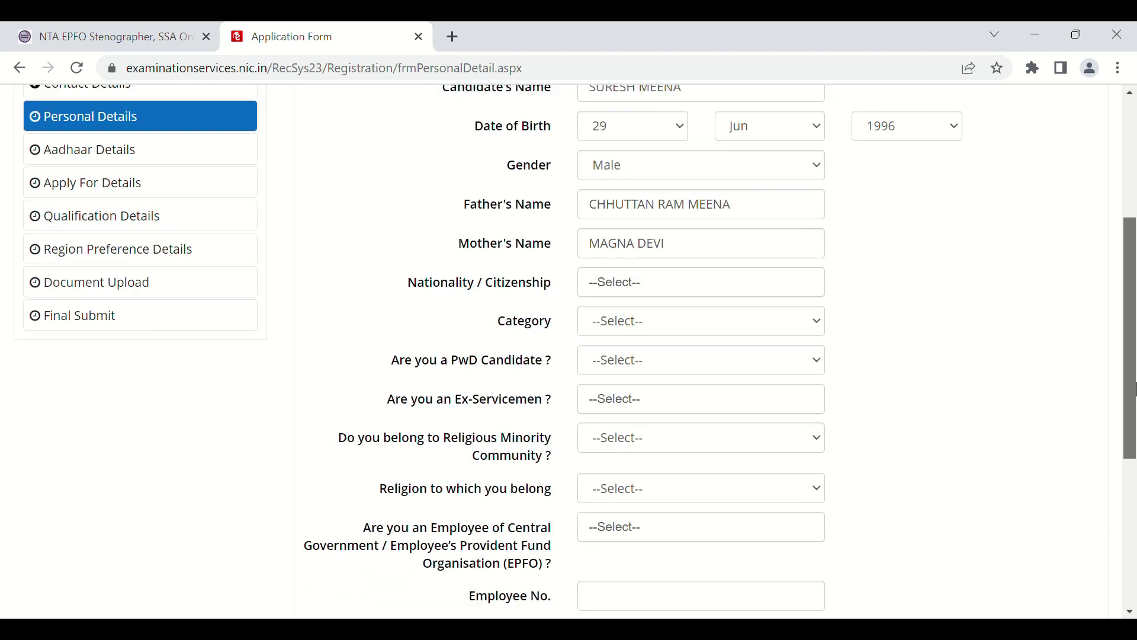
click(658, 284)
click(637, 372)
key(Tab)
key(s)
key(t)
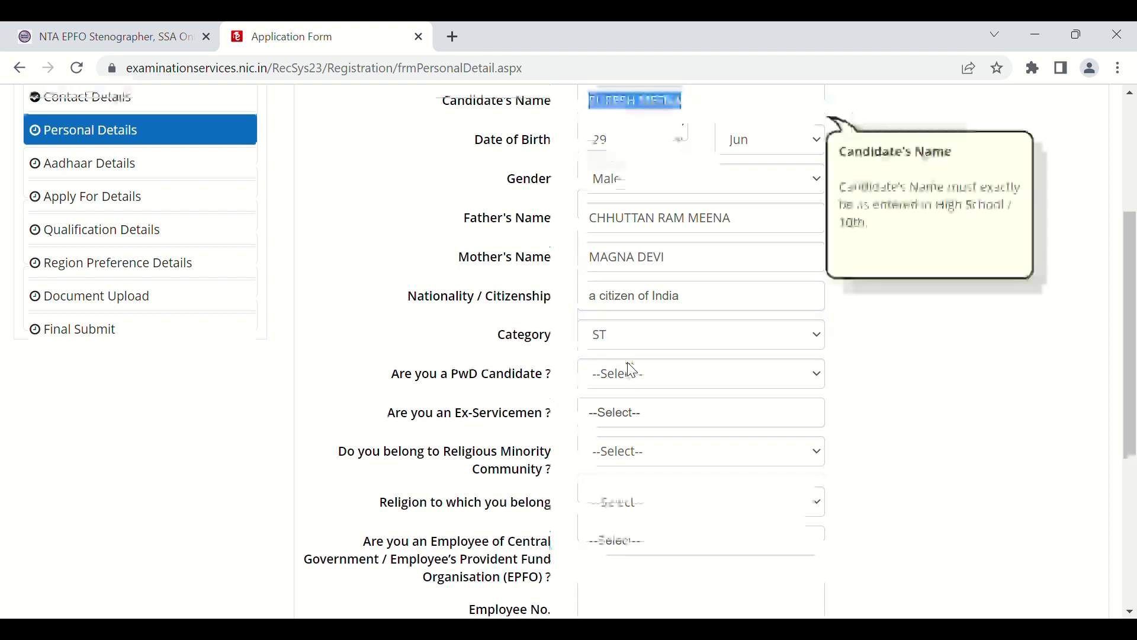
text(n)
text(N)
key(Tab)
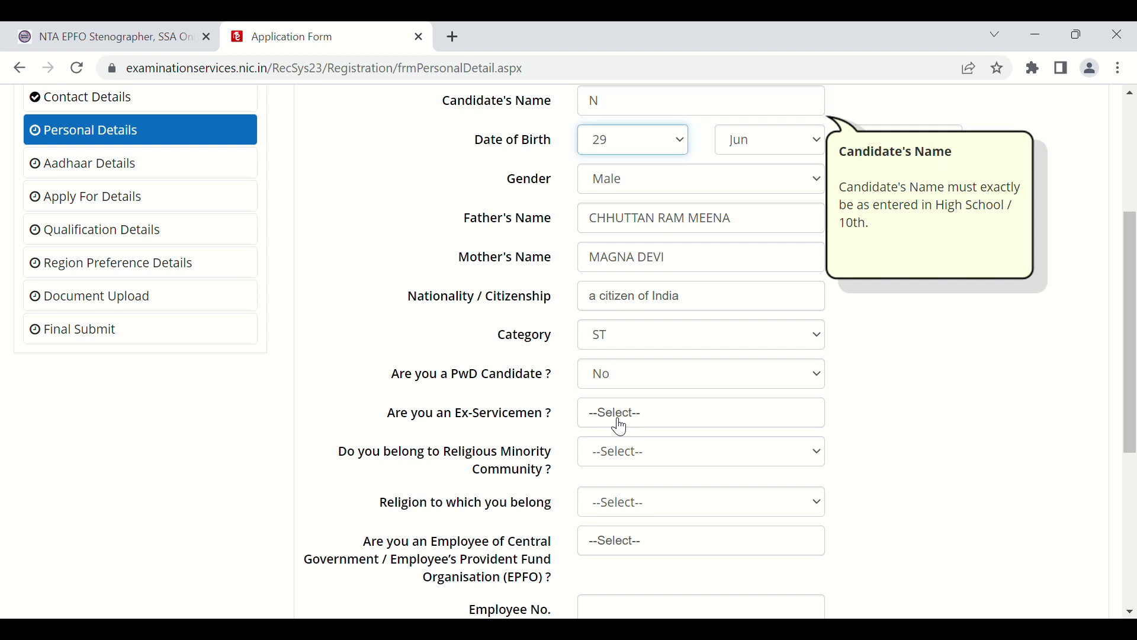
Answer No to Ex-Servicemen and religious minority, and set religion to Hindu.
click(620, 427)
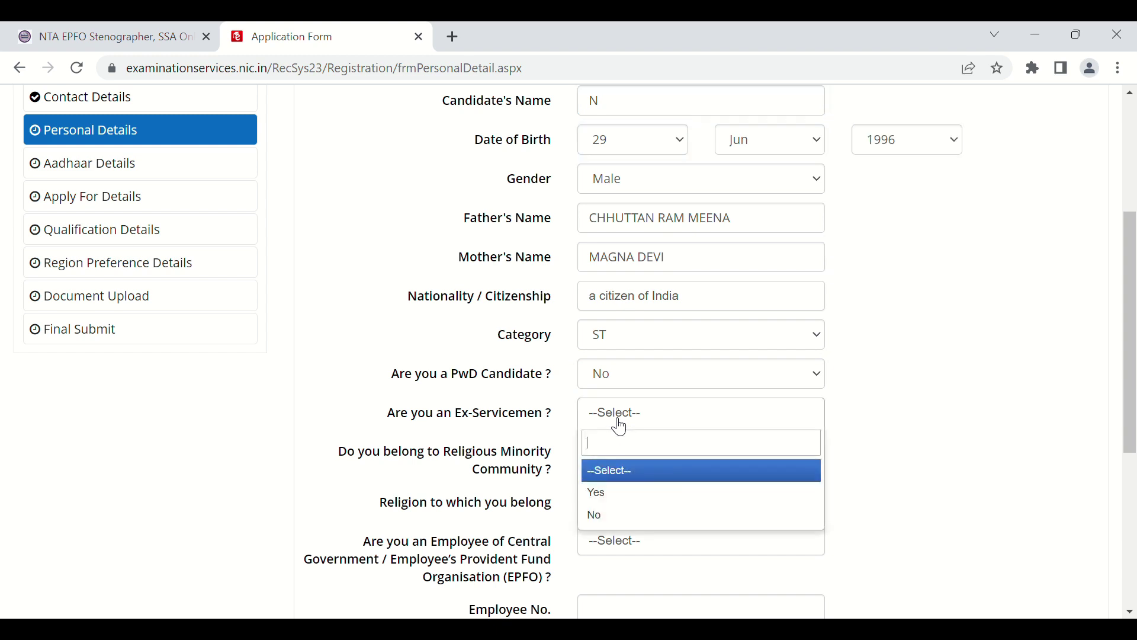
click(607, 516)
click(646, 461)
click(624, 523)
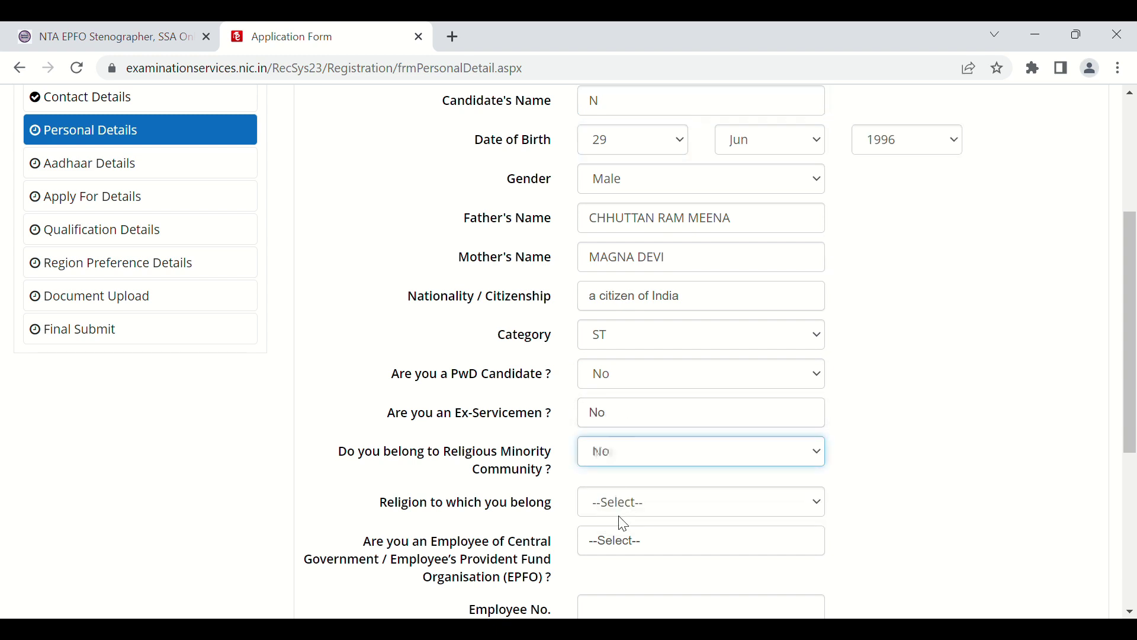
click(636, 508)
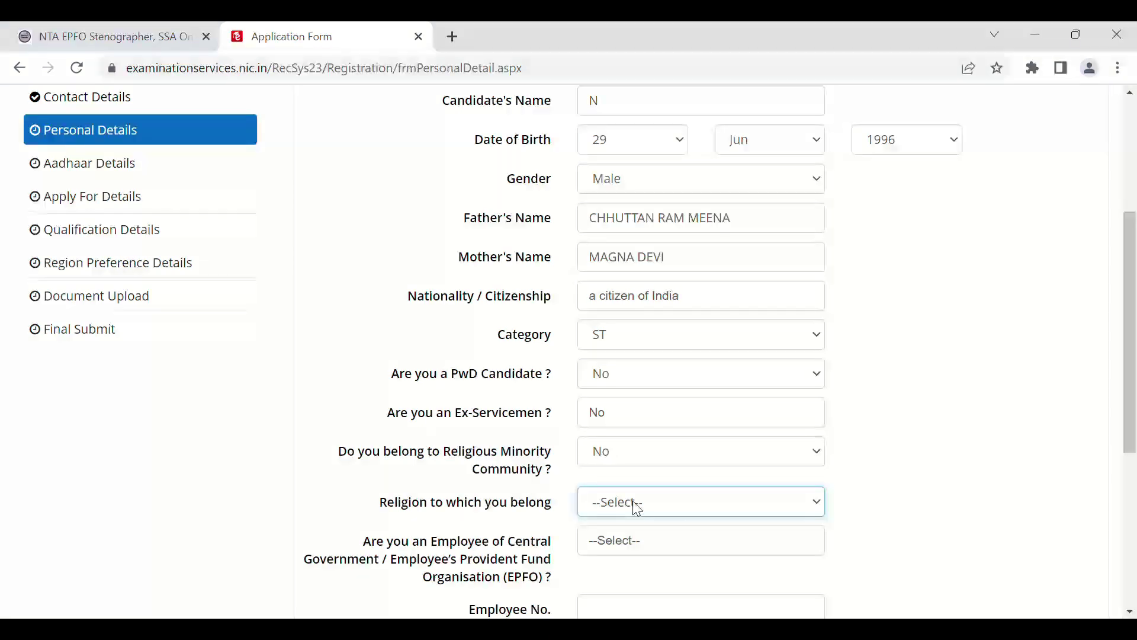
click(648, 353)
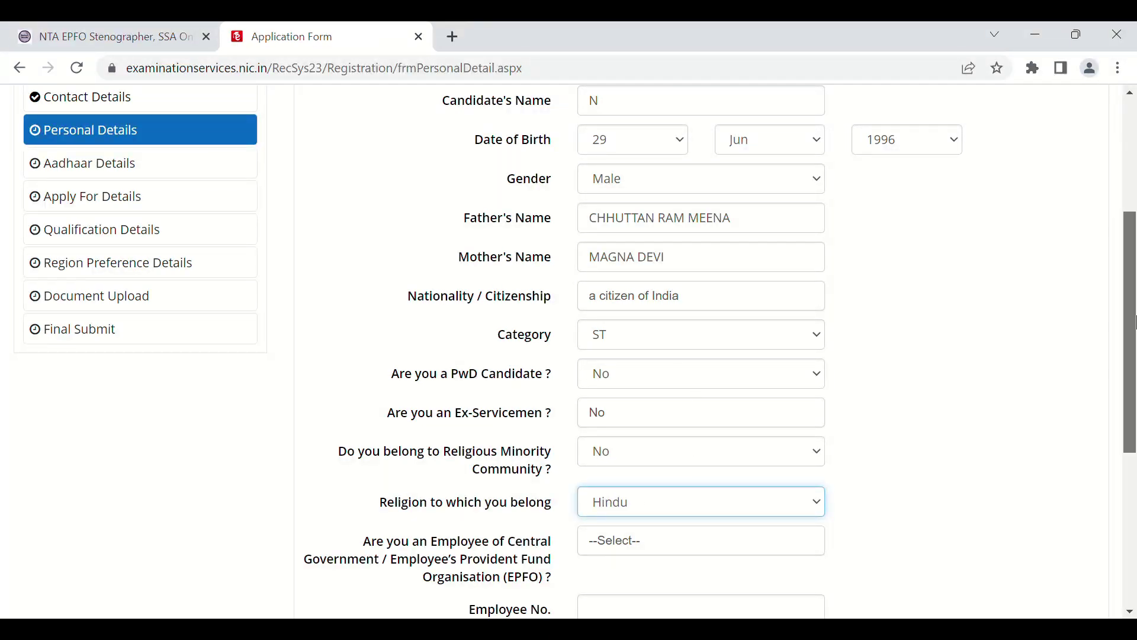
Answer No to being a government or EPFO employee and set marital status Single.
scroll(868, 448, down, 3)
click(645, 369)
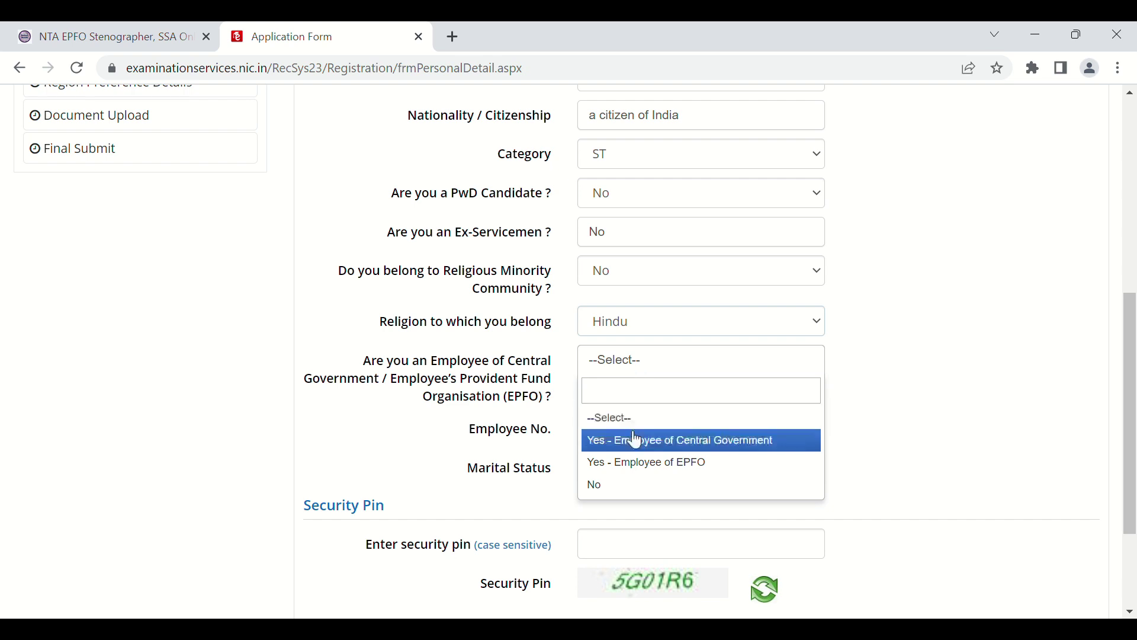
click(628, 486)
click(649, 446)
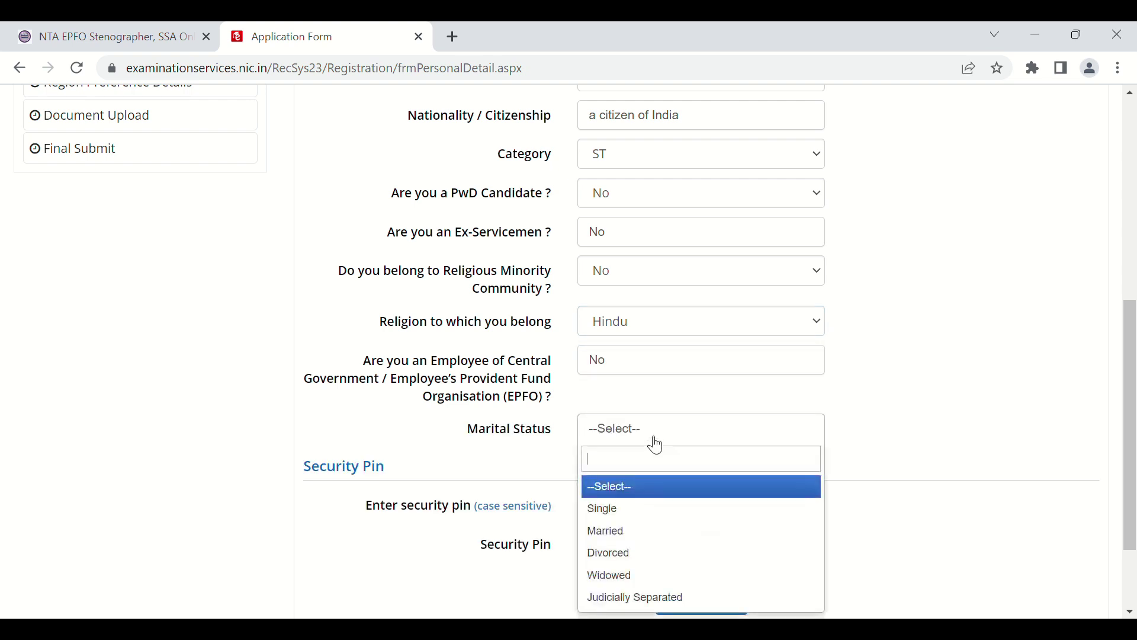
click(642, 511)
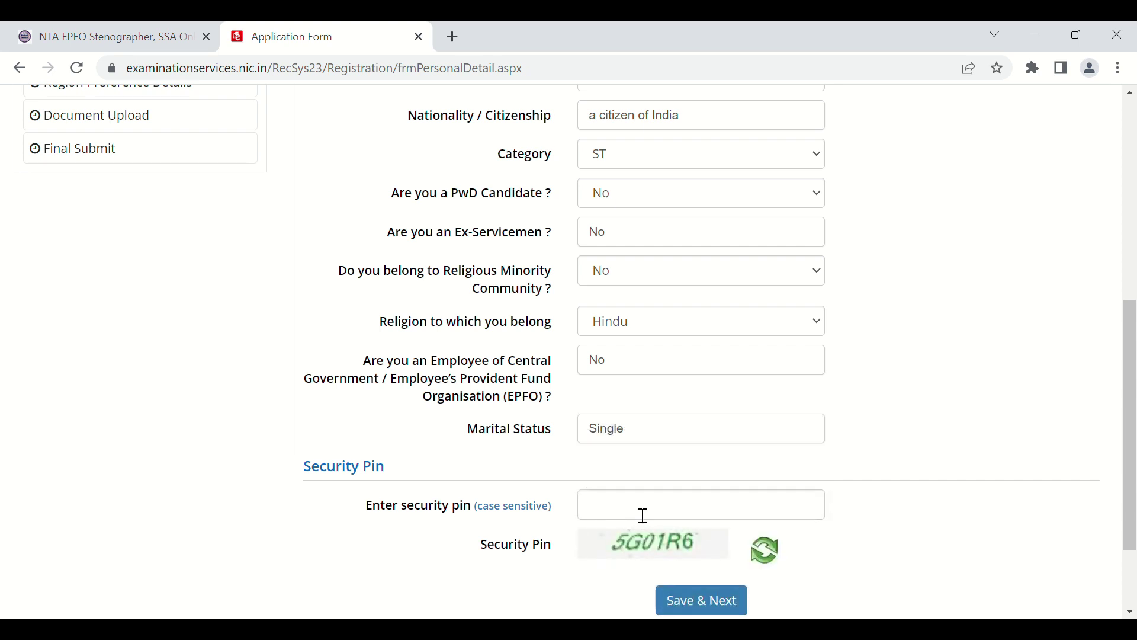
Enter the security pin and save the personal details, confirming the save.
scroll(1134, 409, down, 2)
click(646, 445)
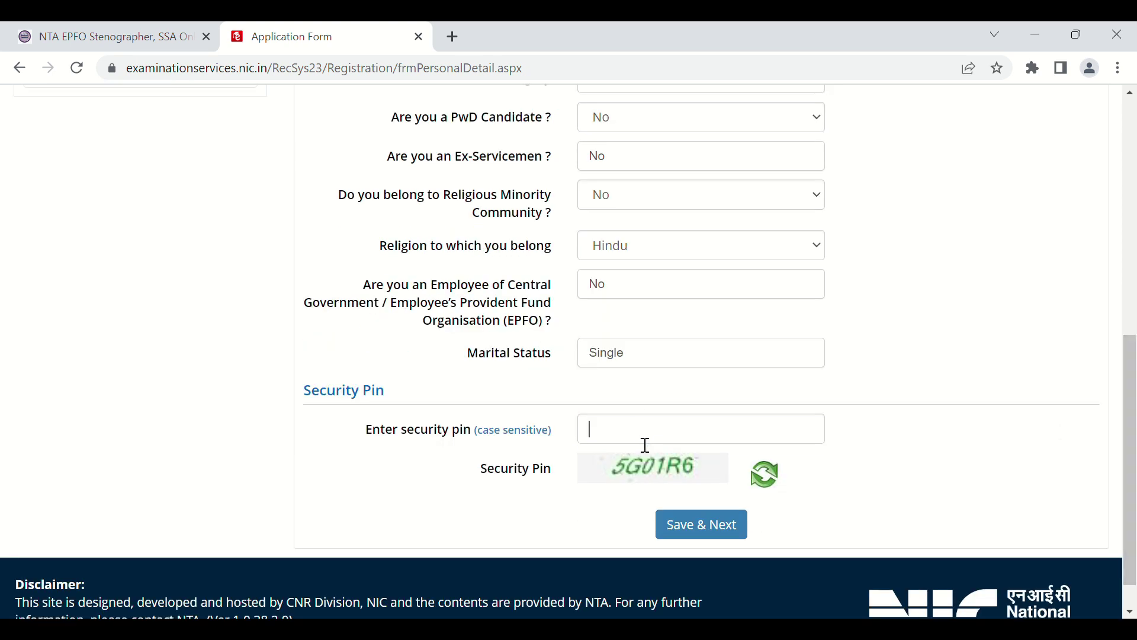
text(5G01)
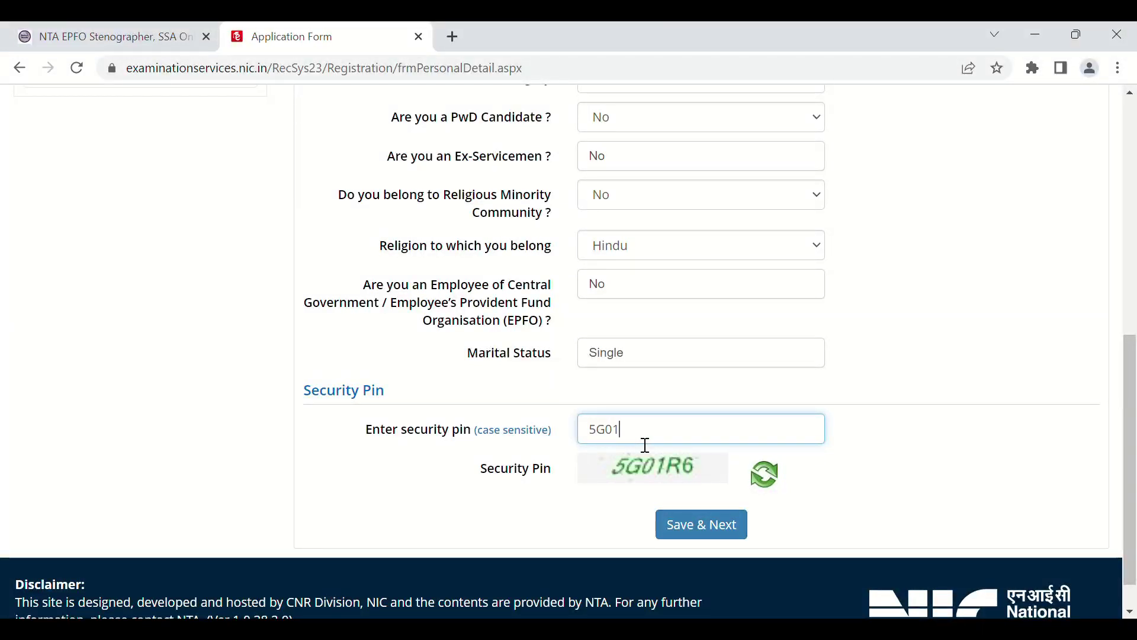
text(R6)
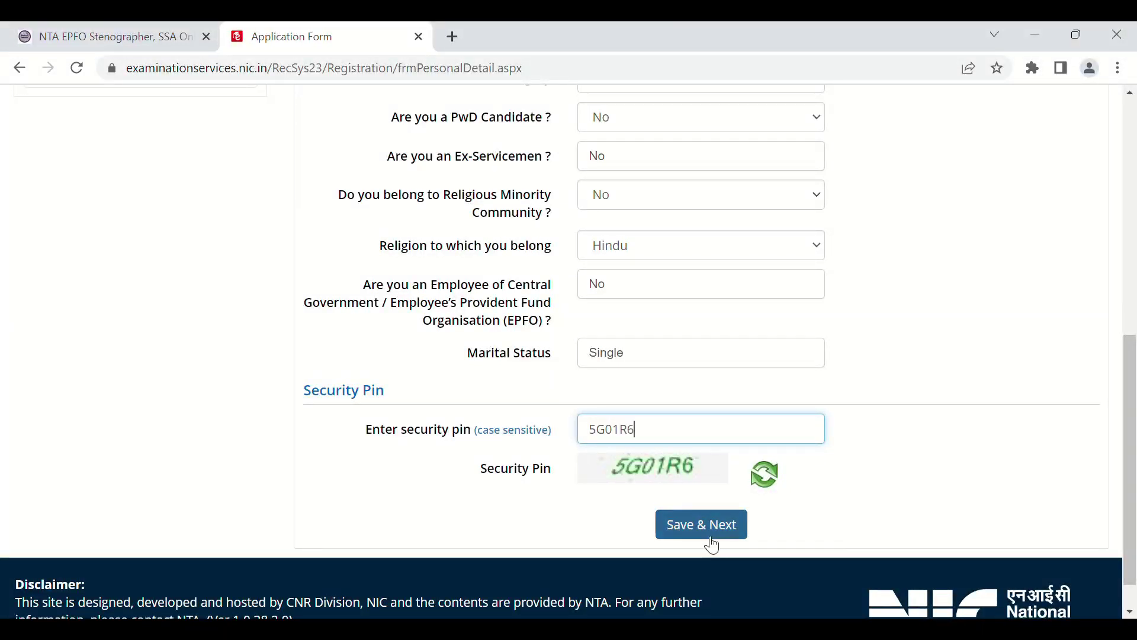
click(699, 531)
click(539, 391)
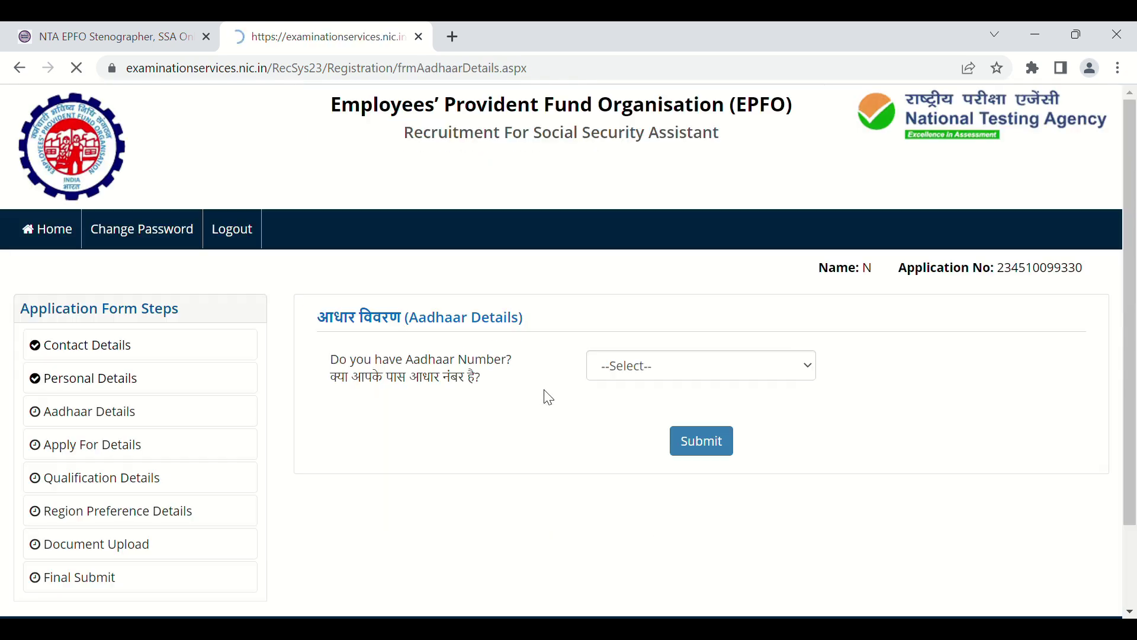
Answer Yes to having an Aadhaar number and confirm that answer.
key(Down)
click(687, 440)
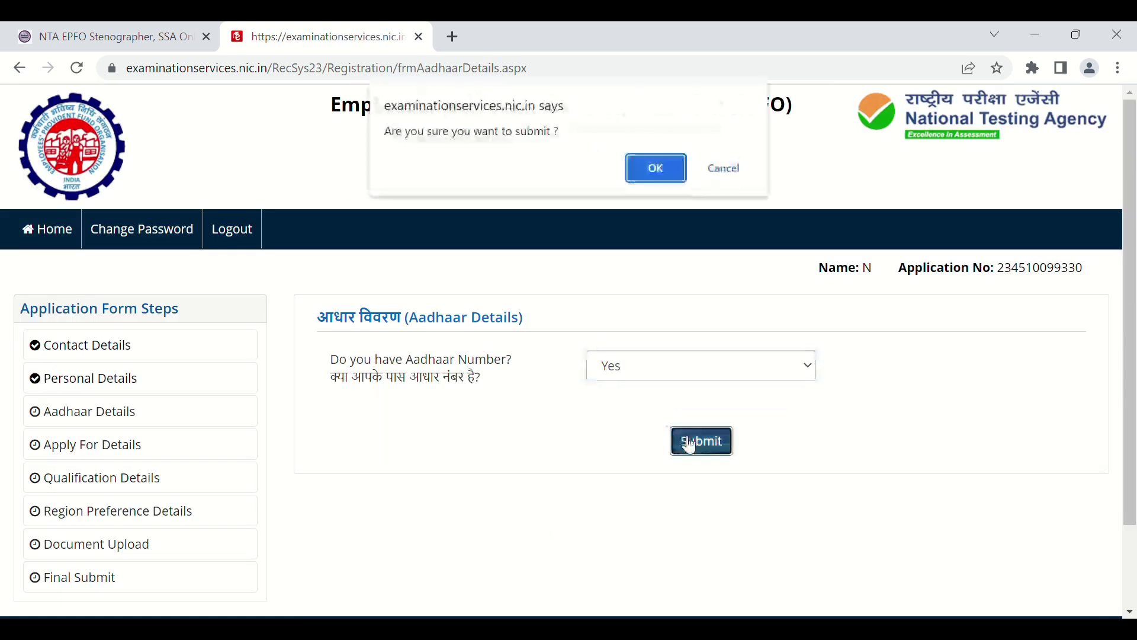
click(671, 176)
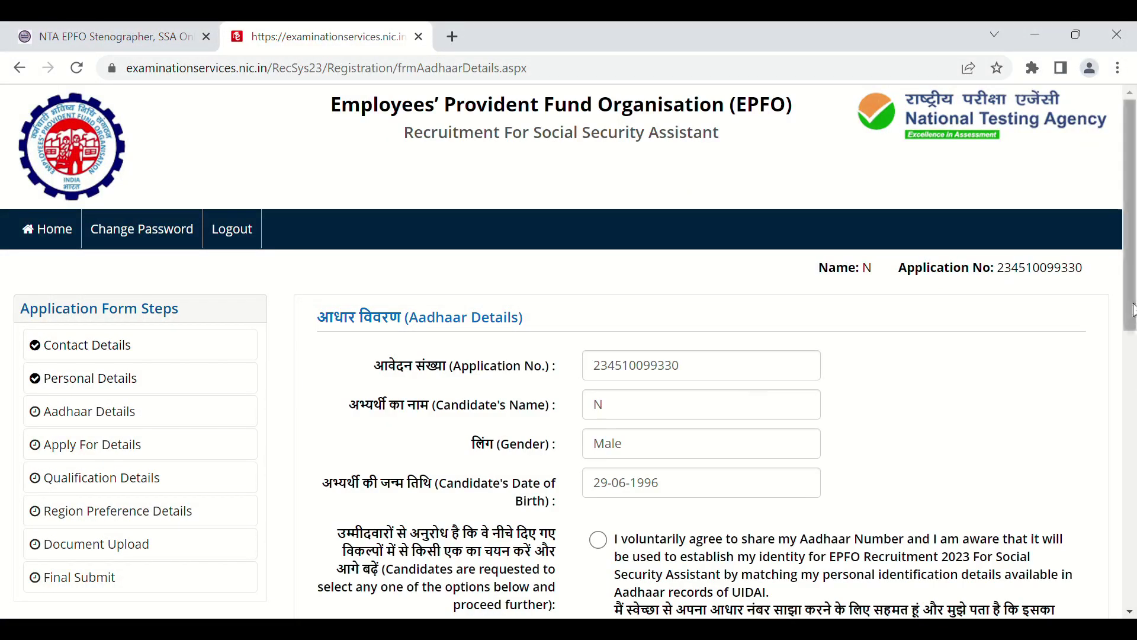
Consent to Aadhaar sharing for identity check, enter the Aadhaar number and accept the declaration.
scroll(1001, 388, down, 5)
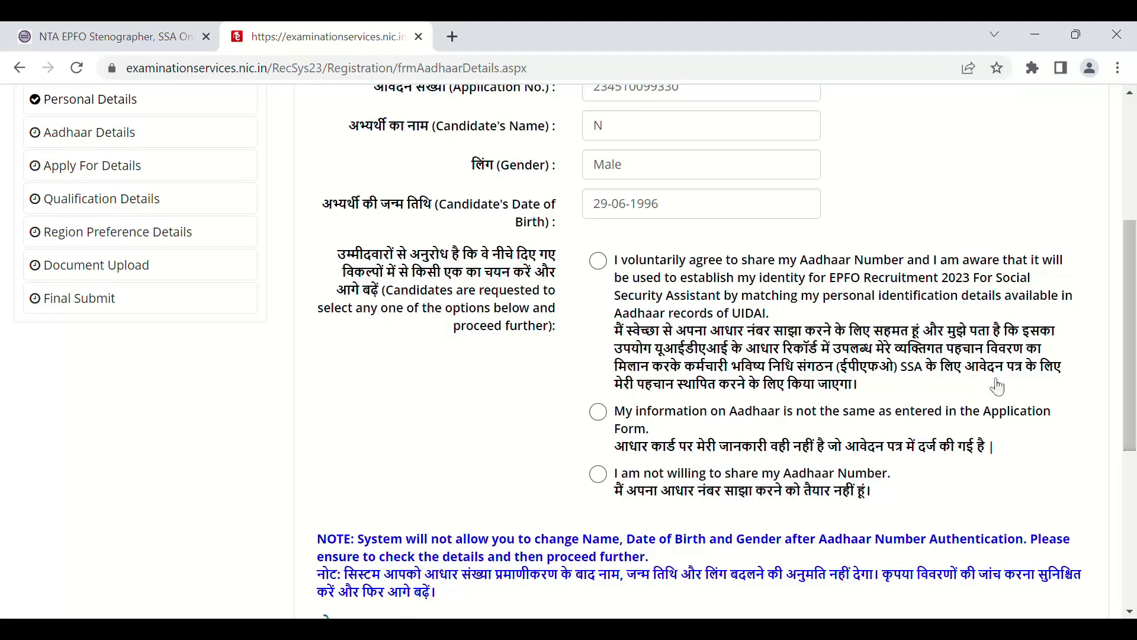
click(598, 261)
scroll(1134, 375, down, 8)
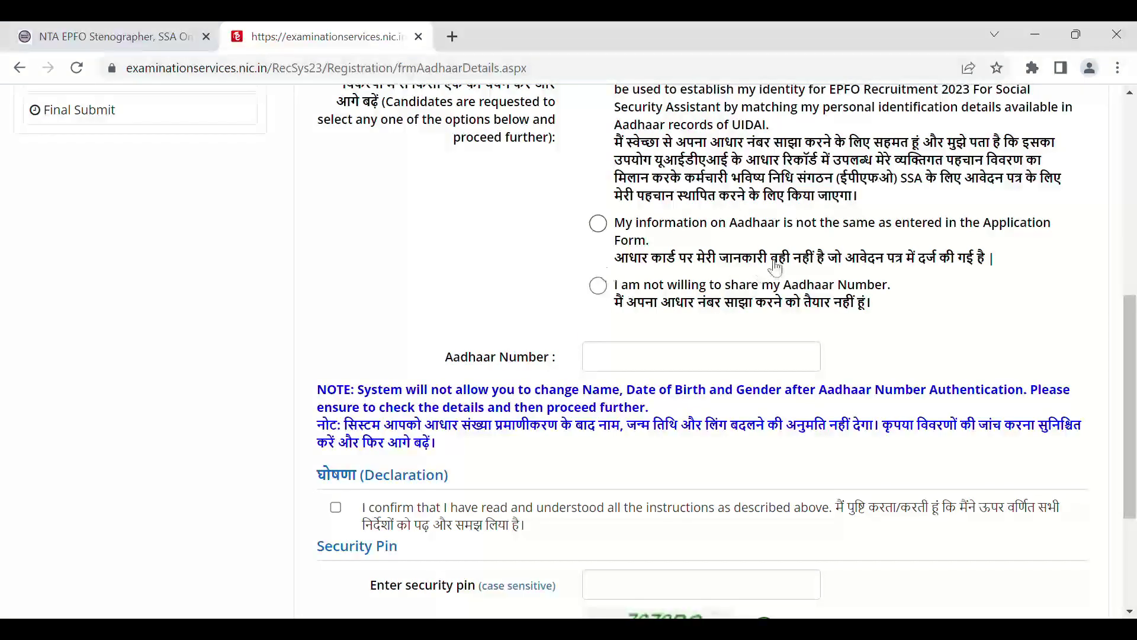
click(622, 356)
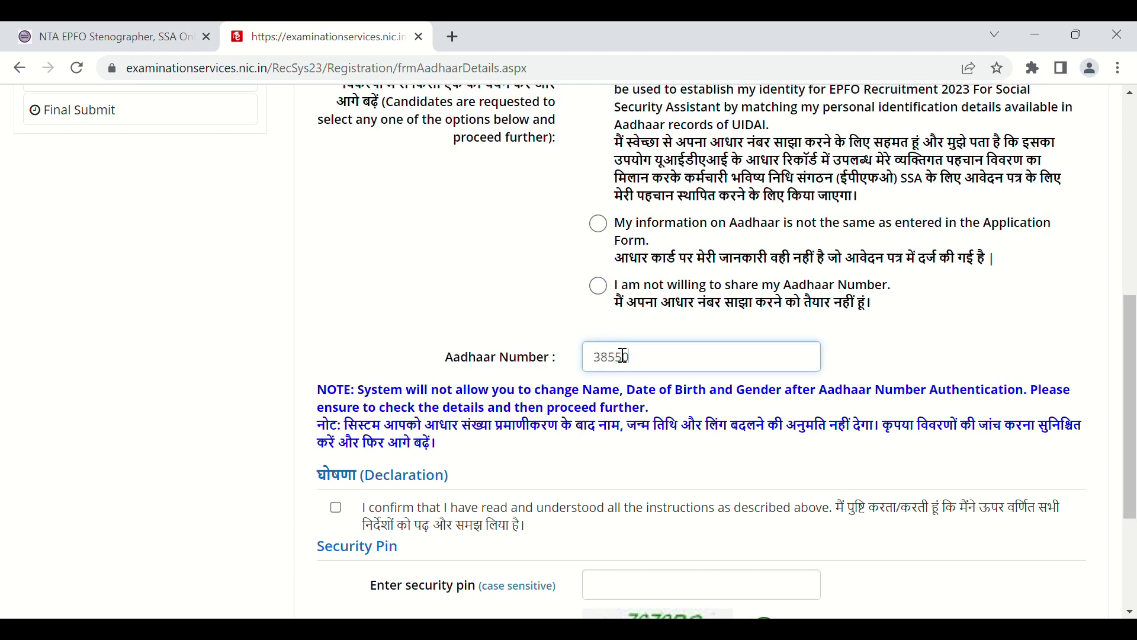
click(336, 507)
Enter the security pin and submit the Aadhaar details, confirming the submission.
scroll(663, 449, down, 3)
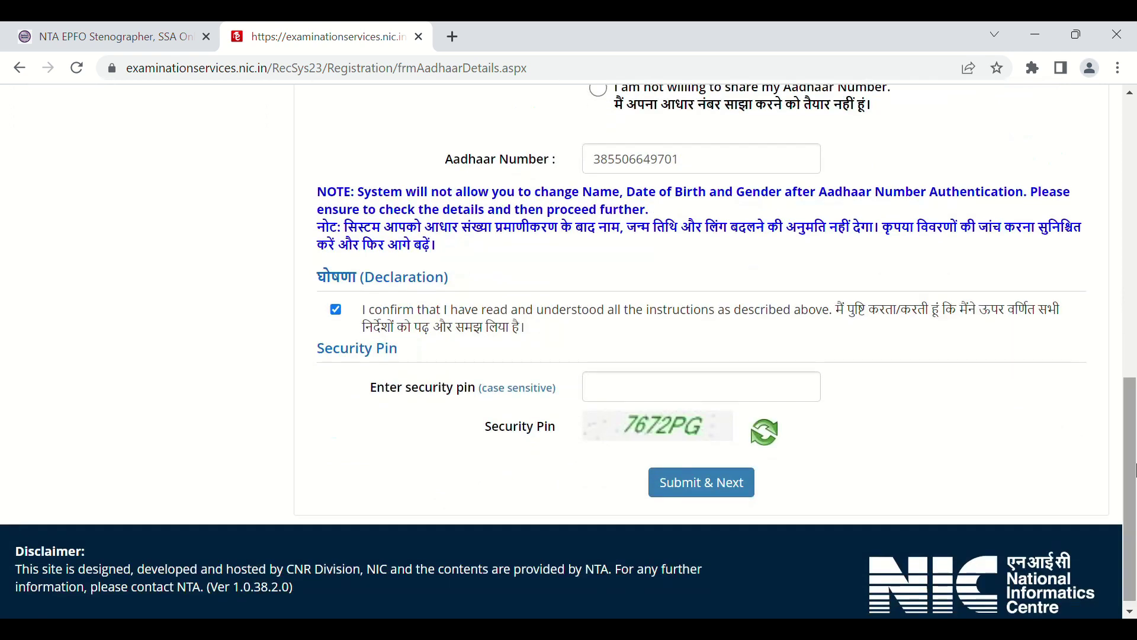
click(703, 393)
text(76)
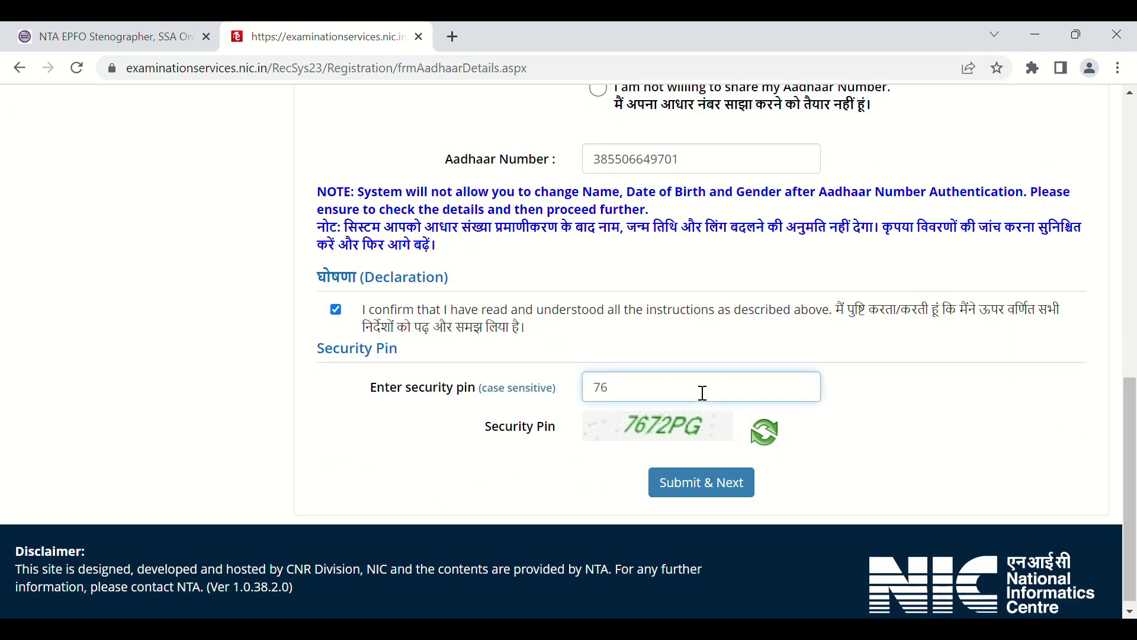
text(72PG)
click(694, 497)
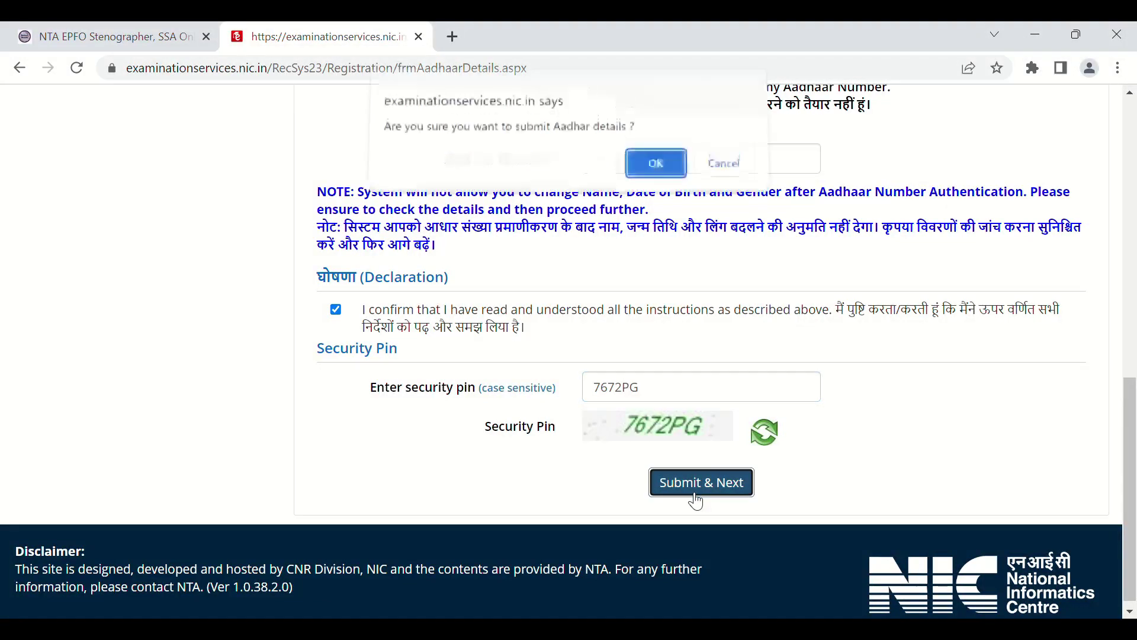
click(658, 171)
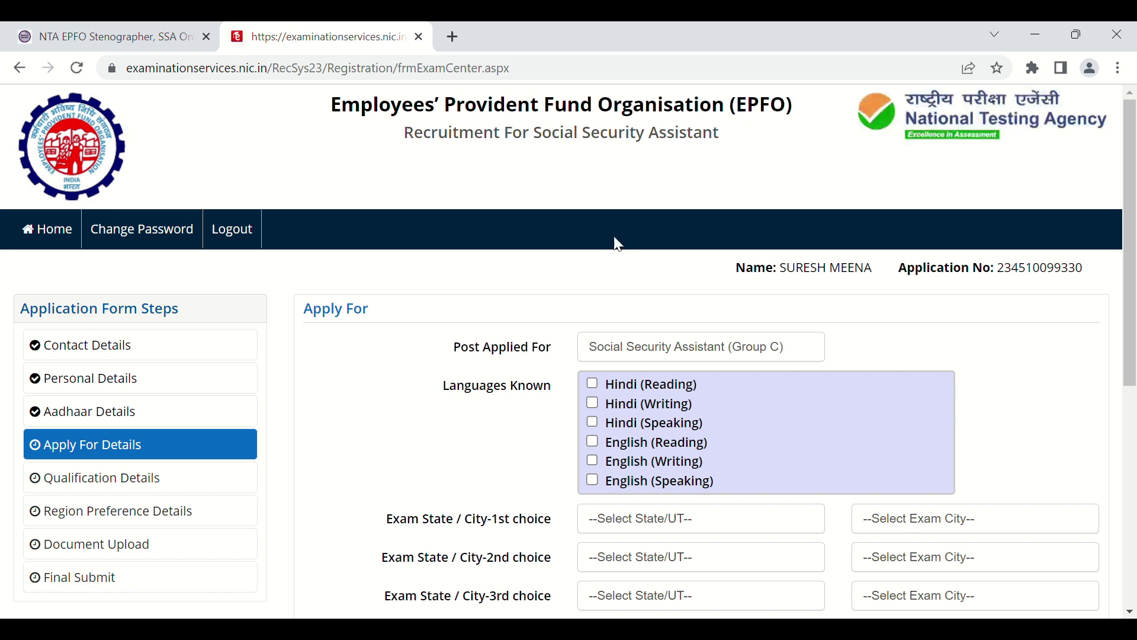
Tick Hindi writing and speaking plus English reading, writing and speaking as known languages.
click(592, 403)
click(593, 422)
click(593, 442)
click(593, 461)
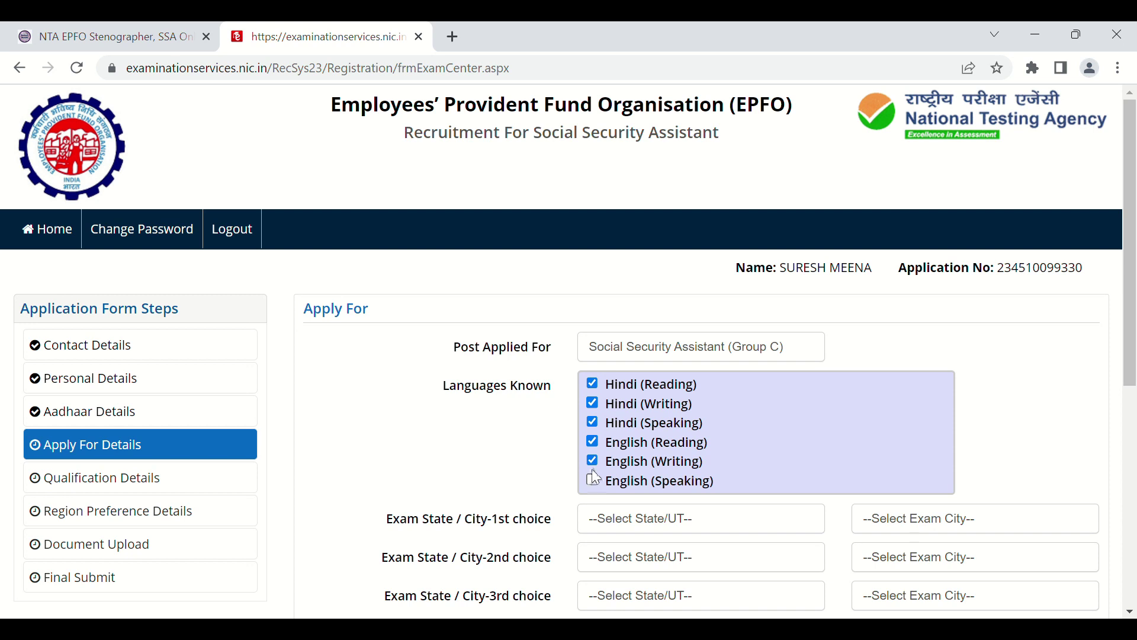
click(592, 480)
scroll(998, 414, down, 3)
Set the 1st exam choice to RAJASTHAN state, JAIPUR city.
click(745, 299)
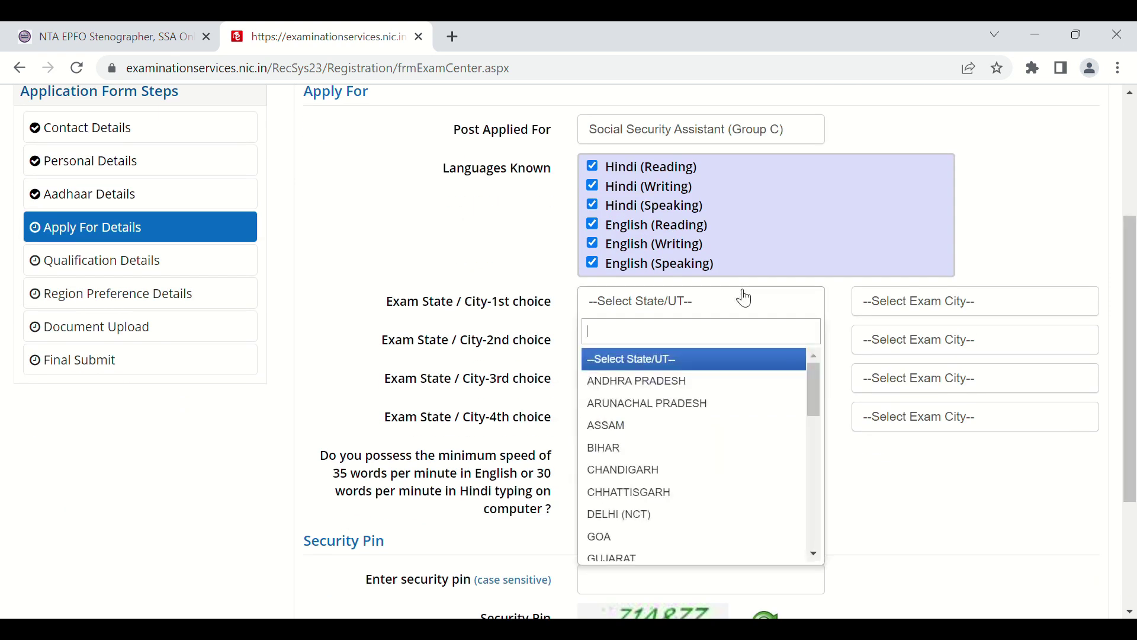
text(RAJA)
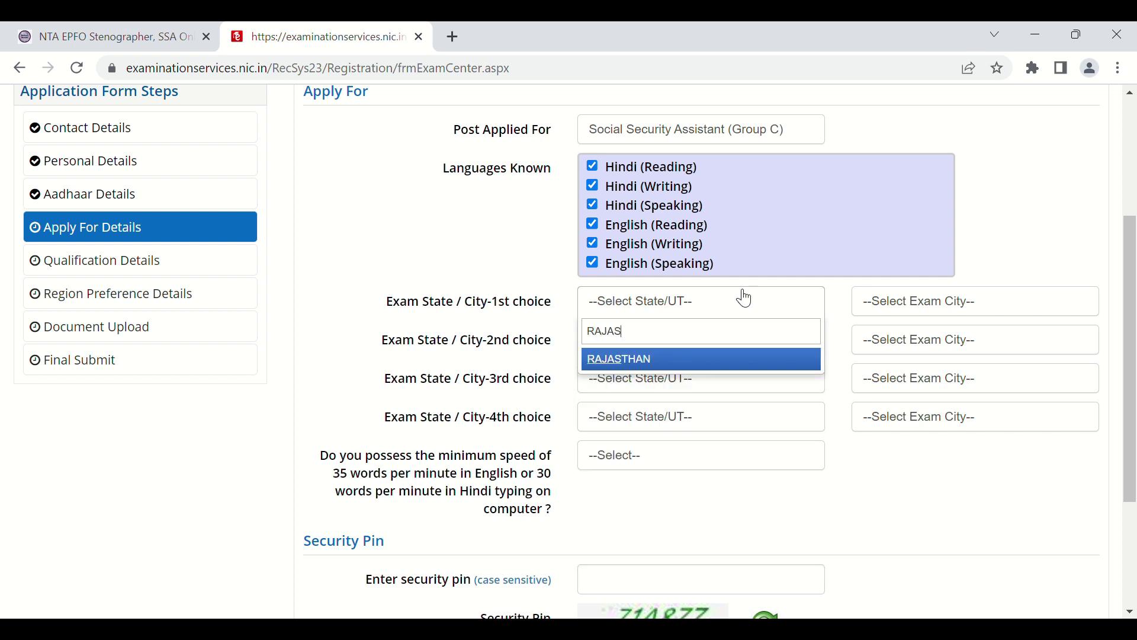
text(S)
key(Return)
click(903, 303)
click(898, 386)
click(709, 300)
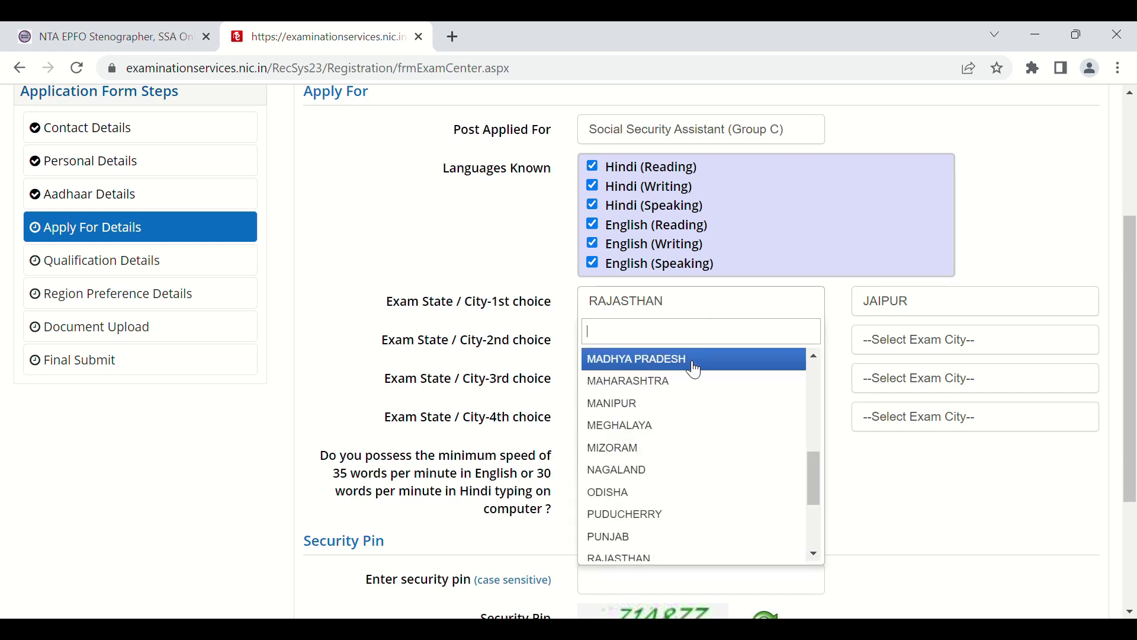
click(850, 318)
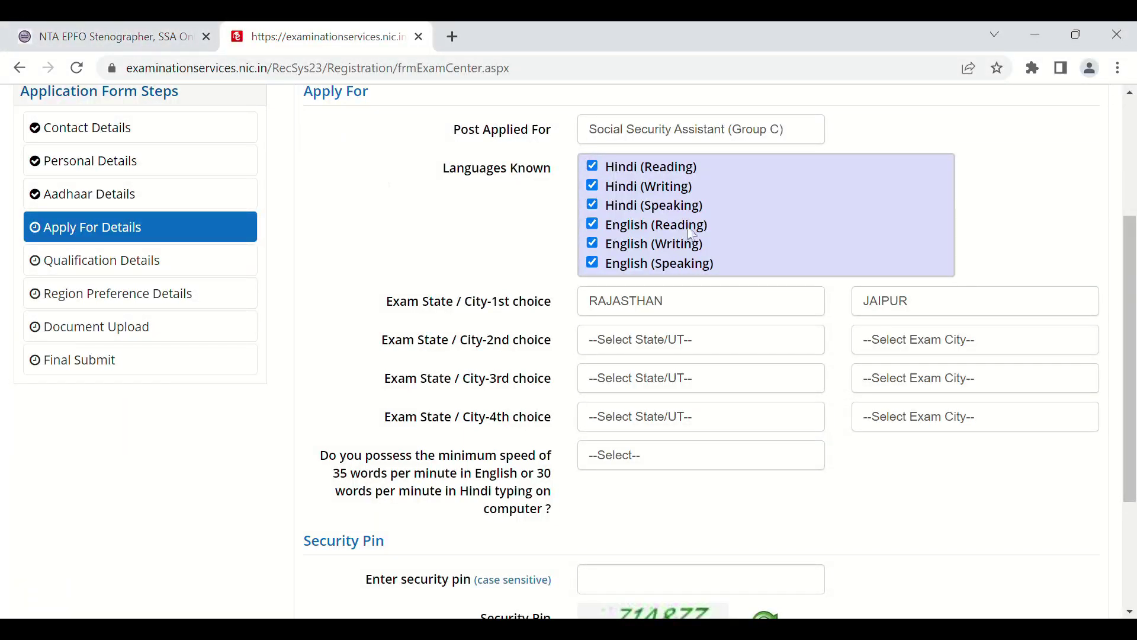
click(891, 301)
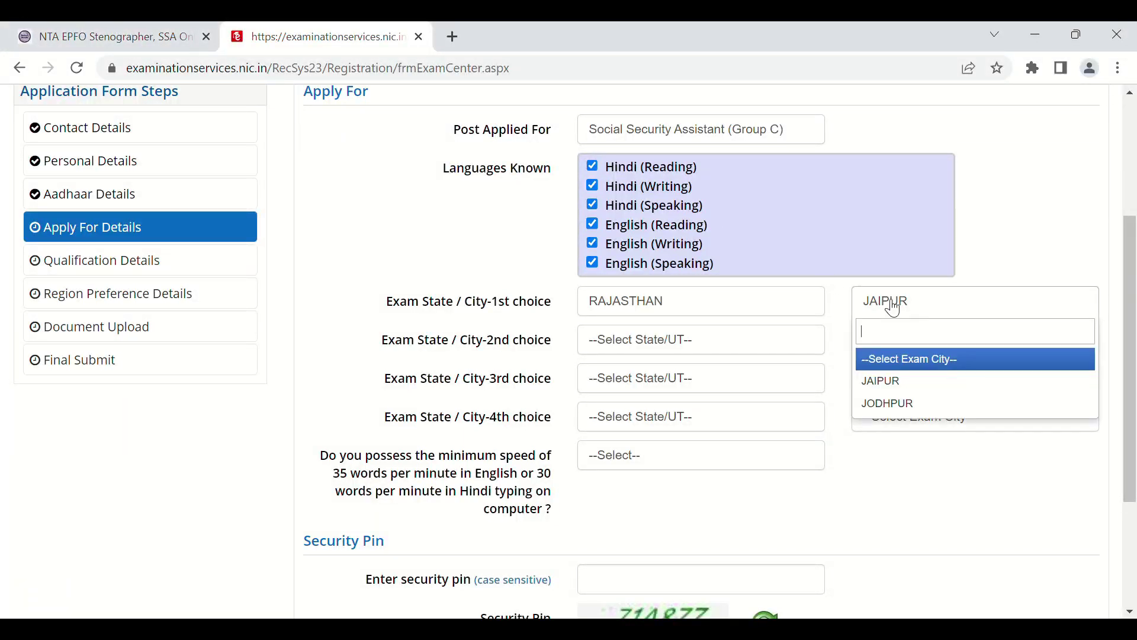
click(910, 391)
Set the 2nd choice to RAJASTHAN/JODHPUR and the 3rd to DELHI (NCT)/DELHI/NEW DELHI.
click(778, 343)
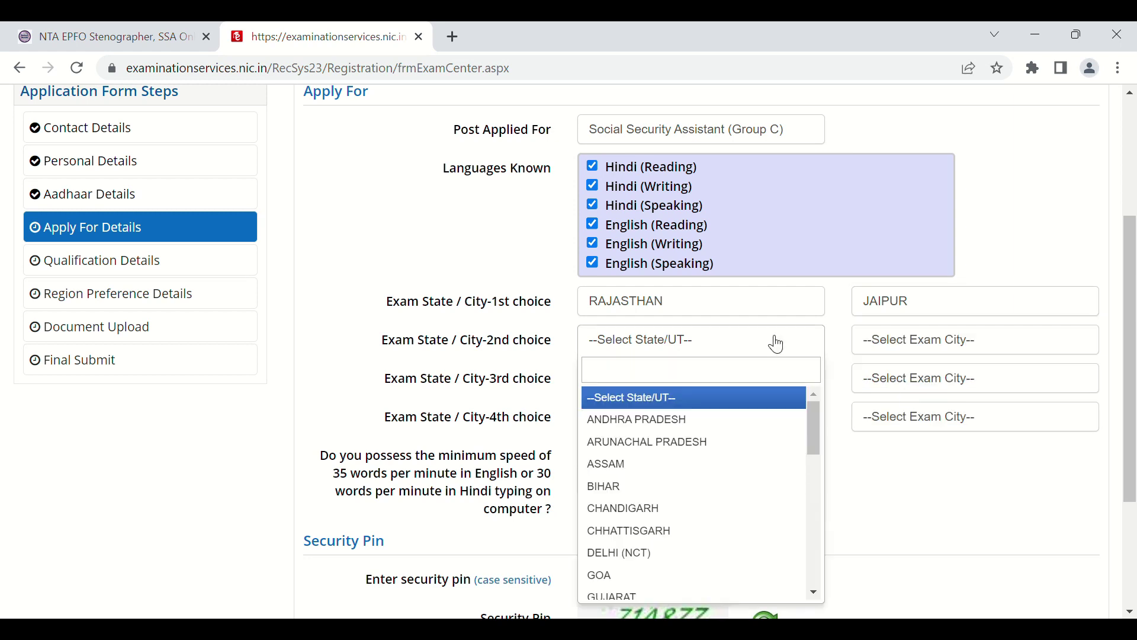
text(RAJ)
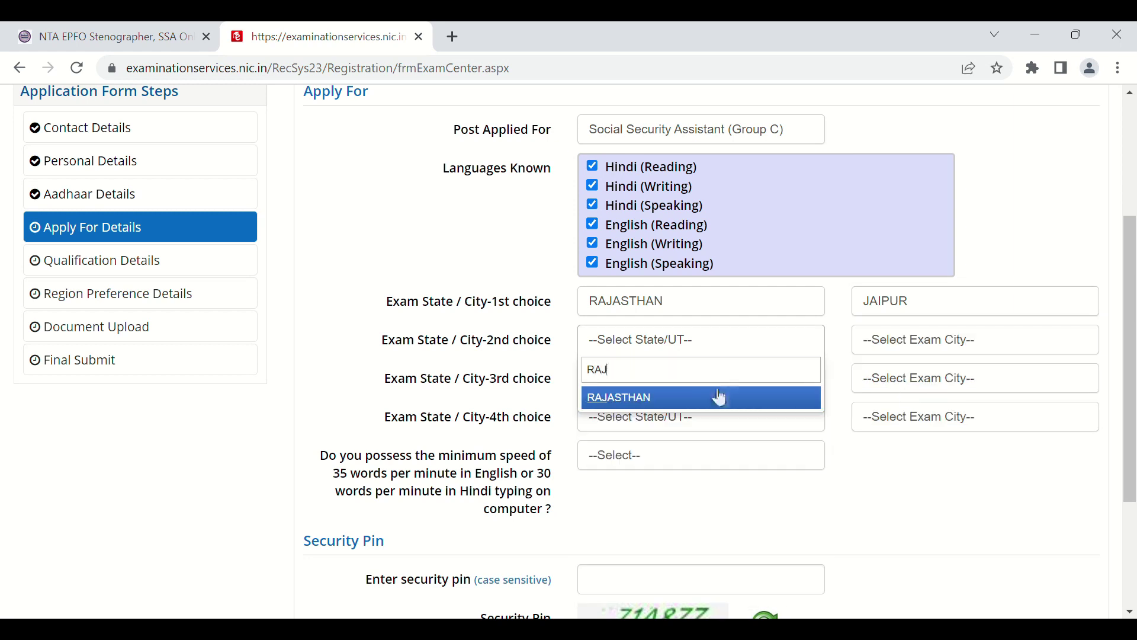
click(719, 396)
click(910, 349)
click(892, 443)
click(722, 382)
text(DELHI)
key(Return)
click(872, 388)
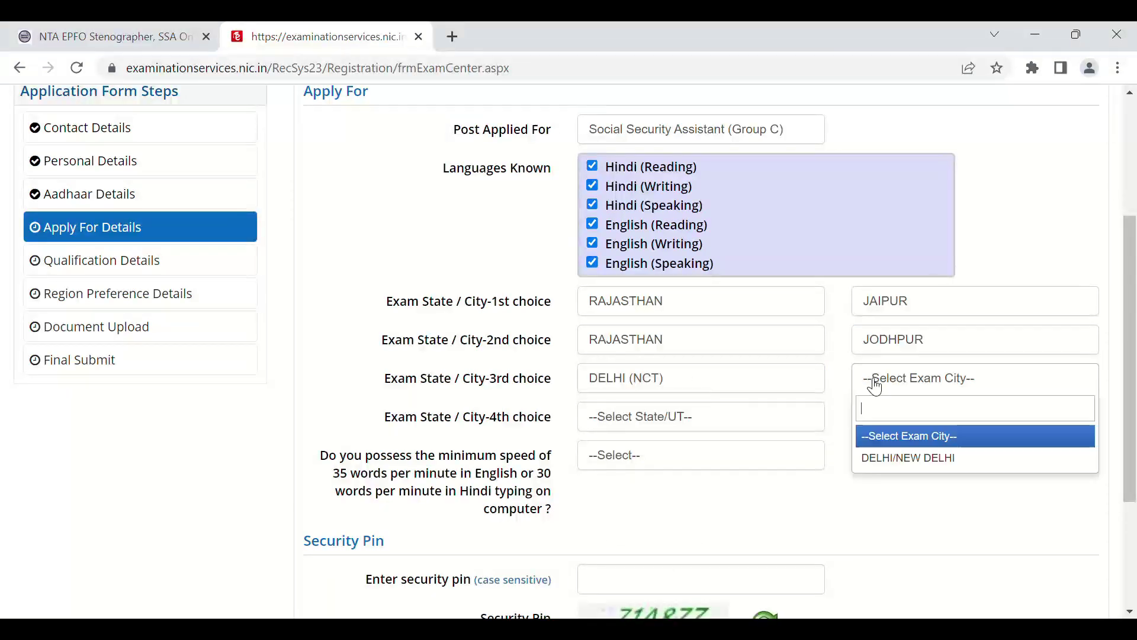
click(900, 458)
Set the 4th exam choice to PUNJAB state, LUDHIANA city.
click(777, 424)
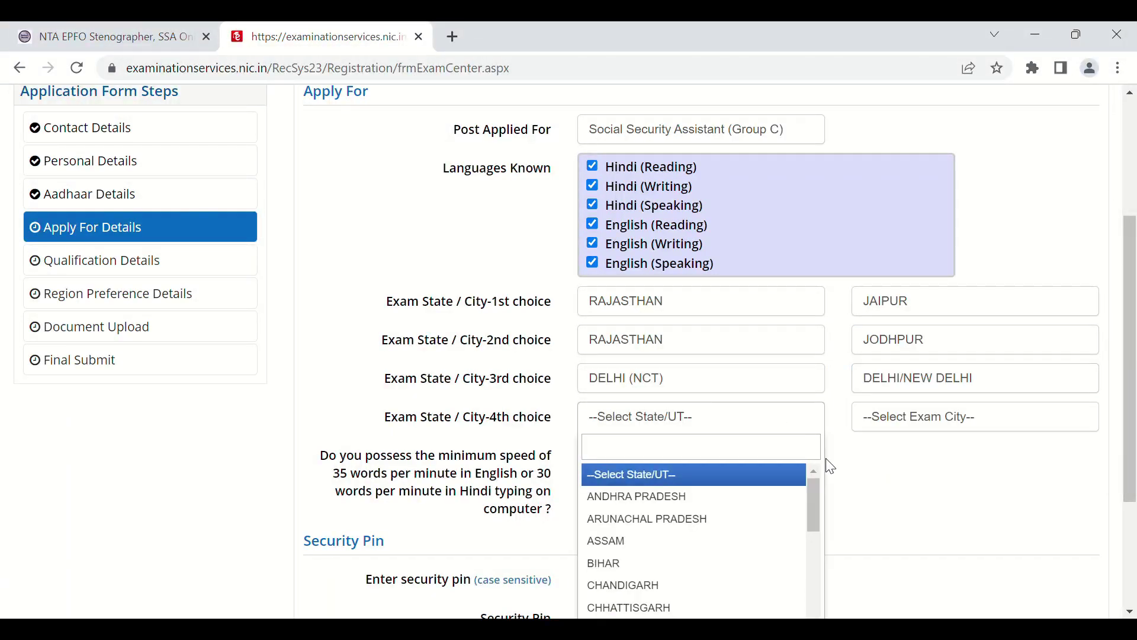
text(UP)
key(BackSpace)
key(Down)
key(Down)
key(Down)
key(Down)
key(Down)
key(Down)
key(Down)
key(Up)
key(Up)
key(Up)
key(Up)
key(Up)
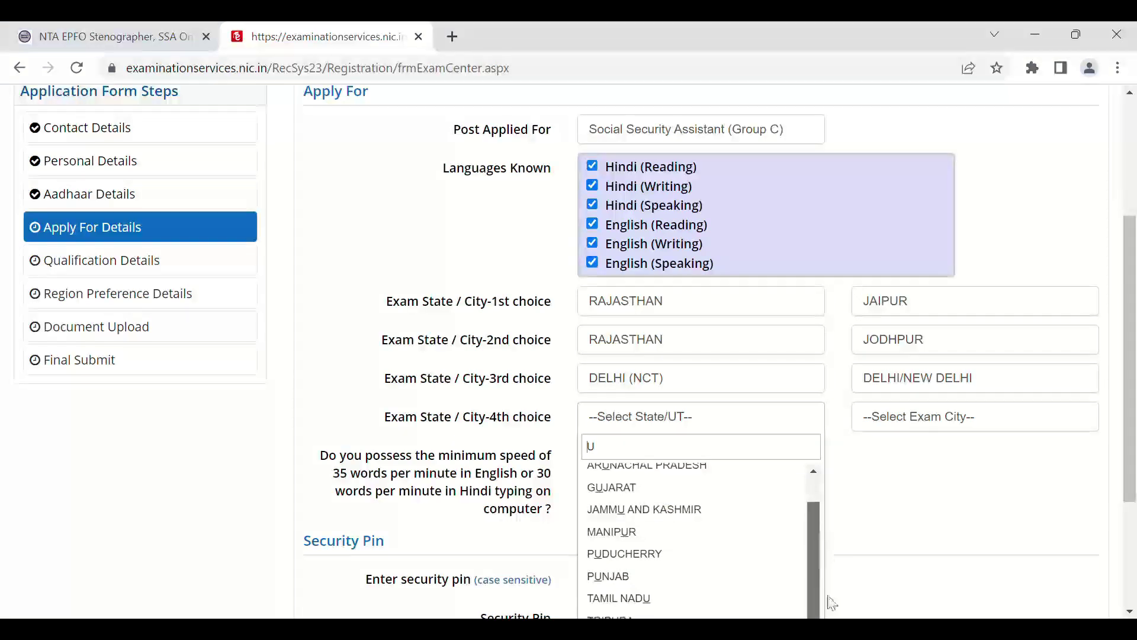
drag(816, 599, 815, 468)
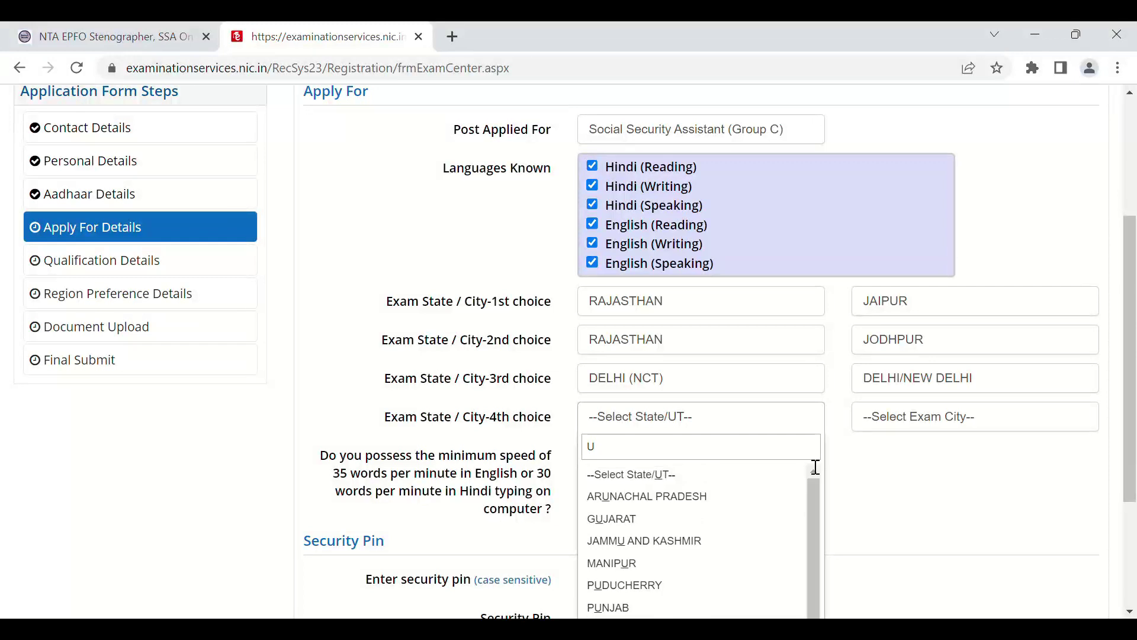
click(651, 607)
click(939, 418)
click(911, 519)
Answer Yes for typing speed, enter the security pin, and save the Apply For details.
click(705, 459)
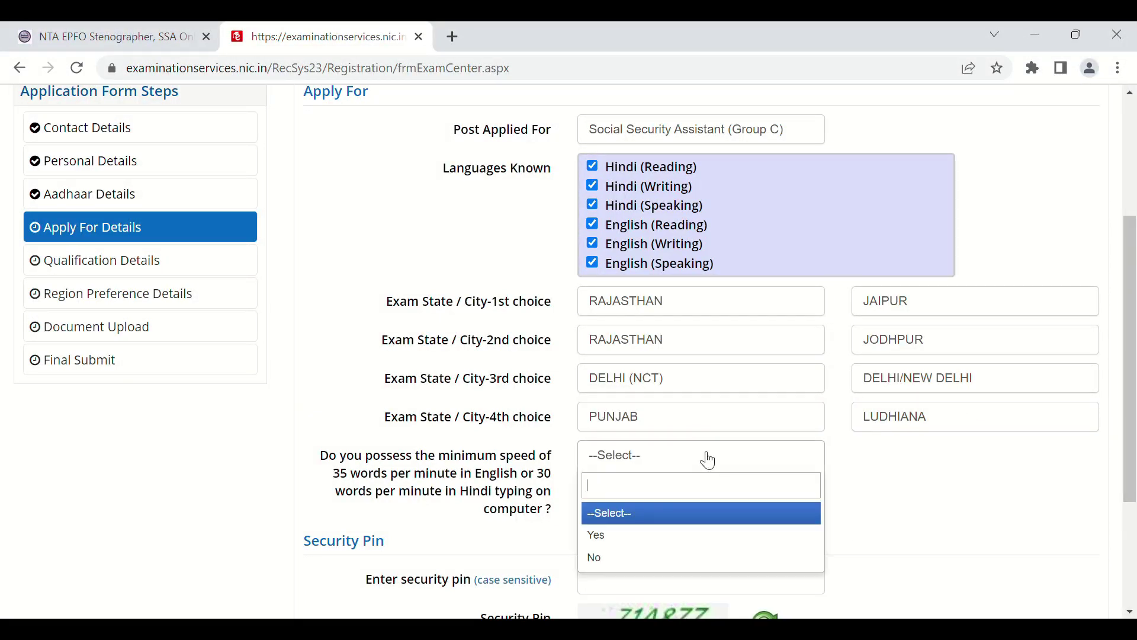
click(675, 532)
scroll(1135, 486, down, 3)
click(652, 411)
text(71A877)
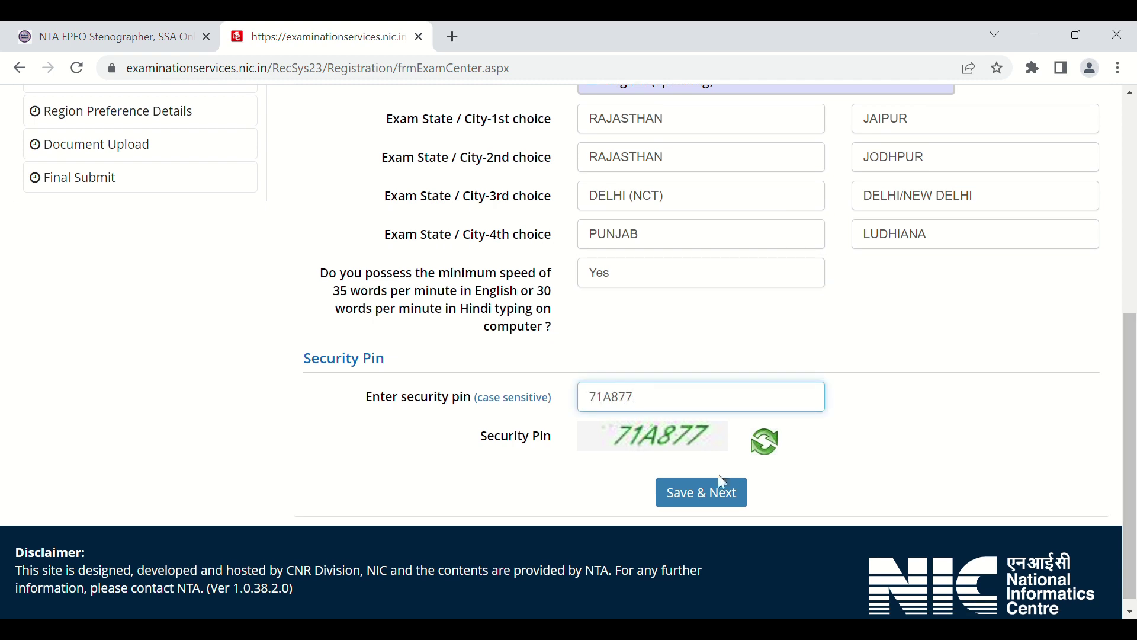
click(718, 489)
click(536, 387)
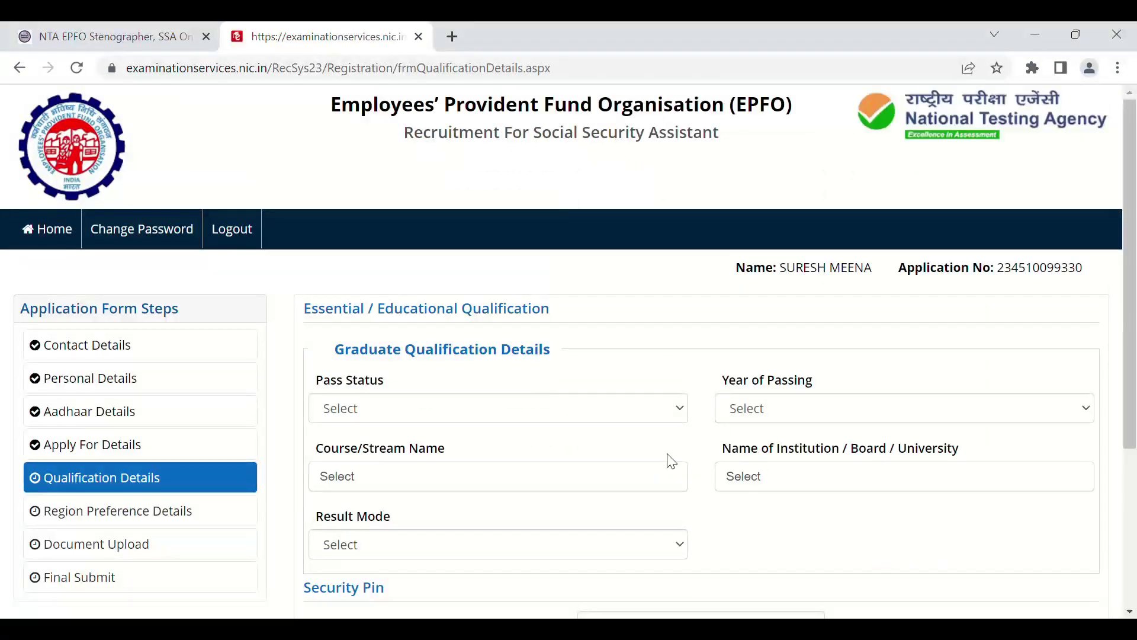
Set the graduation pass status to Passed with an initial passing year of 2020.
click(494, 408)
click(468, 450)
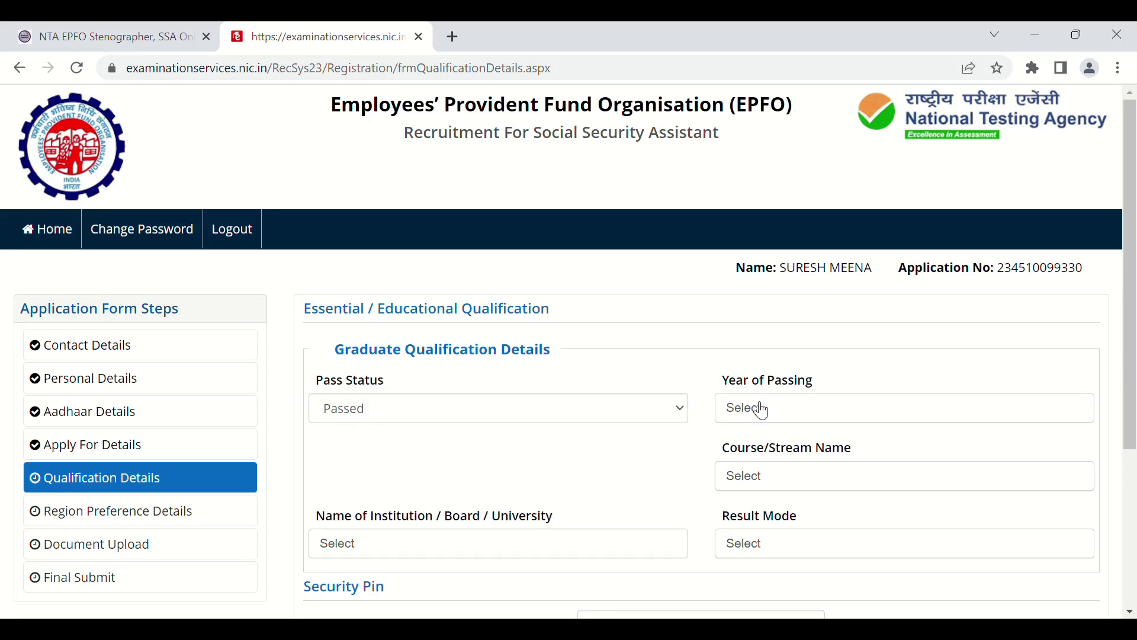
click(787, 408)
click(805, 532)
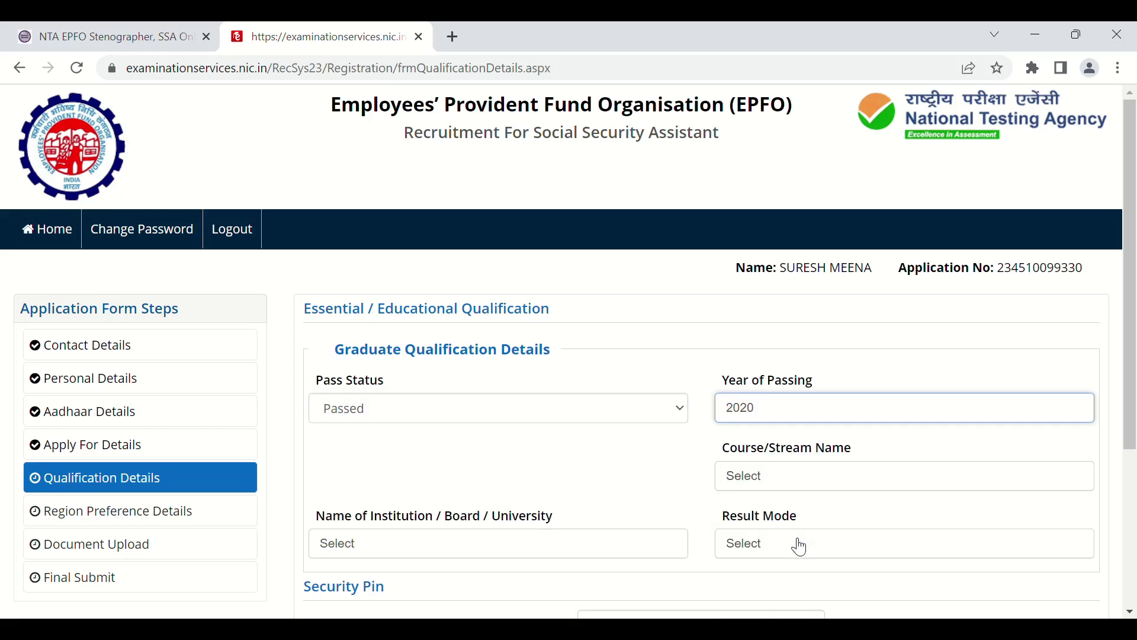
Choose University of Rajasthan as the graduation institution.
click(586, 544)
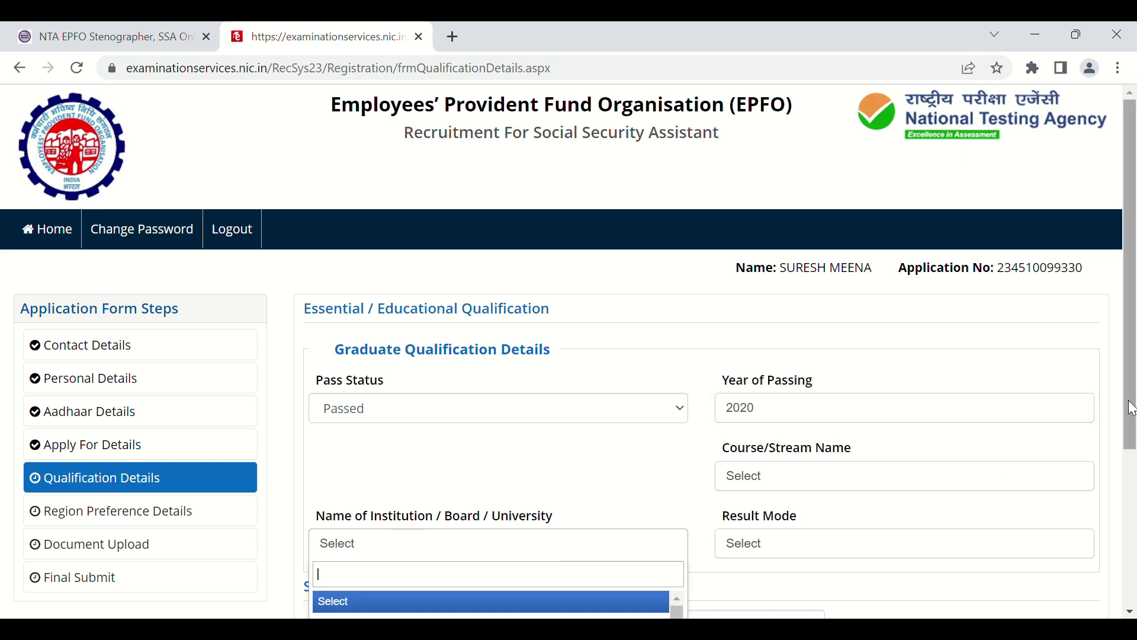
scroll(1133, 450, down, 4)
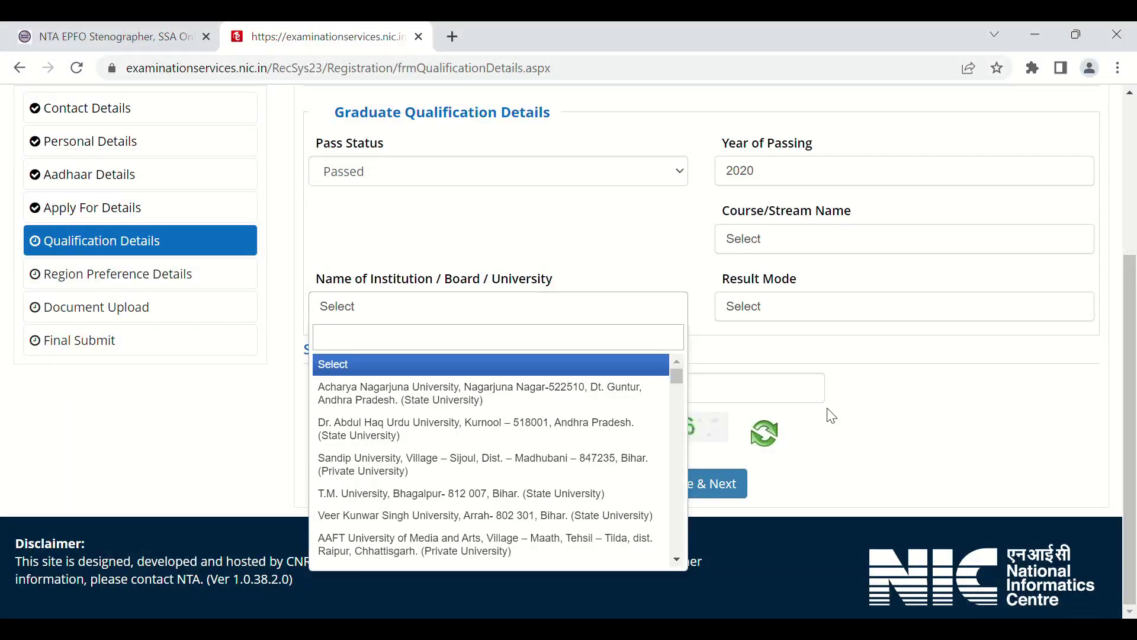
text(RAJASTHAN)
key(Down)
key(Down)
key(Down)
key(Down)
key(Down)
key(Down)
key(Down)
key(Down)
key(Down)
key(Down)
key(Down)
key(Down)
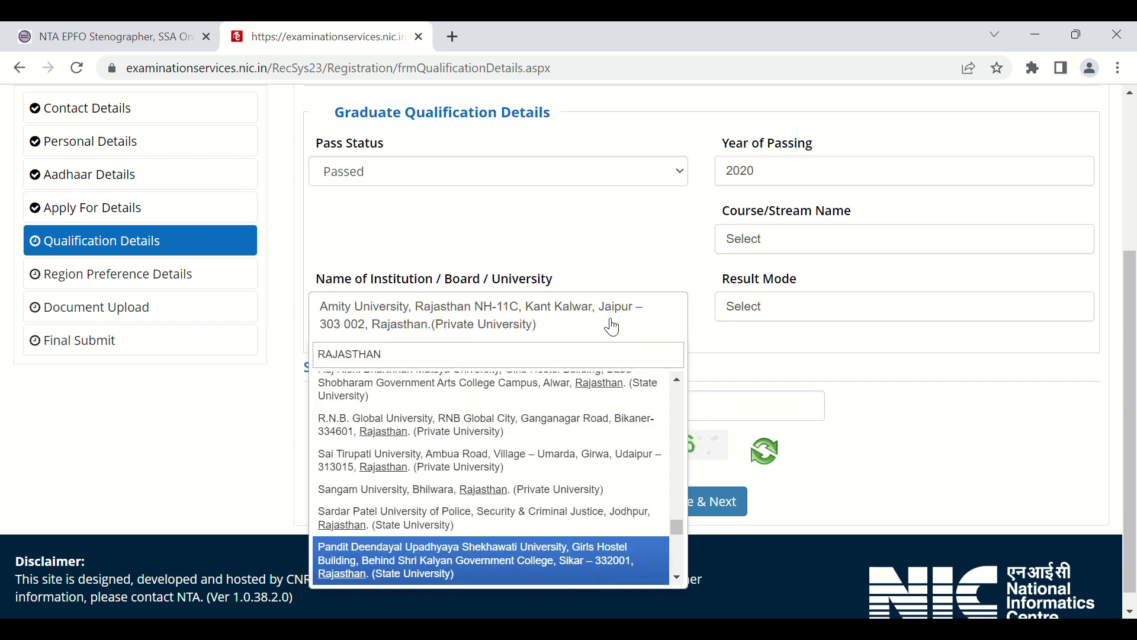
key(Down)
key(Down)
key(Down)
key(Down)
key(Down)
key(Down)
key(Down)
key(Down)
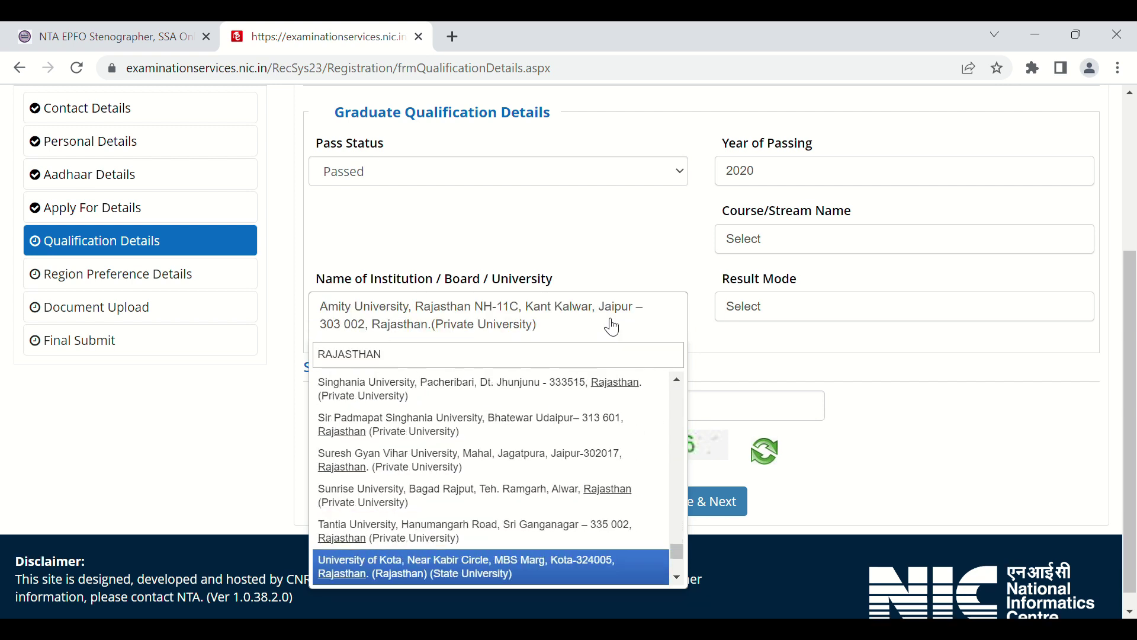
key(Down)
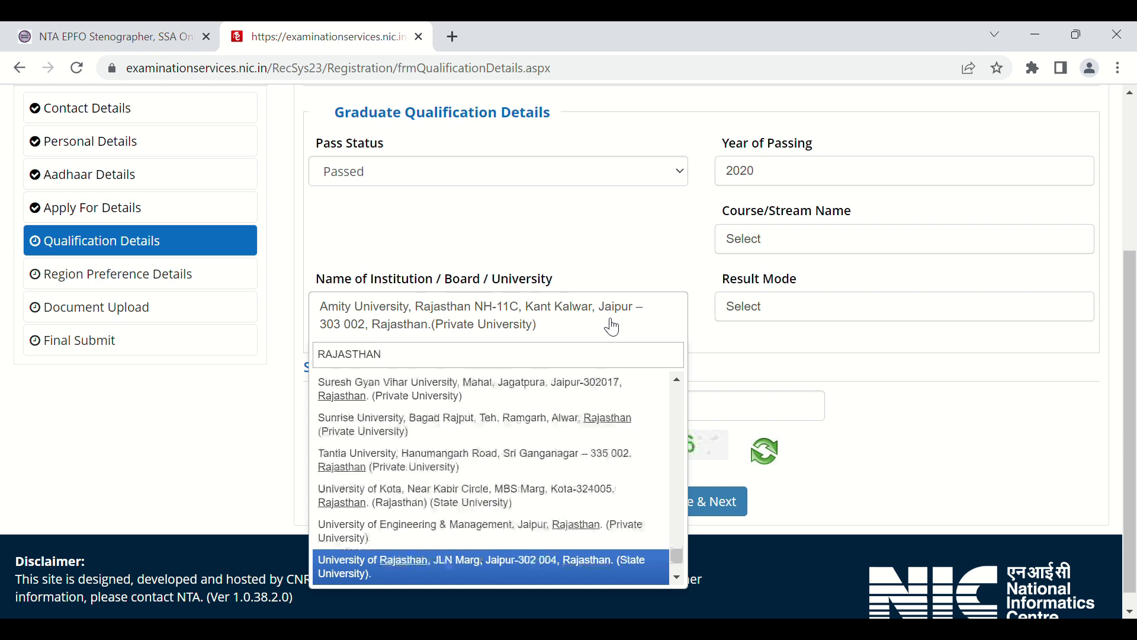
key(Down)
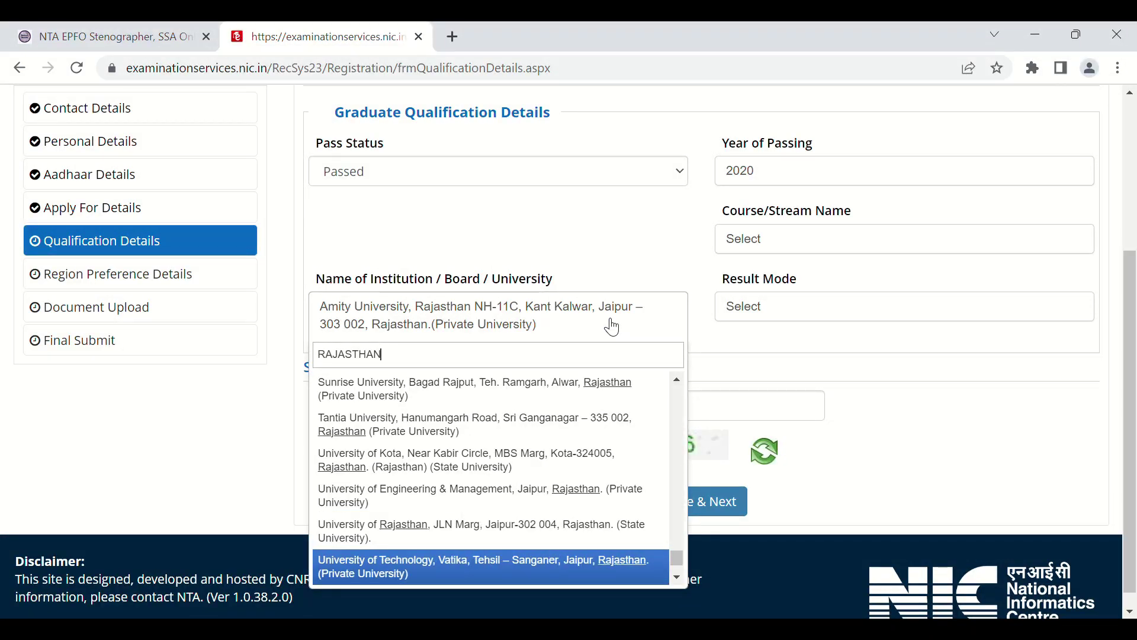
key(Up)
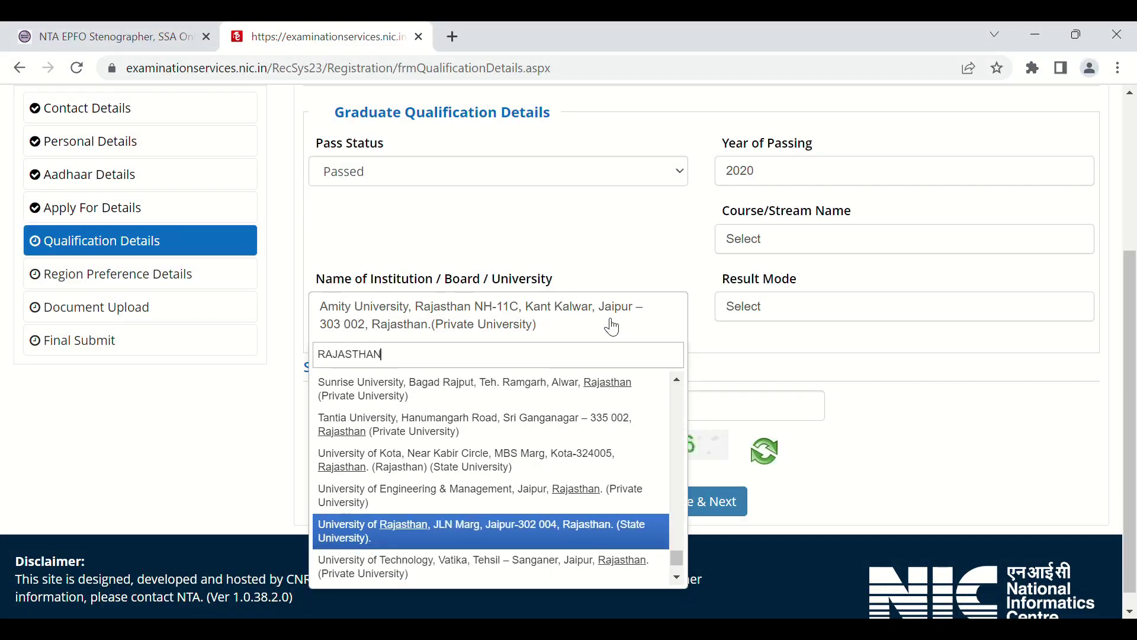
key(Return)
Change the passing year to 2018 and select Bachelor of Arts (BA) as the course.
click(776, 172)
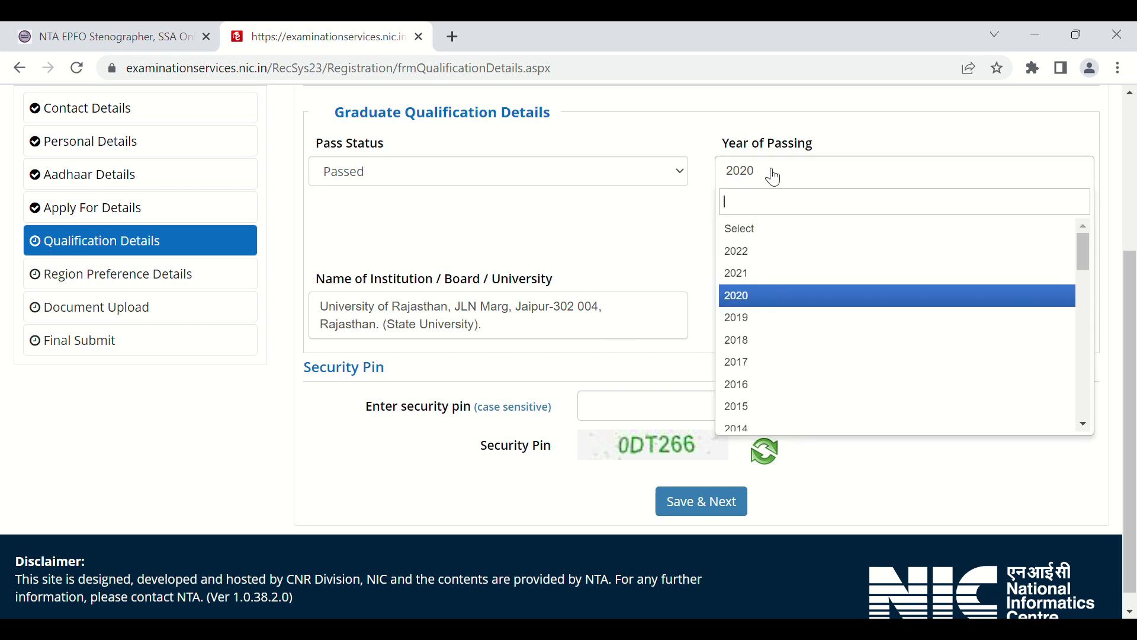
key(Up)
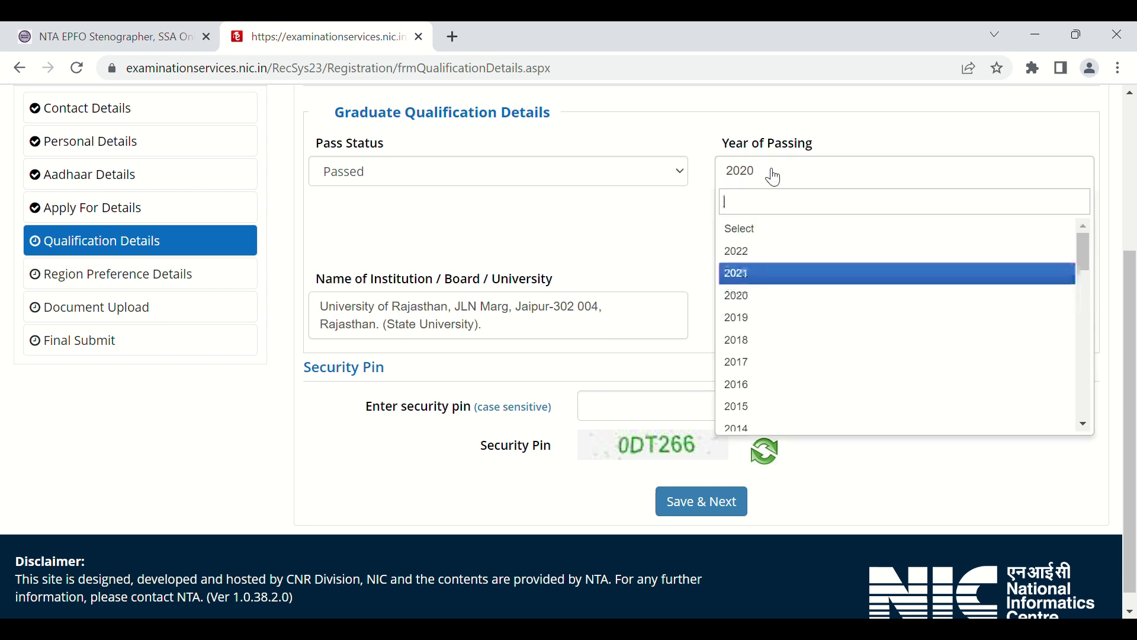
key(Down)
key(Down)
key(Down)
key(Return)
click(768, 237)
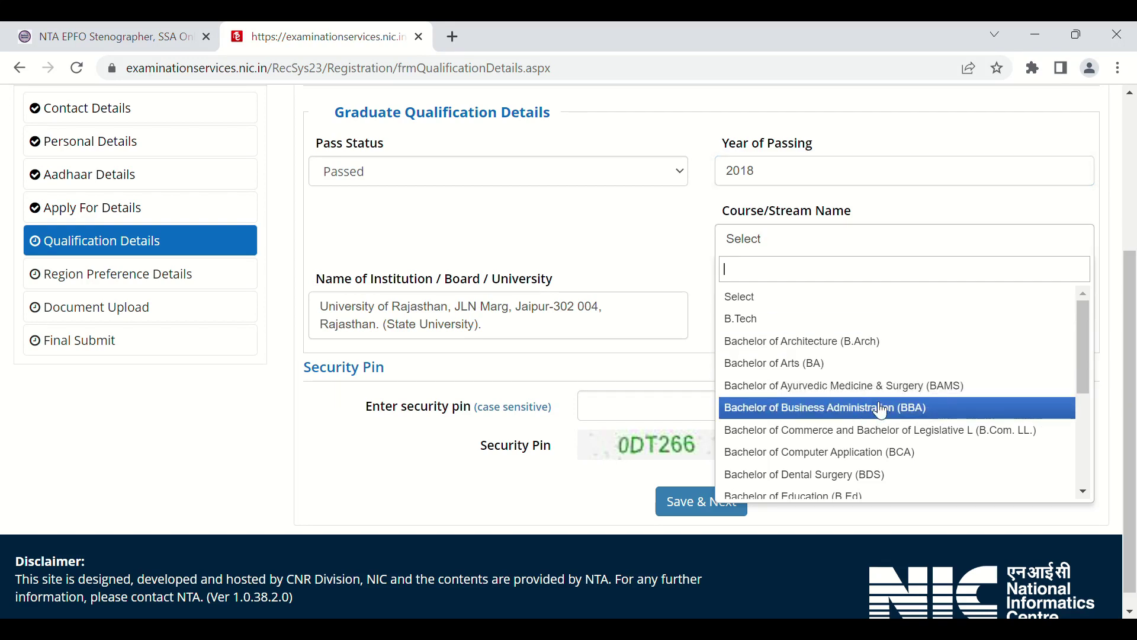
mouse_move(1080, 367)
mouse_down()
mouse_move(1095, 402)
mouse_move(1077, 350)
mouse_up()
click(877, 363)
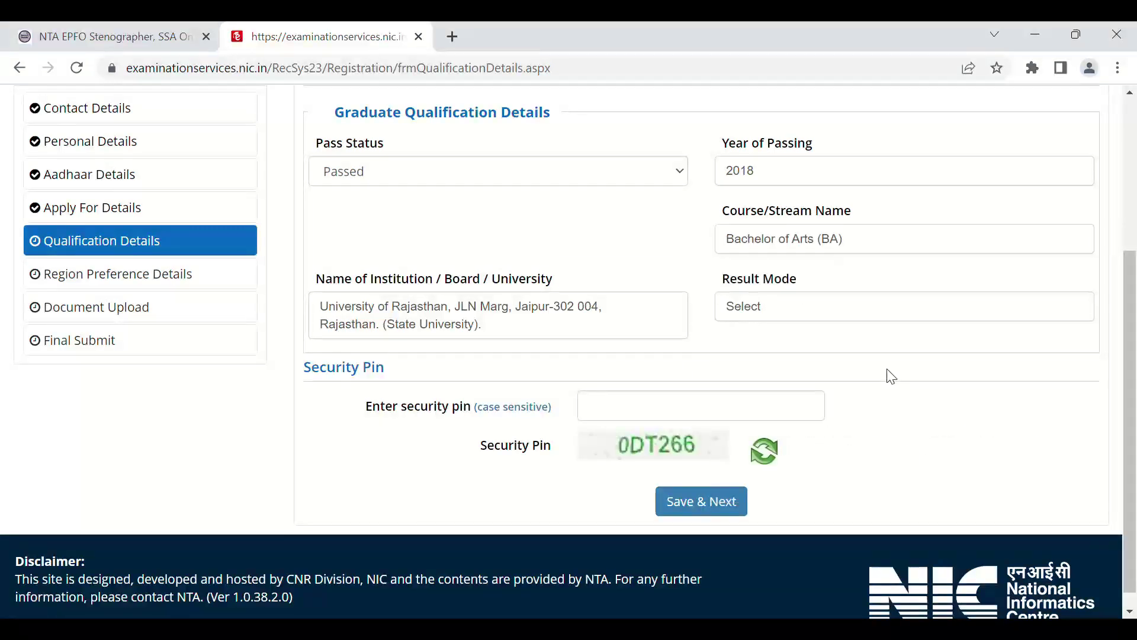
Use Percentage result mode with 1800 total marks, enter the security pin, and save.
click(821, 313)
click(807, 388)
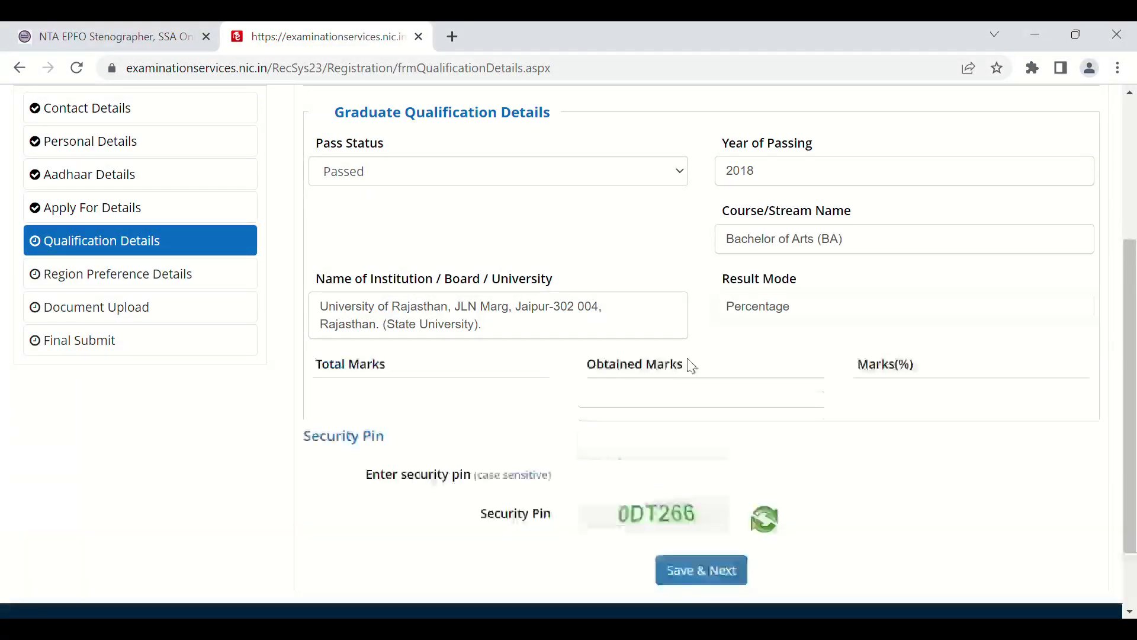
click(434, 397)
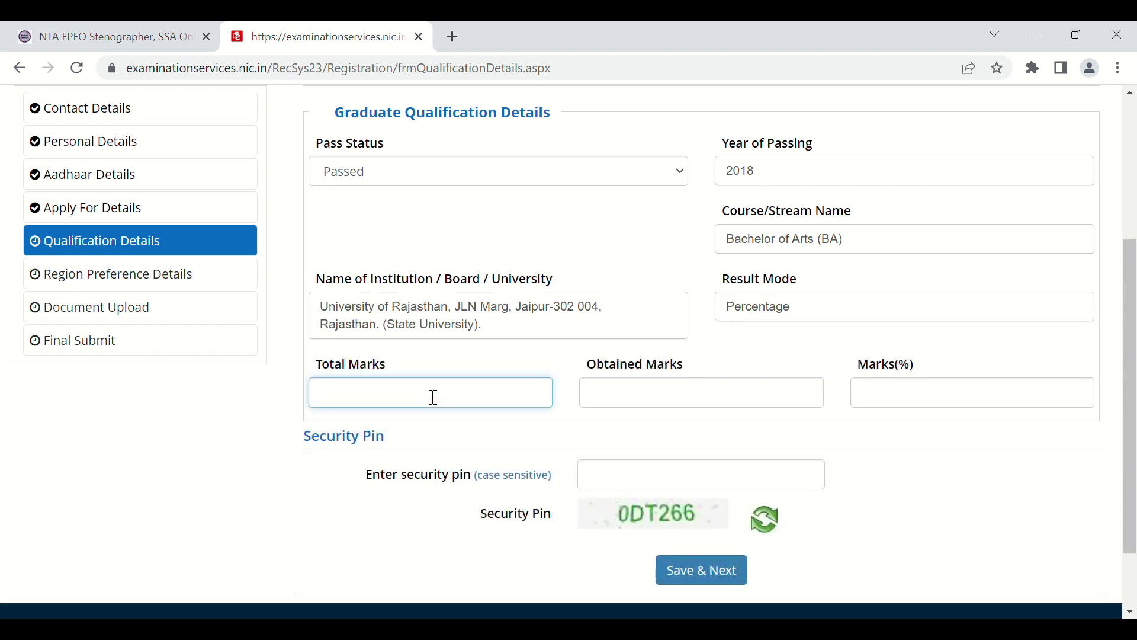
text(1800)
key(Tab)
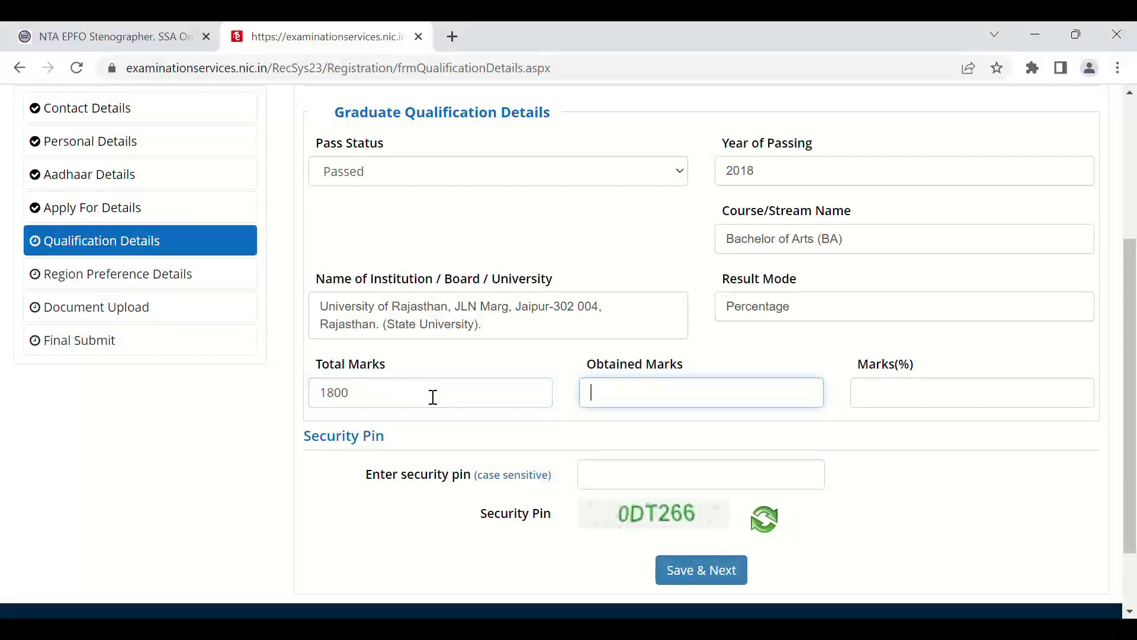
key(Tab)
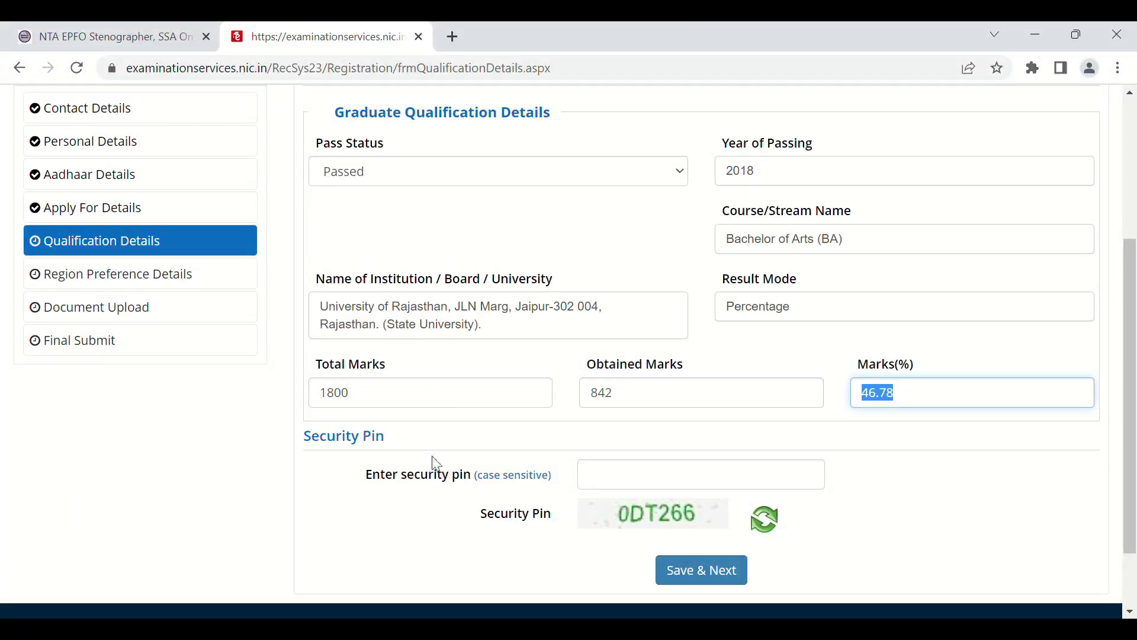
click(635, 489)
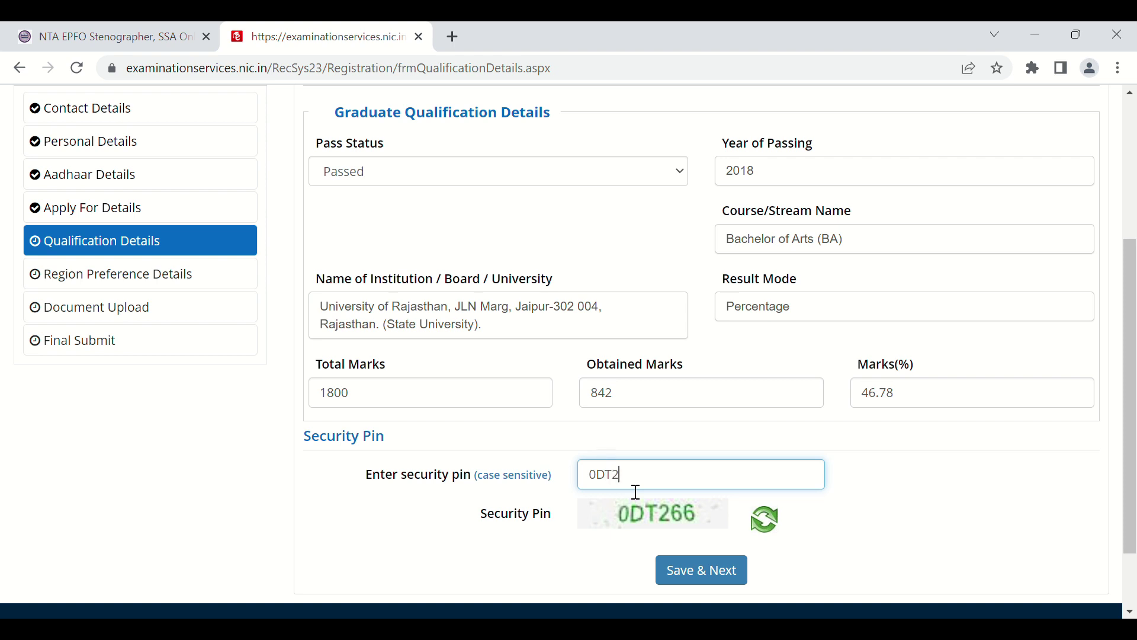
click(701, 570)
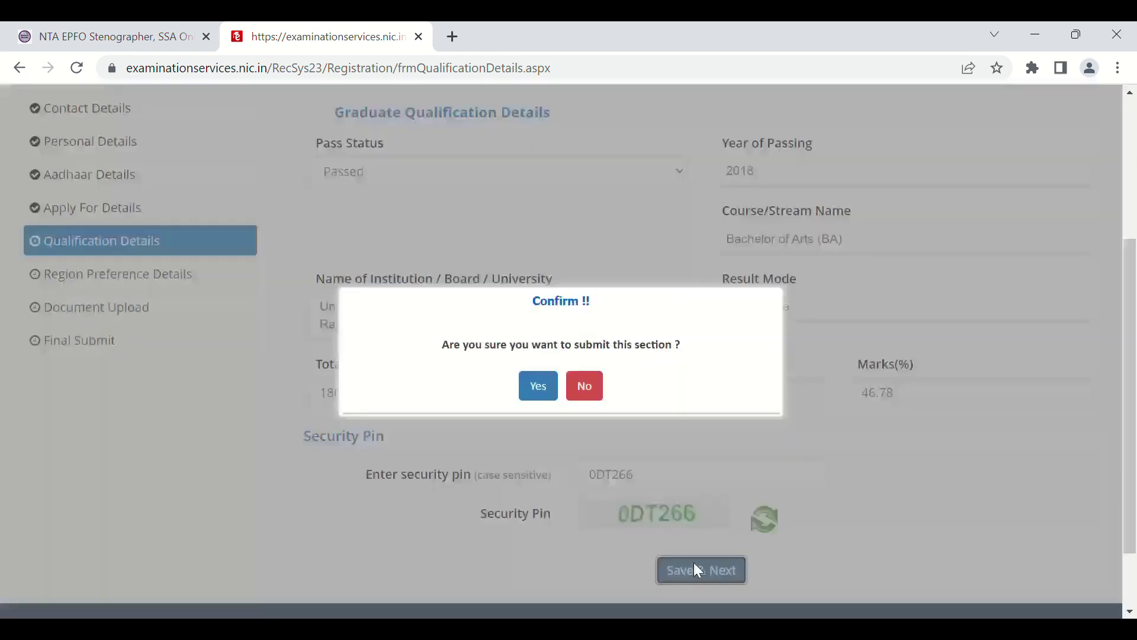
click(541, 391)
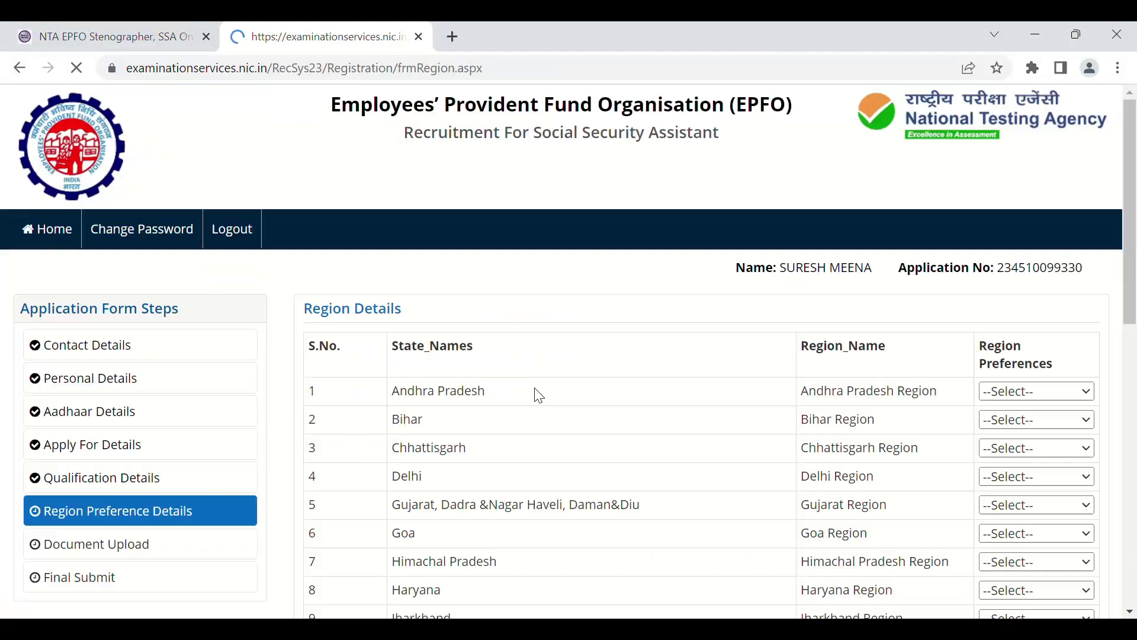
Give Rajasthan Region preference 1, Delhi 2 and Haryana 3.
drag(1132, 309, 1135, 518)
scroll(1109, 386, up, 6)
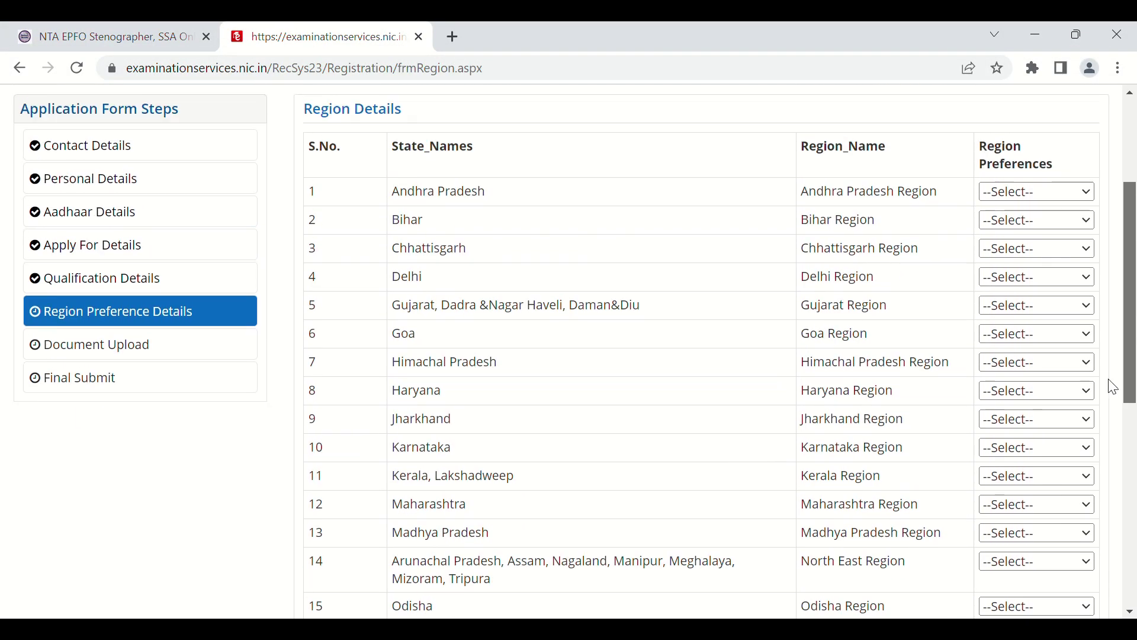
click(1007, 237)
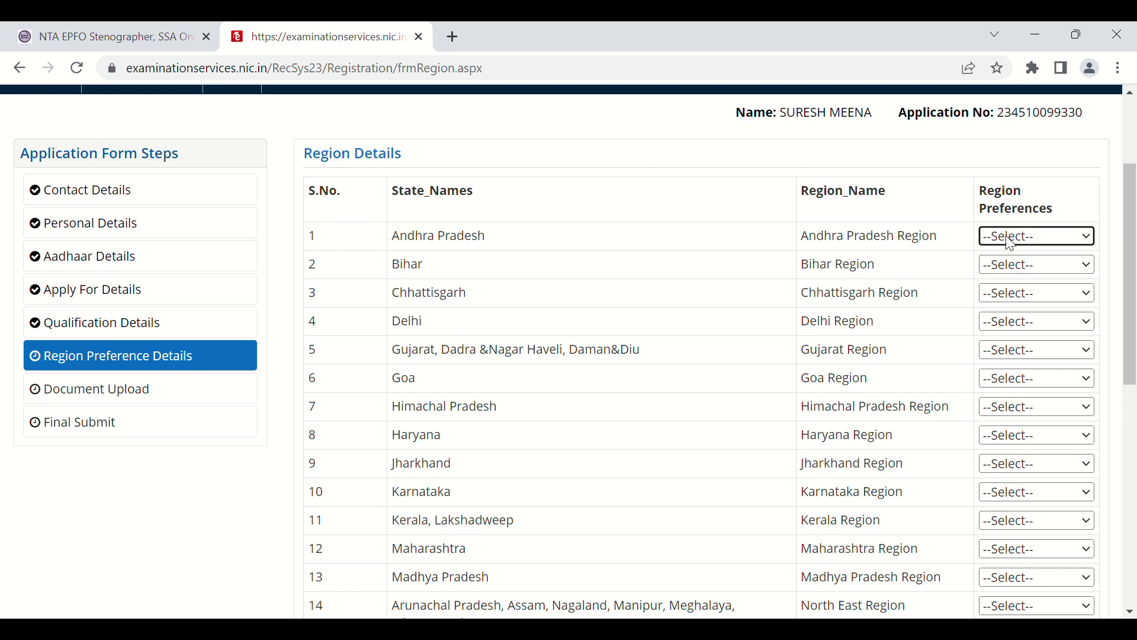
scroll(1011, 243, down, 5)
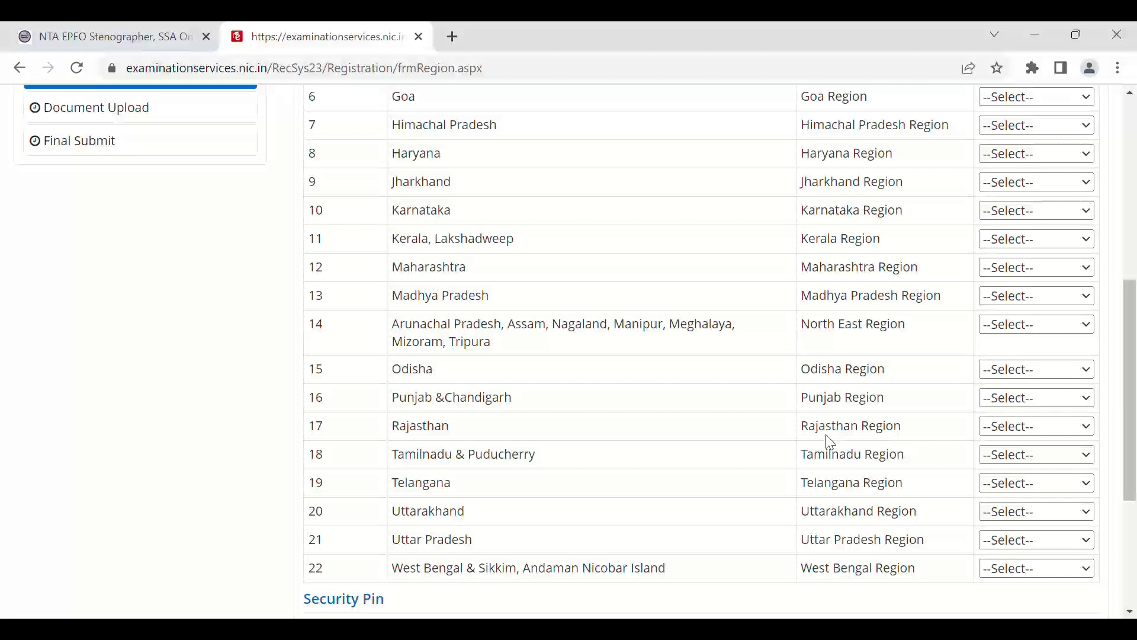
key(1)
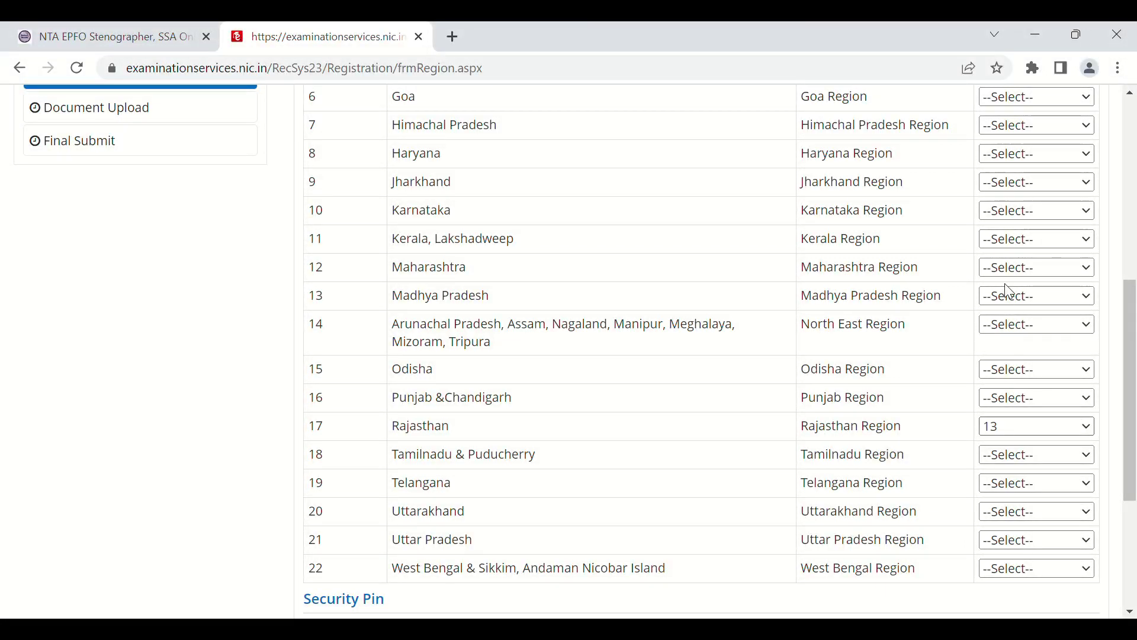
key(2)
key(1)
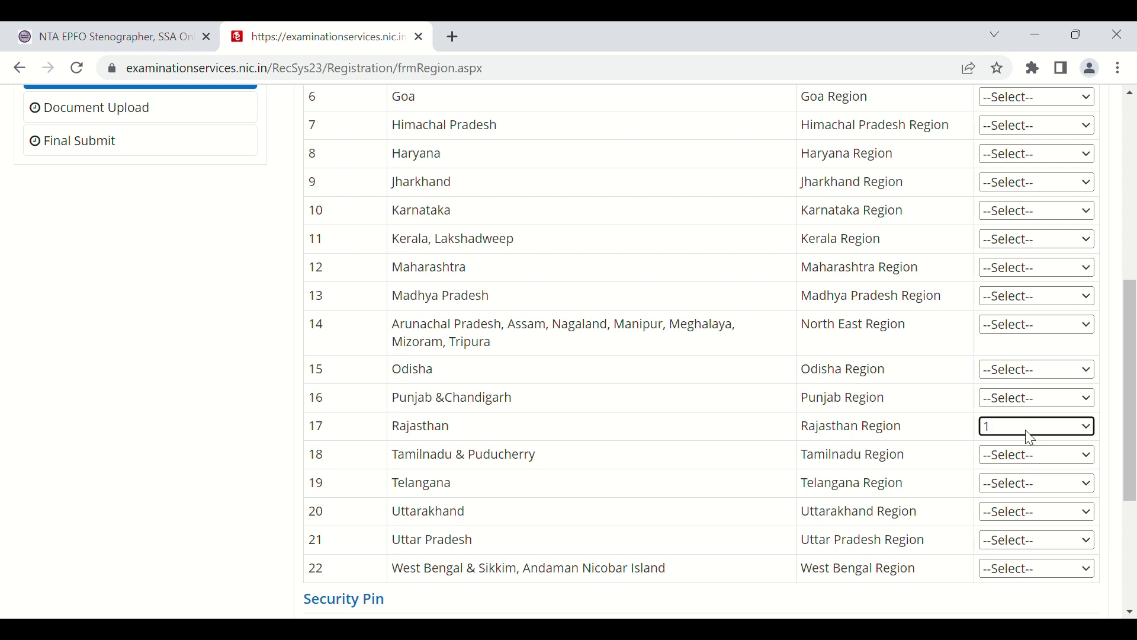
drag(1131, 385, 1130, 312)
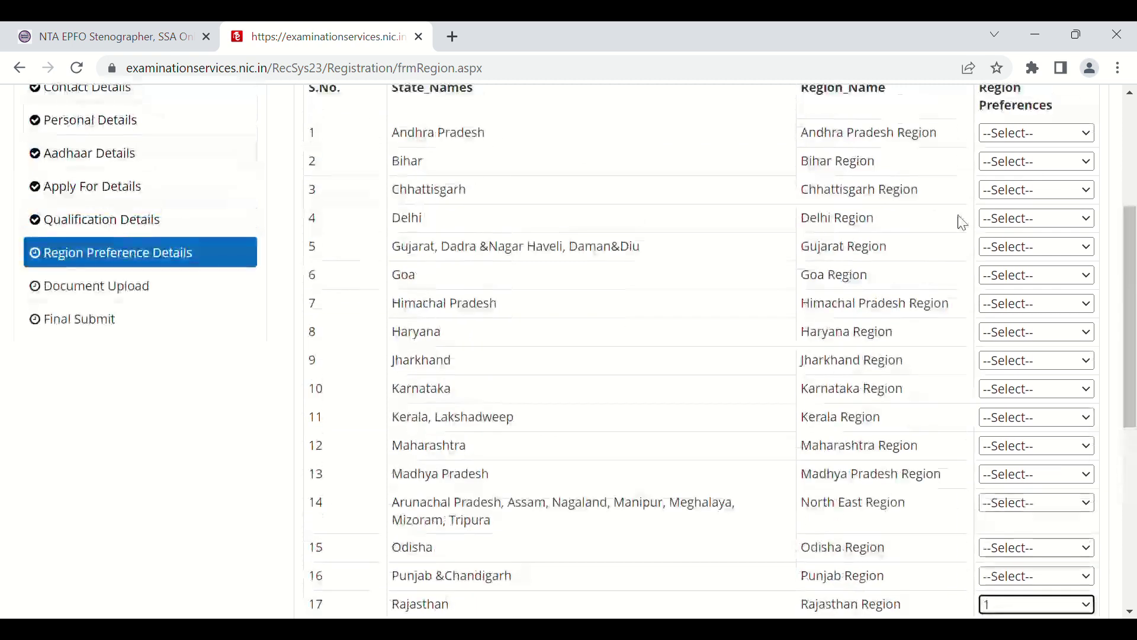
click(1036, 219)
key(2)
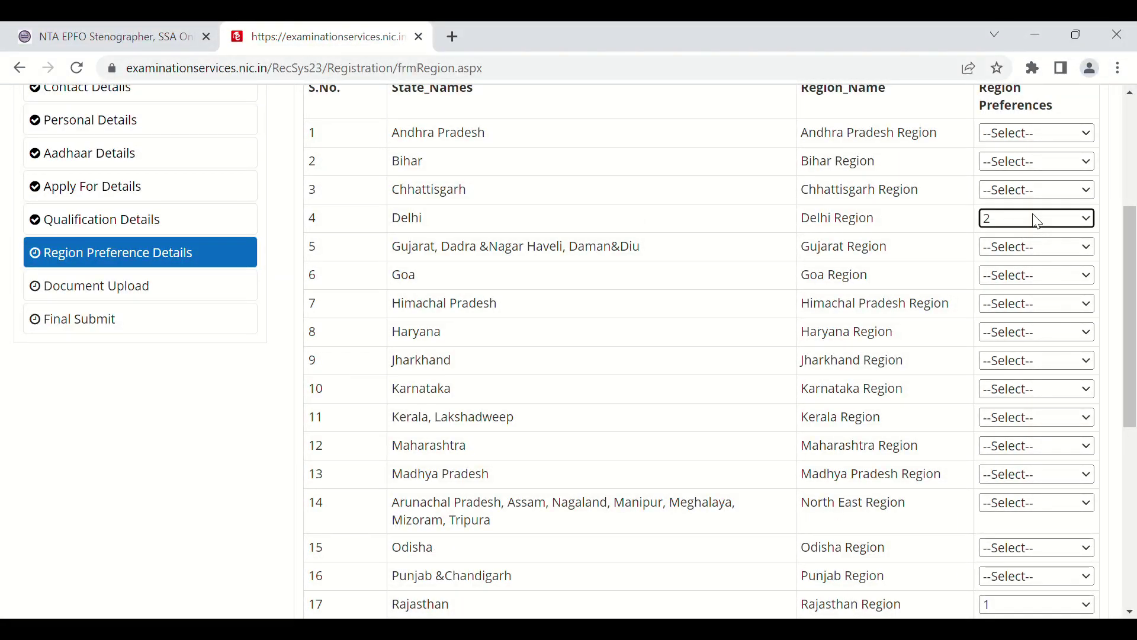
click(1013, 340)
key(3)
Give Goa preference 4, Maharashtra 5, Madhya Pradesh 6 and Andhra Pradesh 7.
mouse_move(1131, 337)
mouse_down()
mouse_move(1131, 404)
mouse_move(1131, 316)
mouse_up()
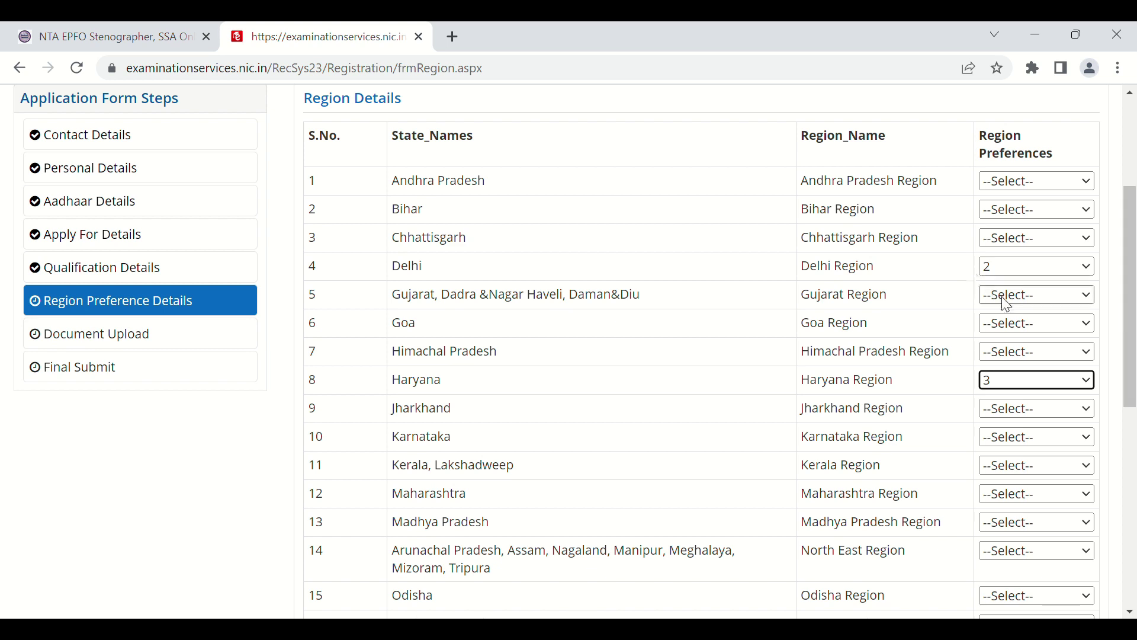
click(1020, 338)
click(1015, 330)
key(4)
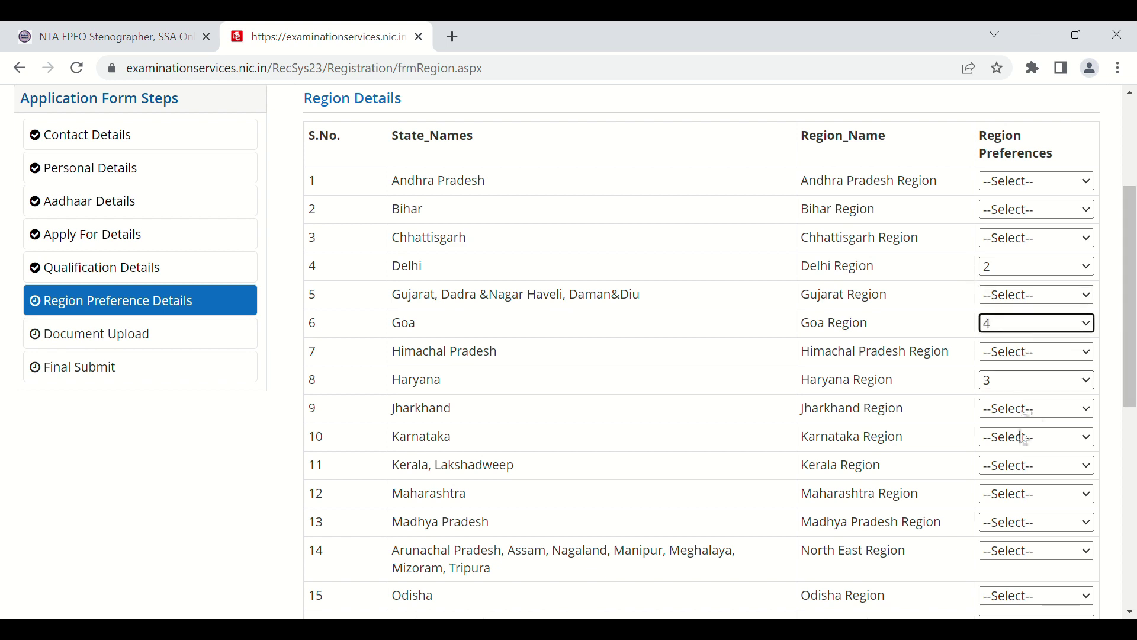
click(1019, 500)
key(5)
click(1002, 527)
key(6)
click(1019, 181)
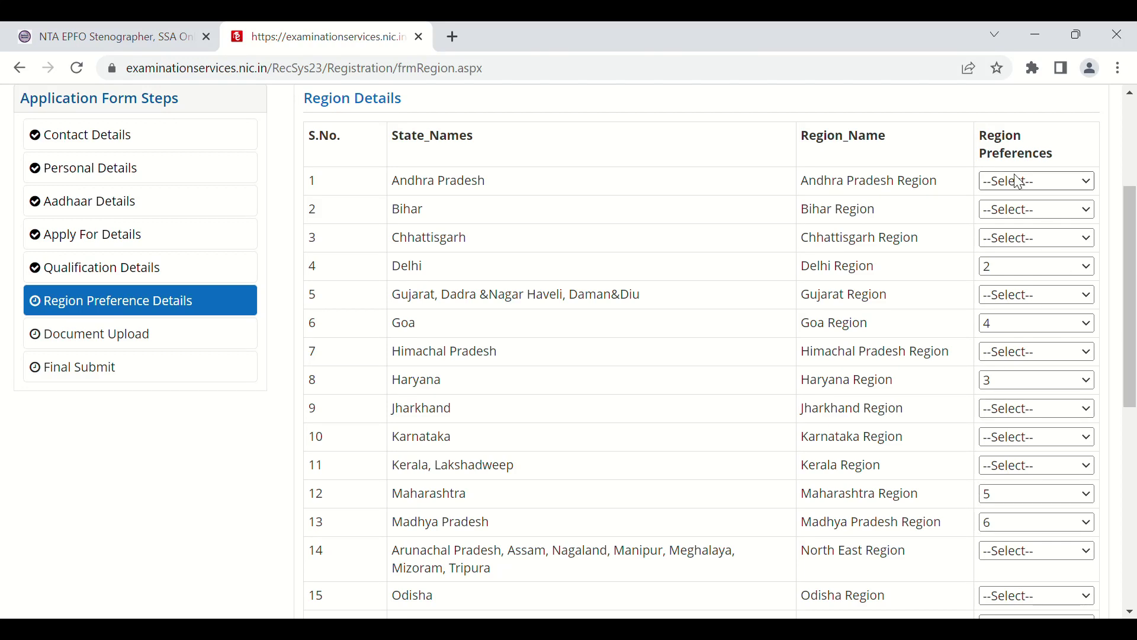
key(7)
Give Bihar preference 8, Chhattisgarh 9, Gujarat 10 and Jharkhand 12.
key(Tab)
key(8)
key(Tab)
key(9)
key(Tab)
key(Tab)
key(Tab)
key(Tab)
key(1)
key(0)
key(Tab)
key(Tab)
key(1)
key(2)
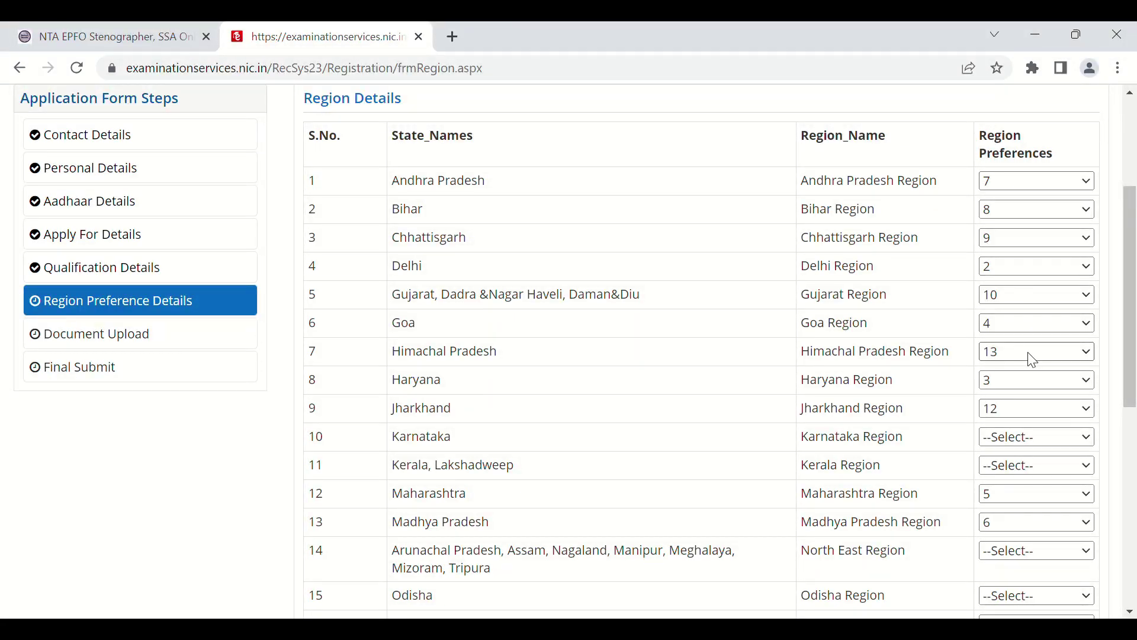
Give Himachal Pradesh preference 11, Karnataka 13, Kerala 14 and North East 15.
click(1007, 351)
key(1)
key(1)
click(1005, 437)
key(1)
key(3)
key(Tab)
key(1)
key(4)
key(Tab)
key(Tab)
key(Tab)
key(1)
key(5)
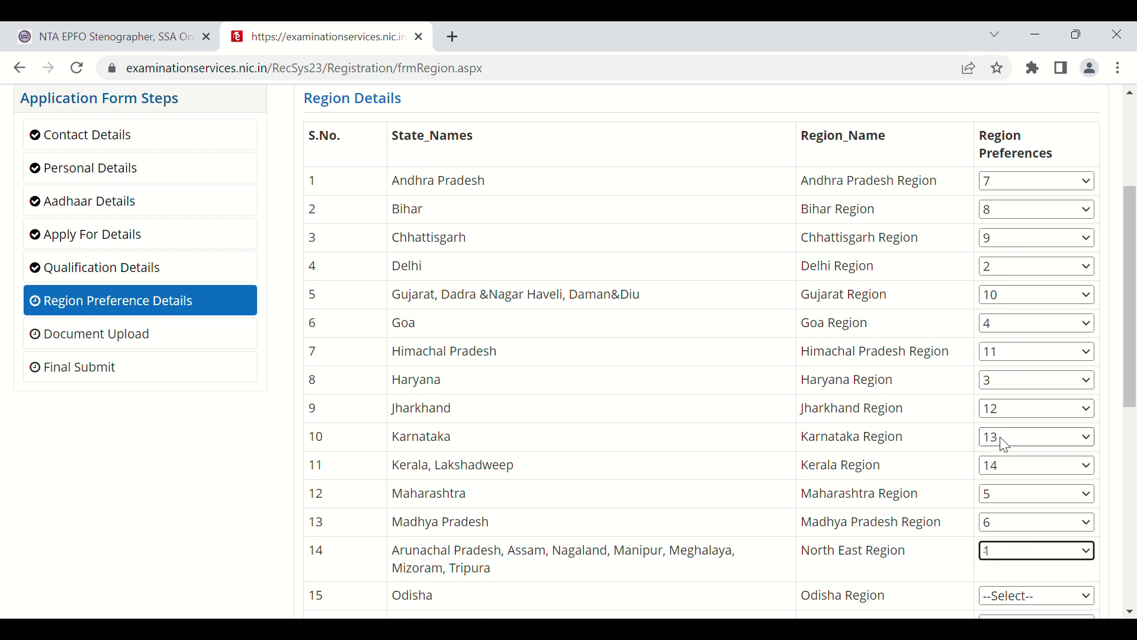
key(Tab)
Give Odisha preference 16, Punjab 17 and Tamilnadu 18.
key(Tab)
click(1027, 296)
key(1)
key(6)
key(Tab)
key(1)
key(7)
key(Tab)
key(Tab)
key(1)
key(8)
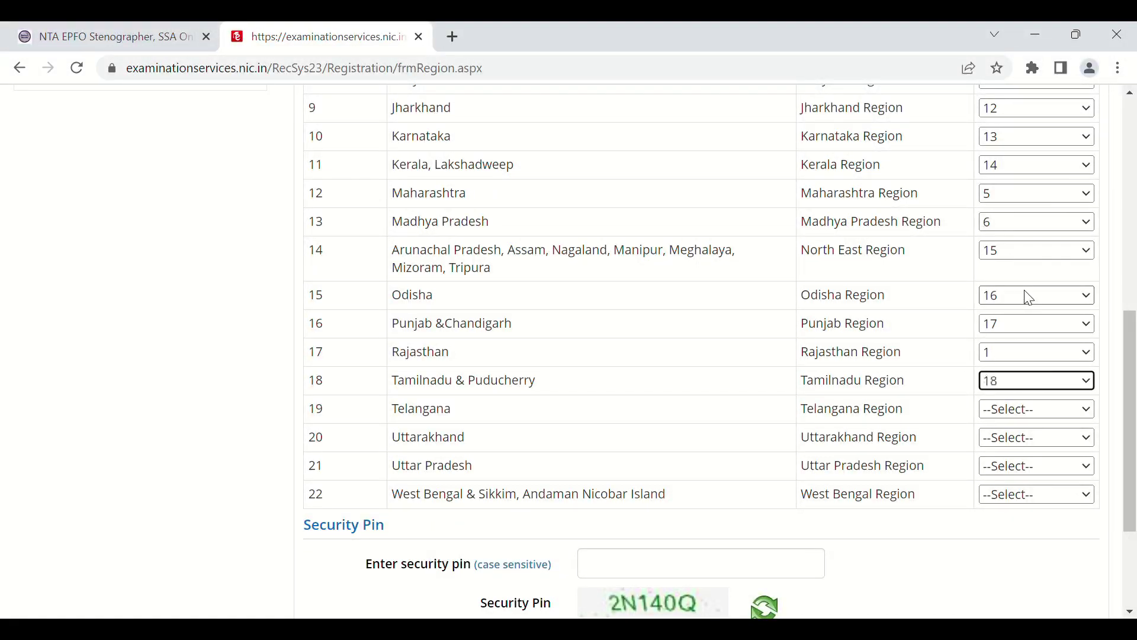
Give Telangana preference 19, Uttarakhand 20, Uttar Pradesh 21 and West Bengal 20.
key(Tab)
key(1)
key(9)
key(Tab)
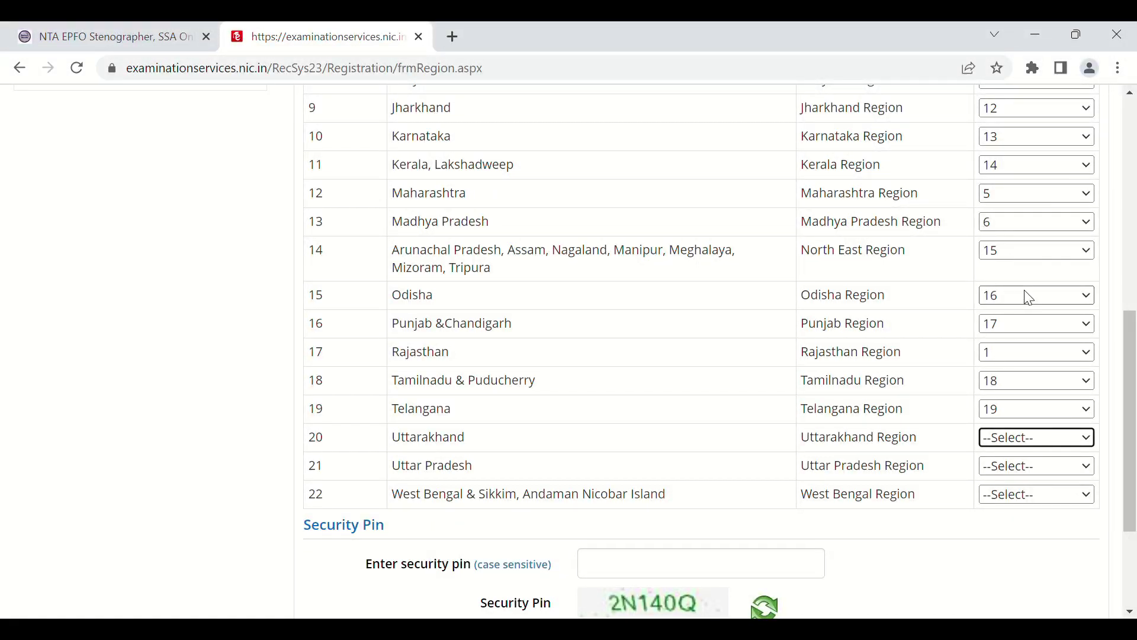
key(2)
key(0)
key(Tab)
key(2)
key(1)
key(Tab)
key(2)
key(0)
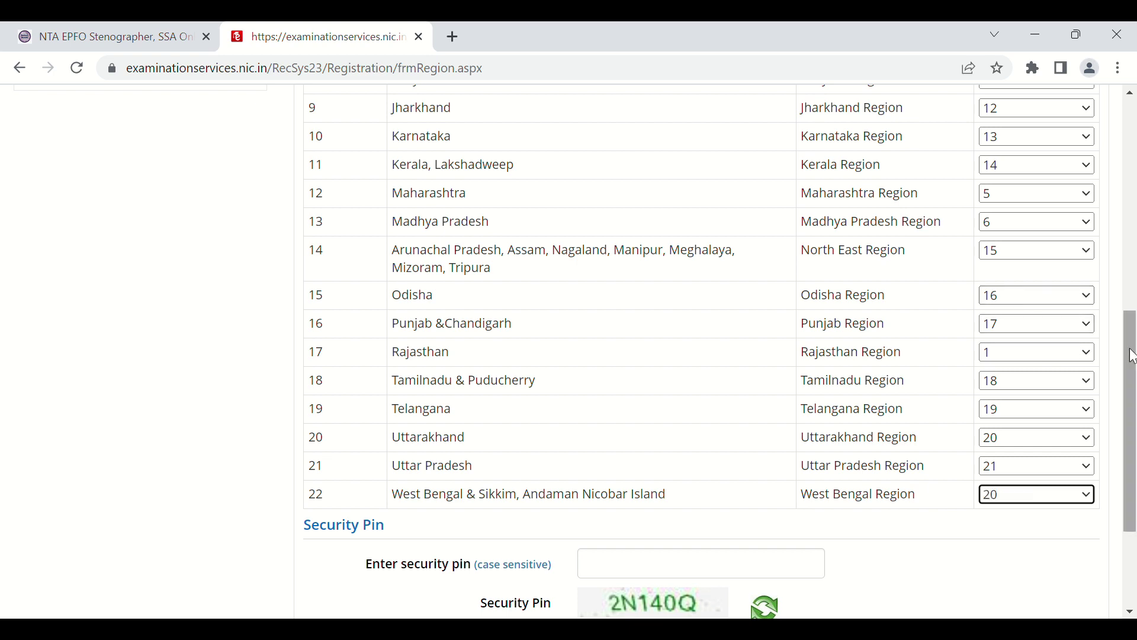
Enter the security pin and submit the region preferences.
scroll(1124, 459, down, 3)
click(663, 393)
text(2N)
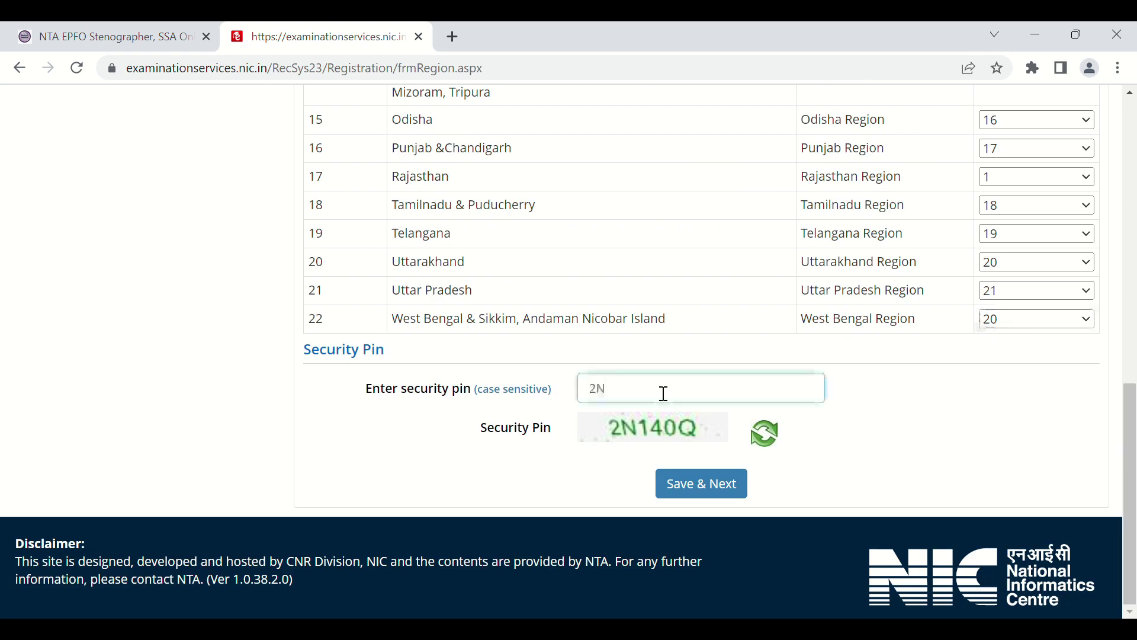
text(140Q)
click(673, 475)
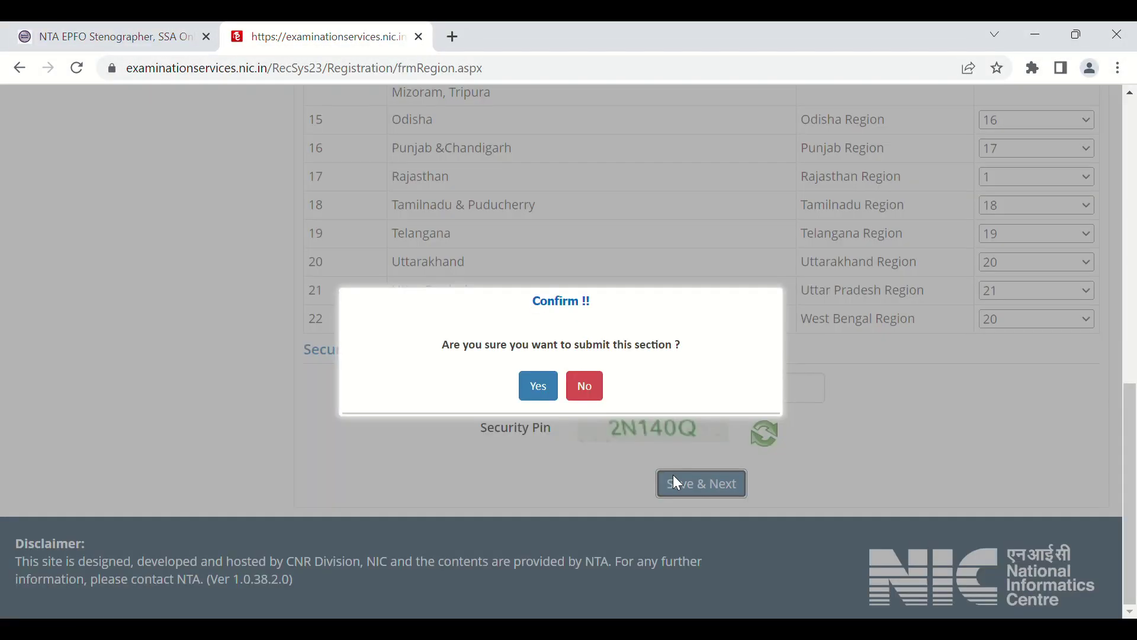
click(536, 385)
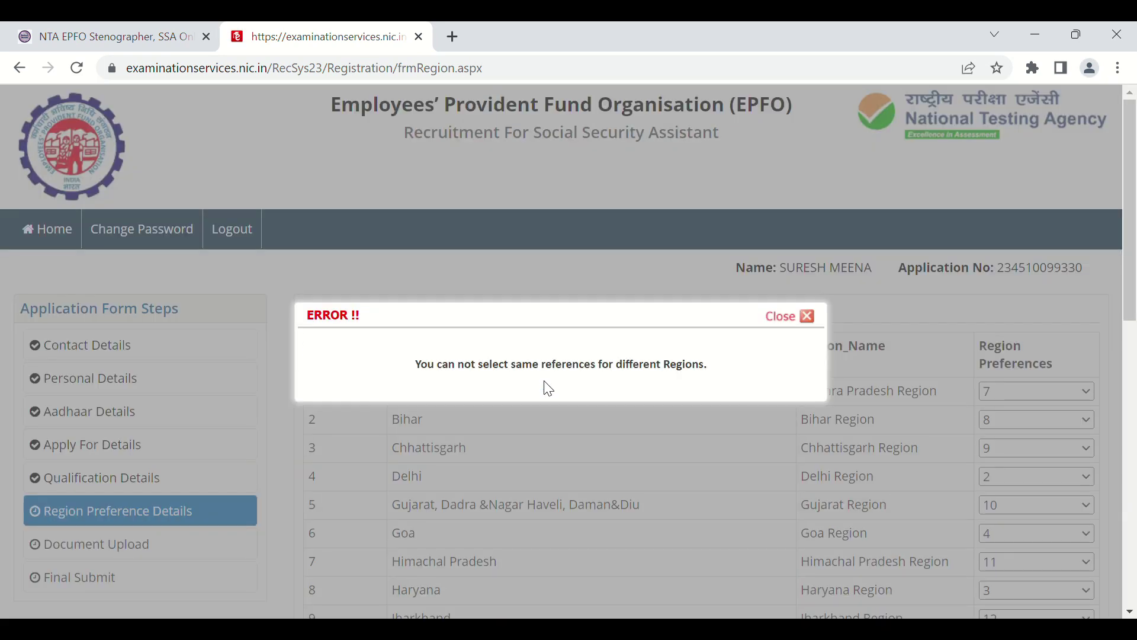
After the duplicate-preference error, set West Bengal Region's preference from 20 to 22 and resubmit the region preferences.
click(806, 316)
scroll(1133, 350, down, 3)
drag(1133, 350, 1112, 477)
click(1046, 536)
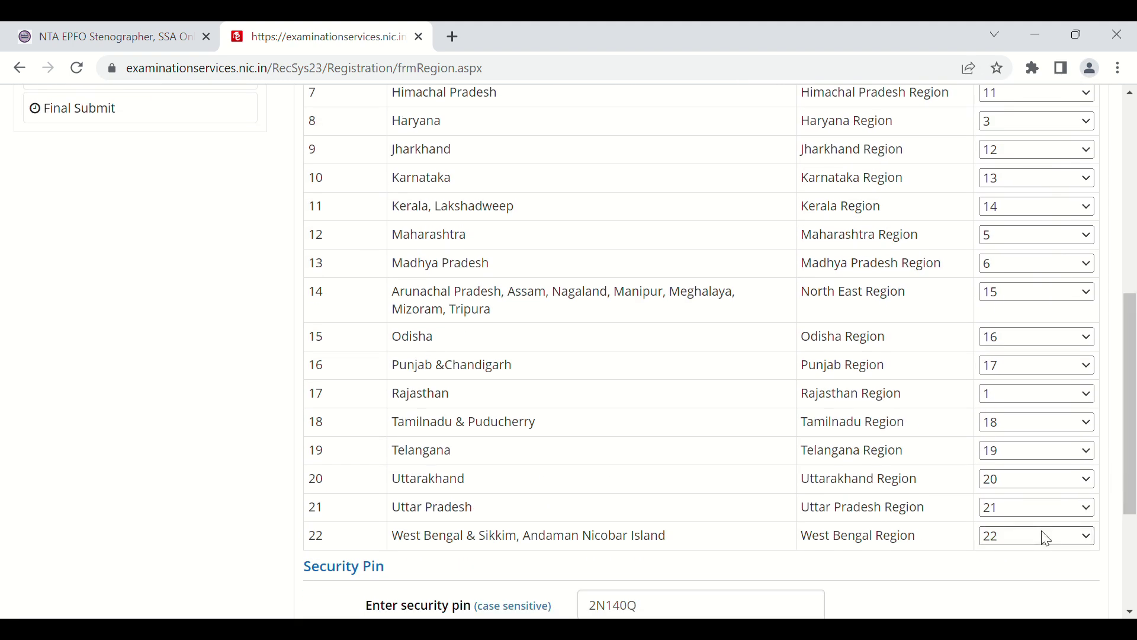
scroll(1041, 533, down, 4)
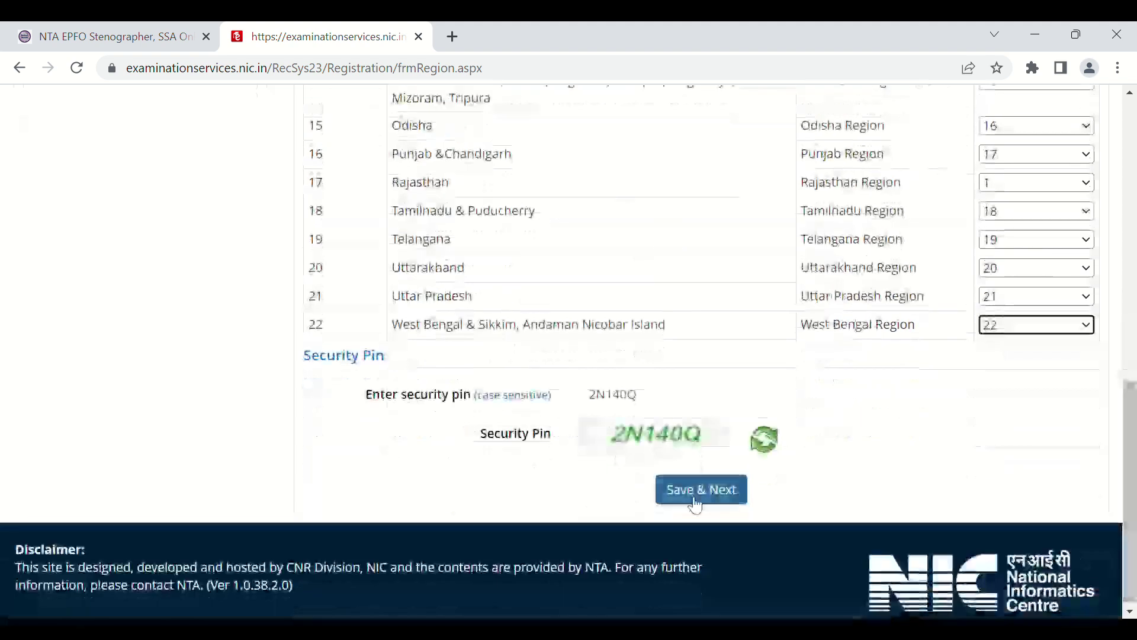
click(697, 503)
click(540, 385)
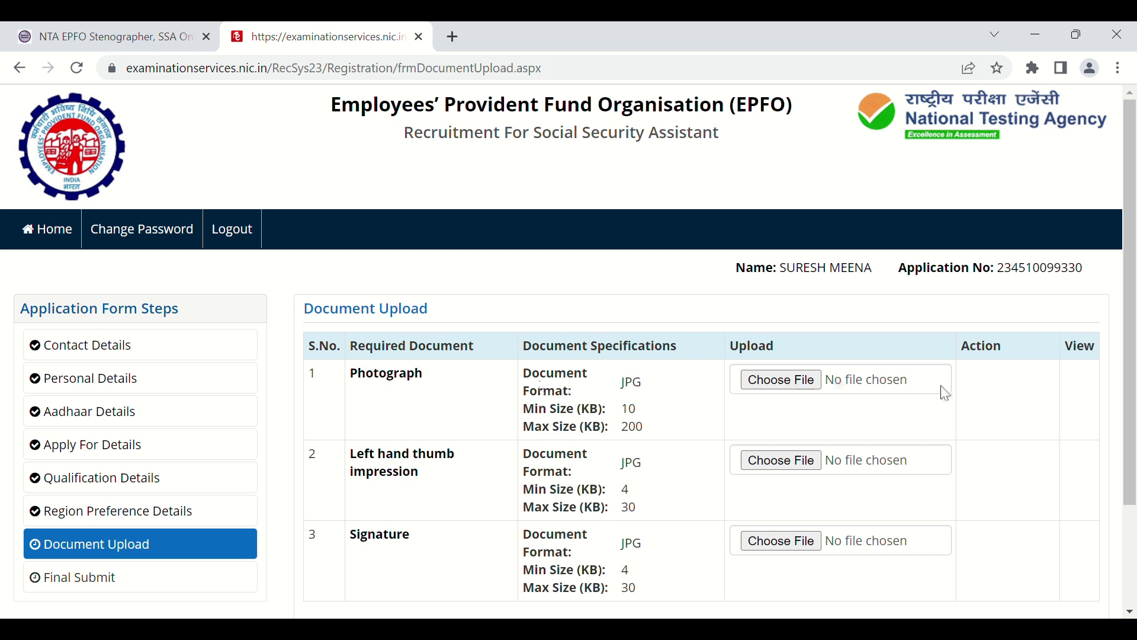
Scroll through the Document Upload page on the way to the Review Page.
drag(1132, 322, 1135, 421)
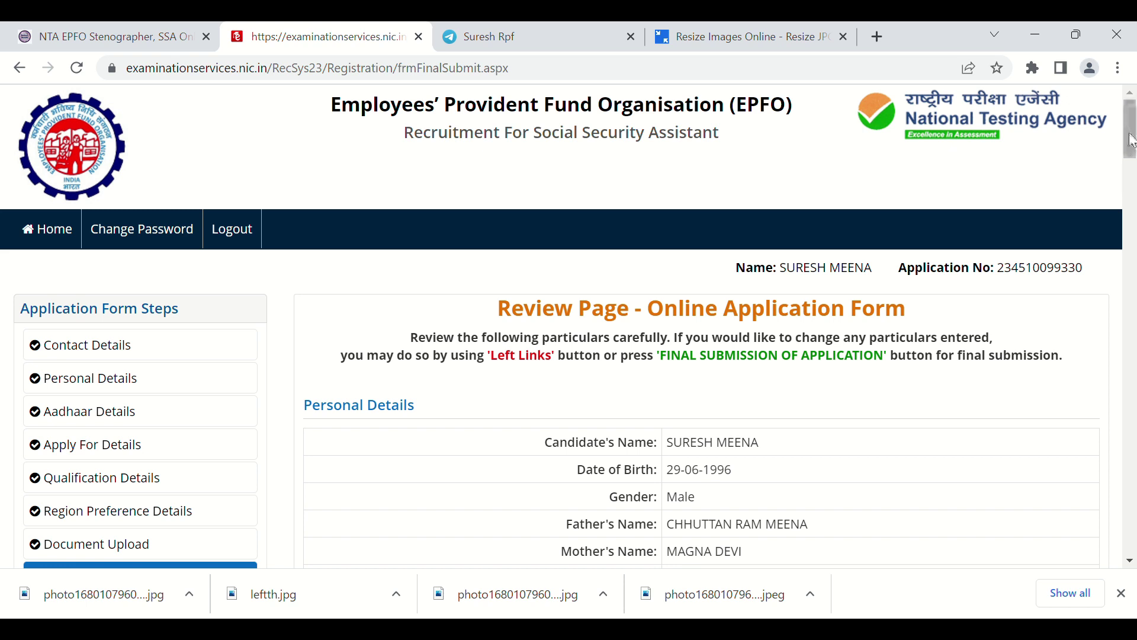
Scroll to the bottom of the Review Page and tick the checklist items, including Other Details.
click(1129, 561)
click(1130, 561)
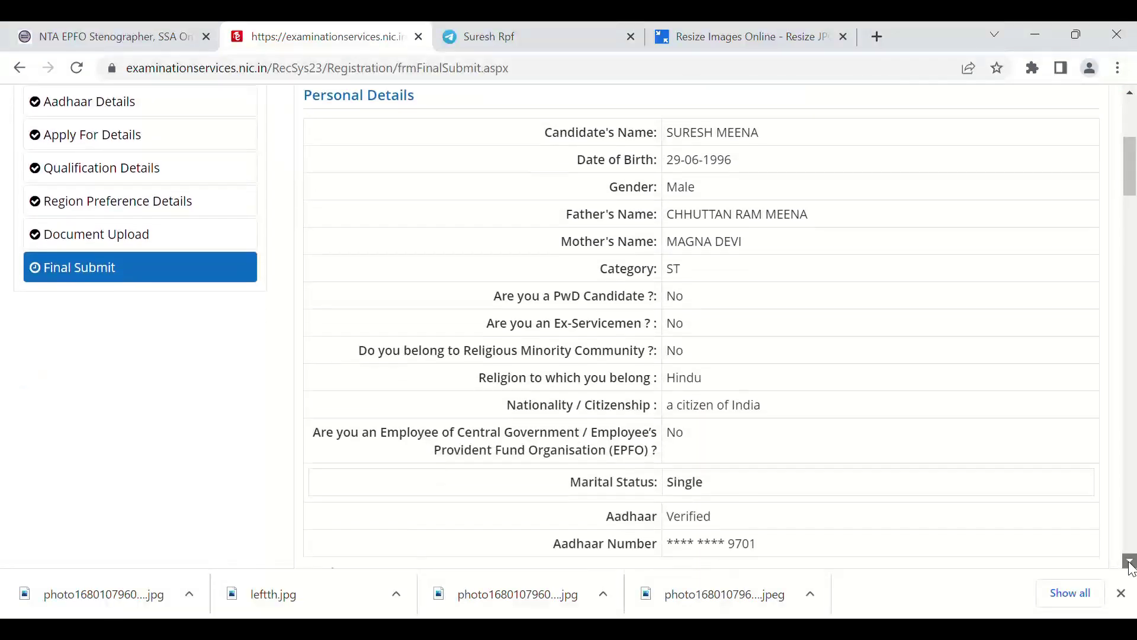
click(1129, 561)
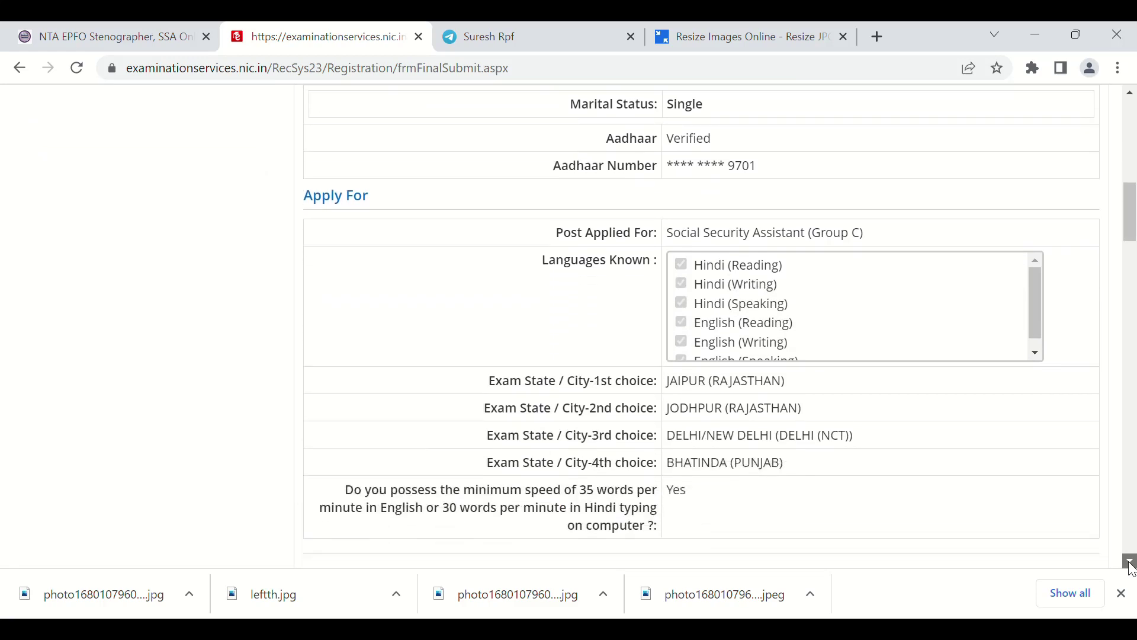
click(1130, 561)
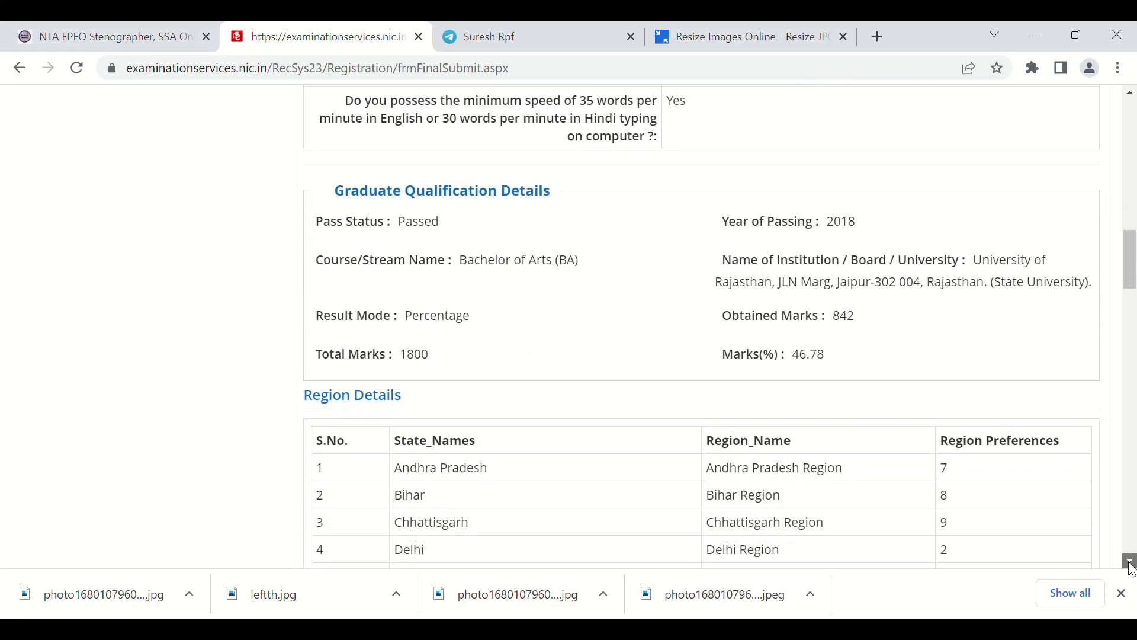
click(1130, 561)
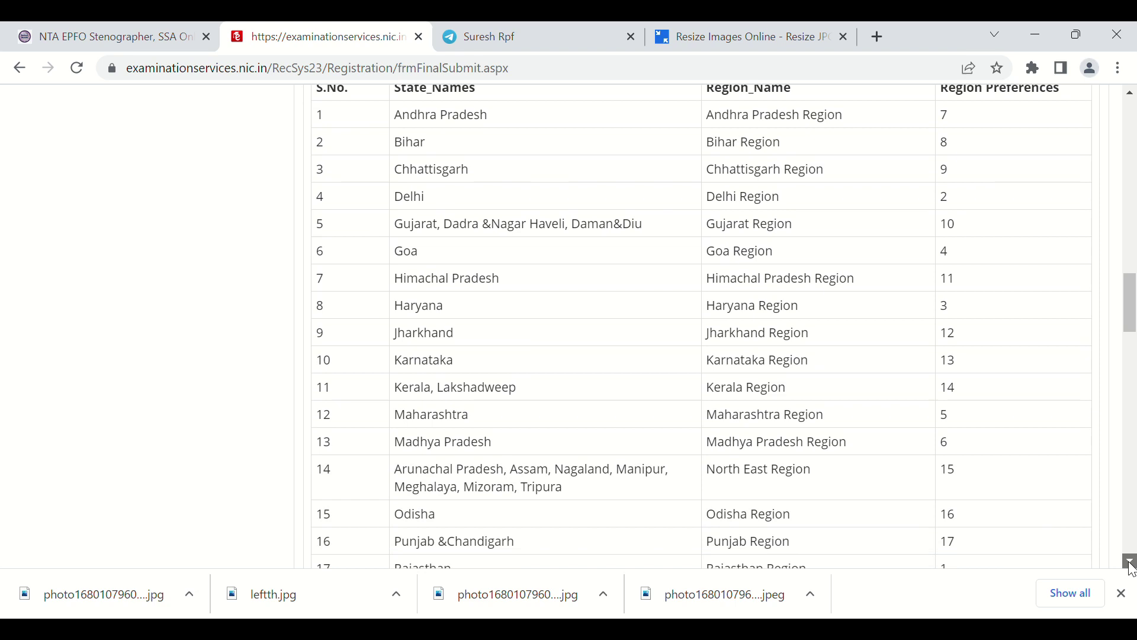
click(1130, 561)
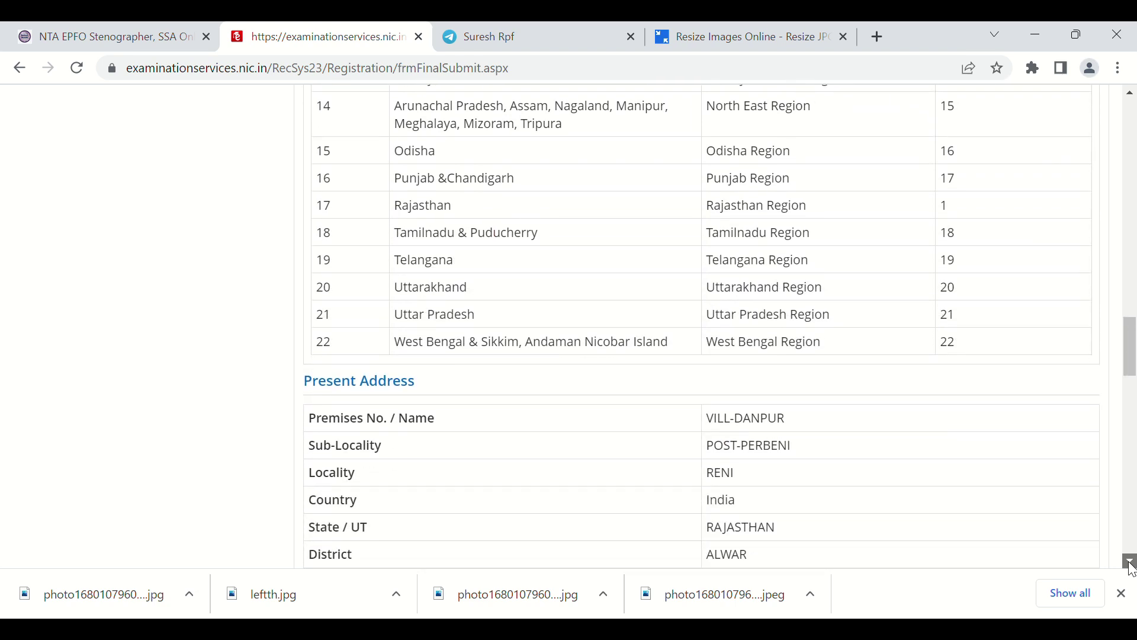
click(1129, 561)
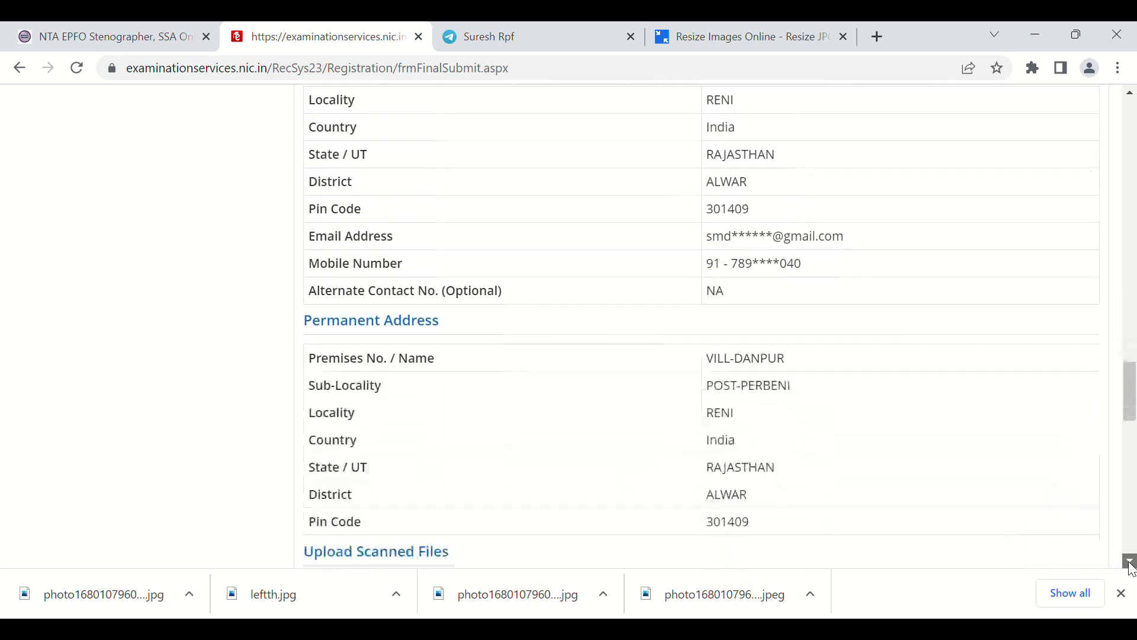
click(1130, 561)
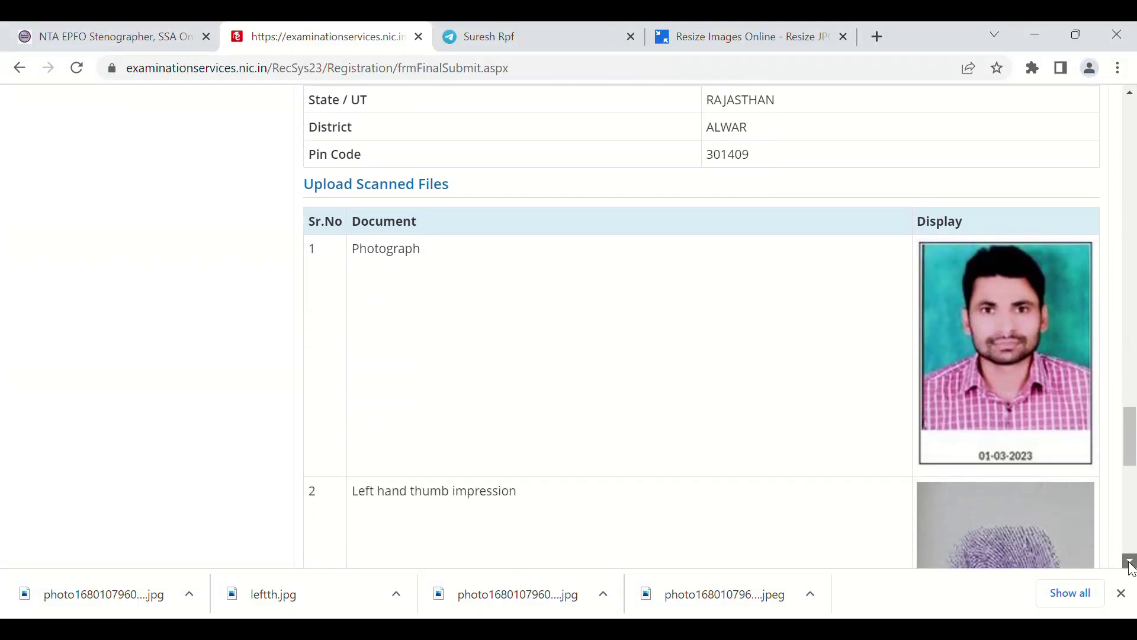
click(1130, 561)
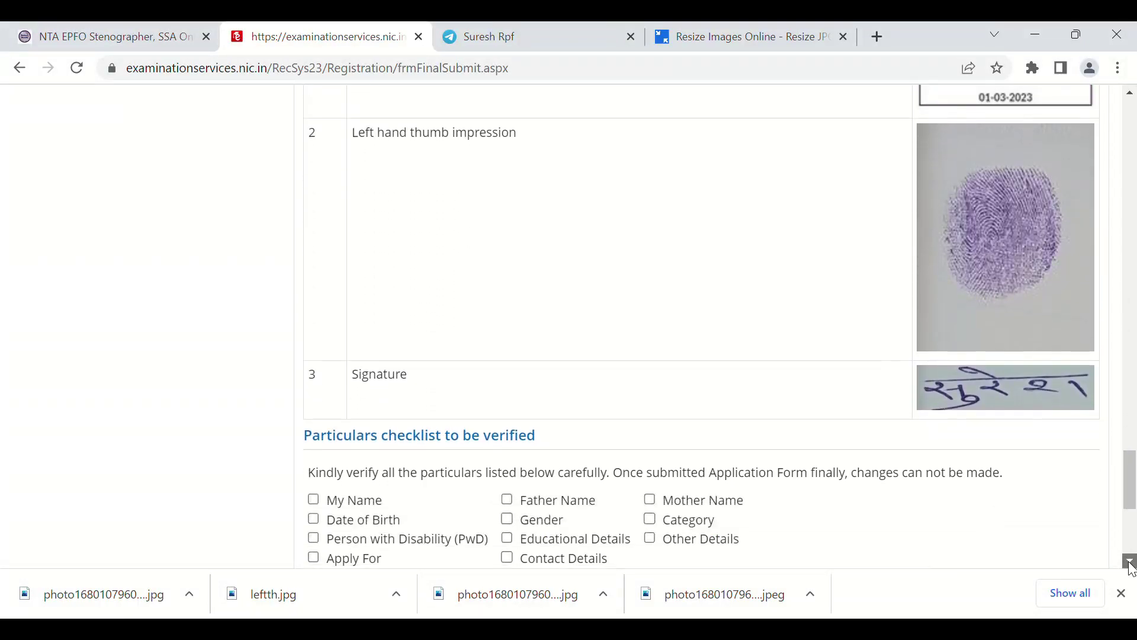
click(1129, 561)
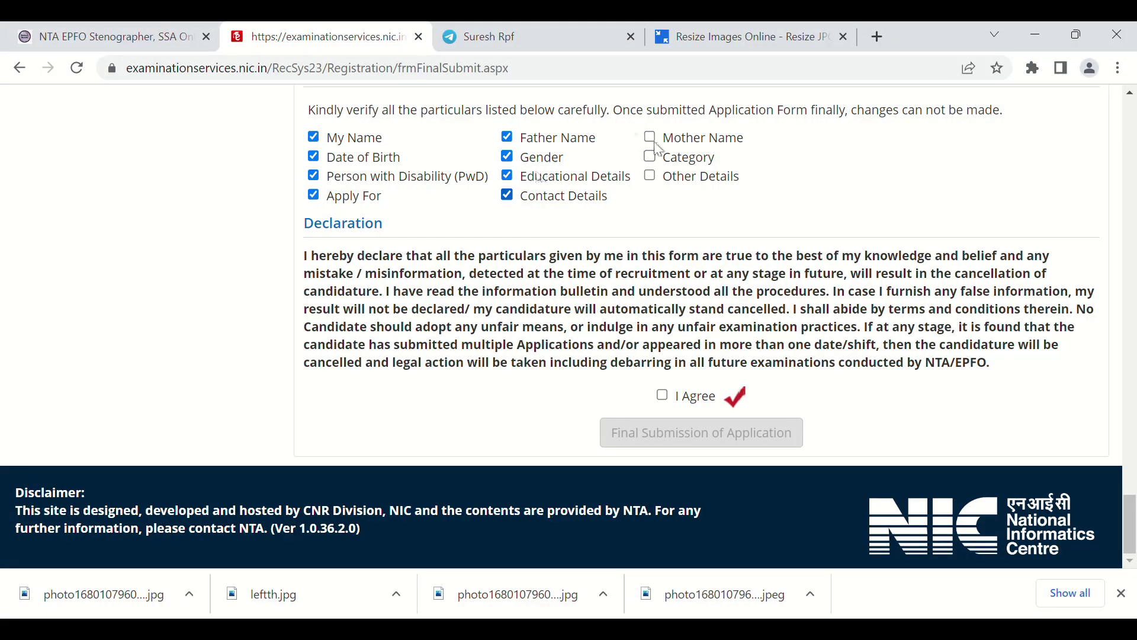
click(651, 178)
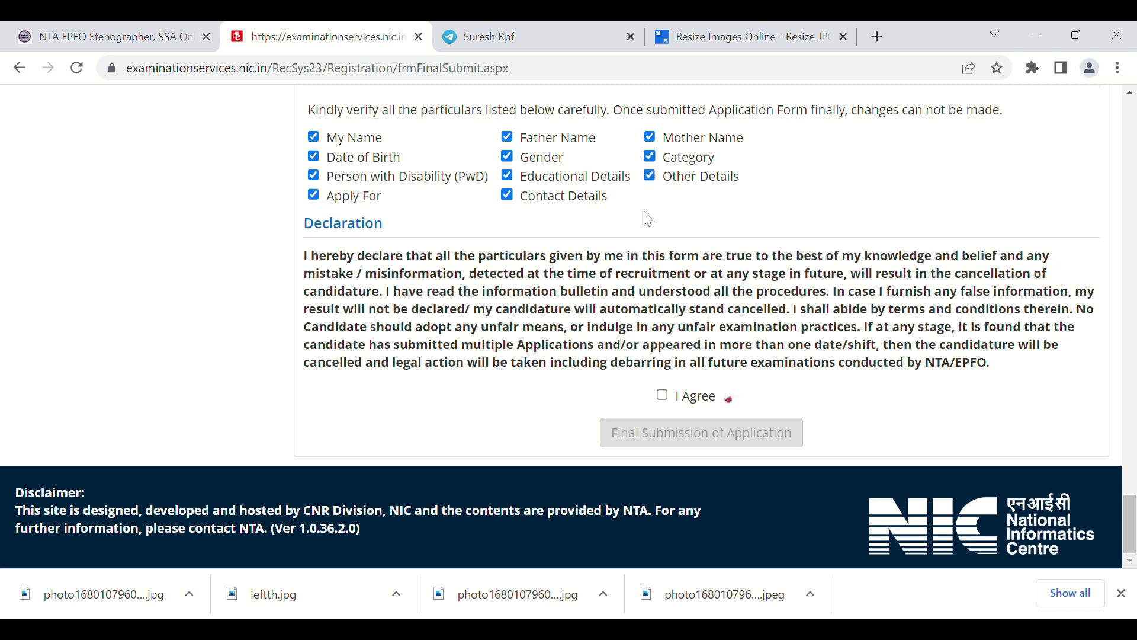
Tick I Agree, confirm Final Submission of Application, and save the Confirmation Page as PDF.
click(663, 396)
click(668, 433)
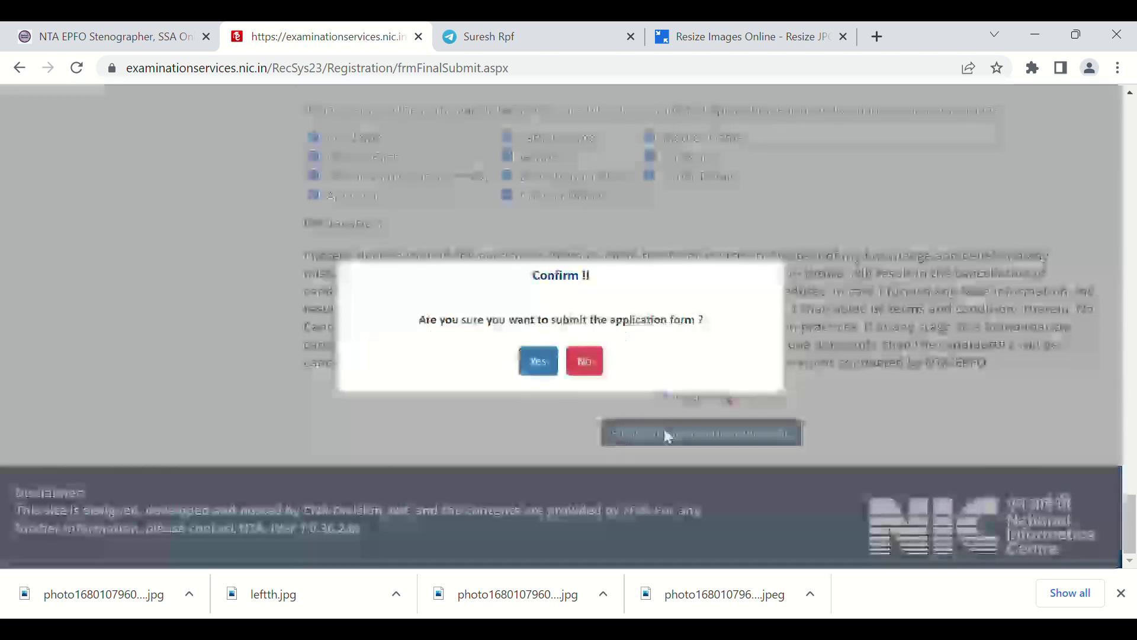
click(545, 362)
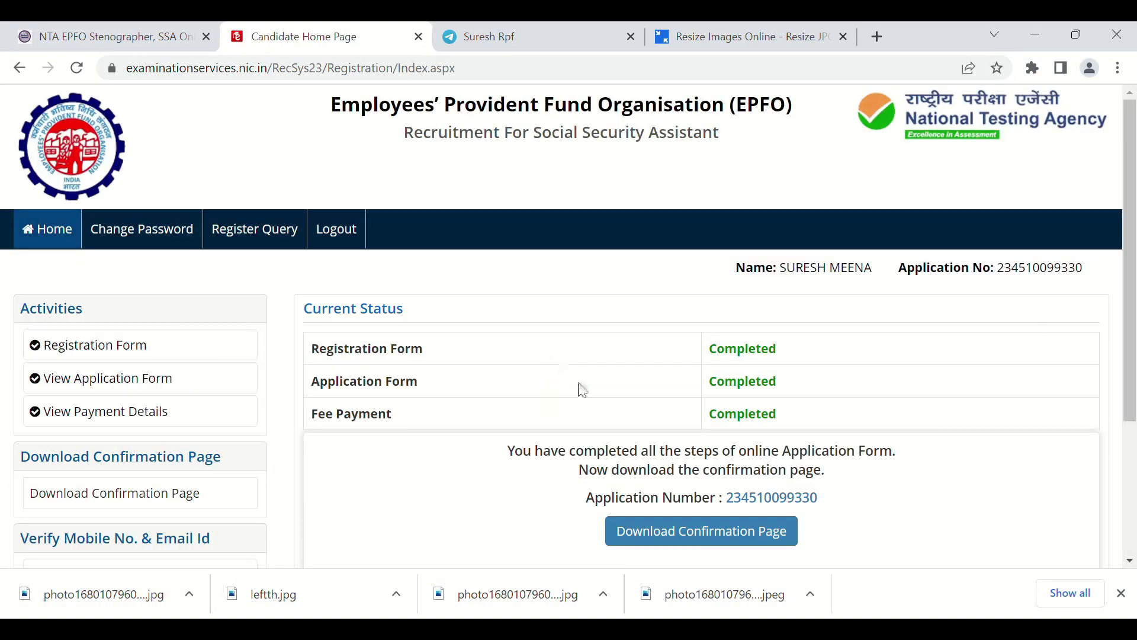
click(696, 533)
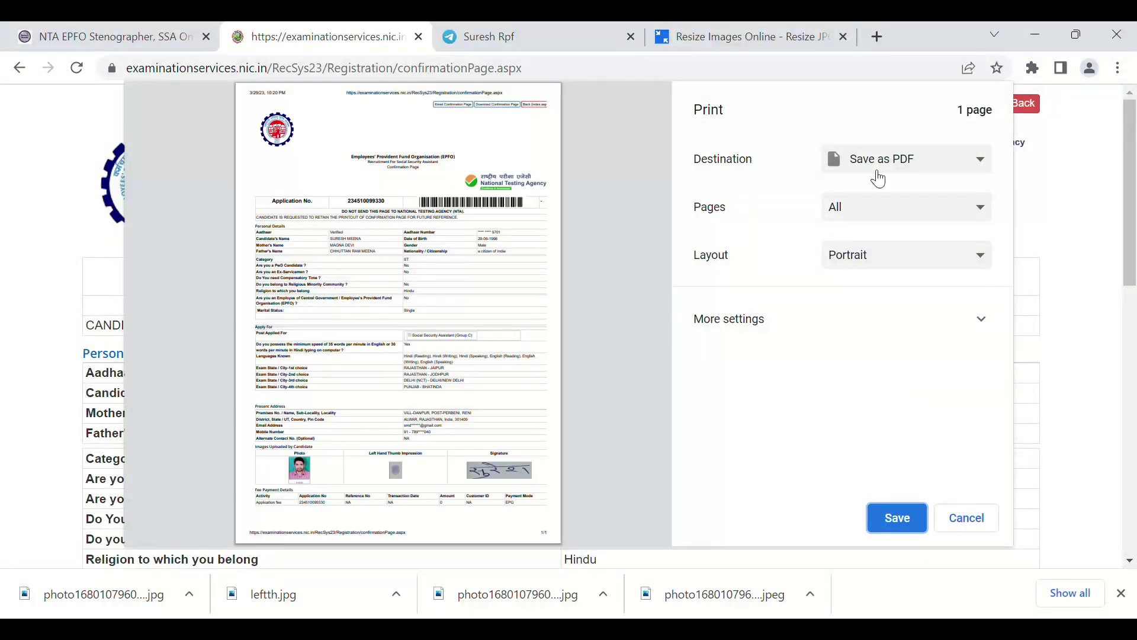
click(897, 519)
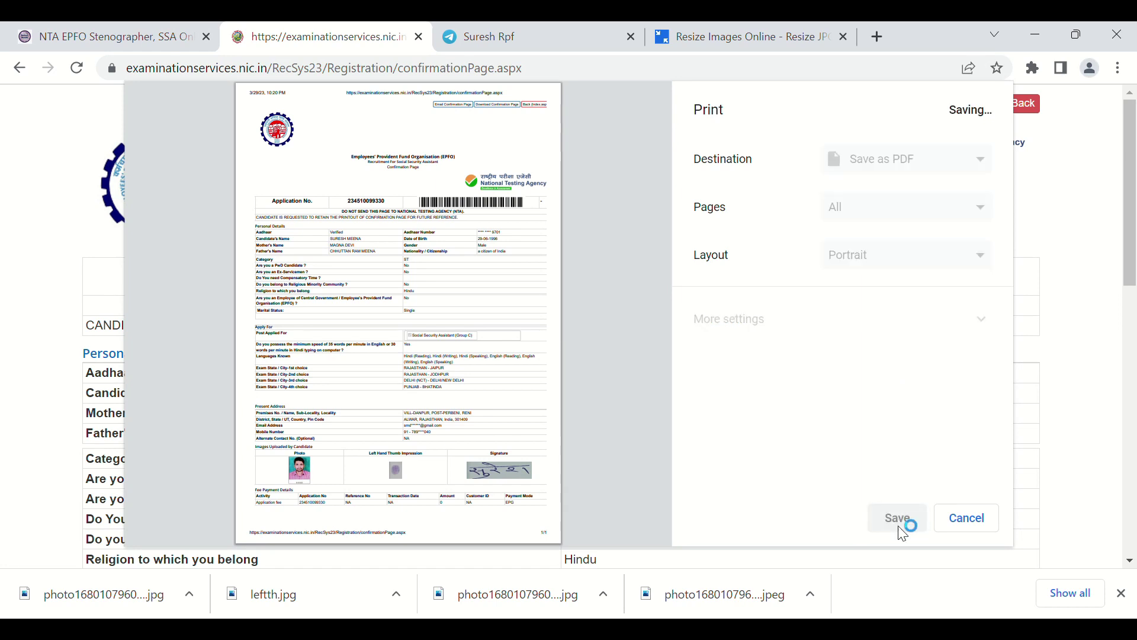